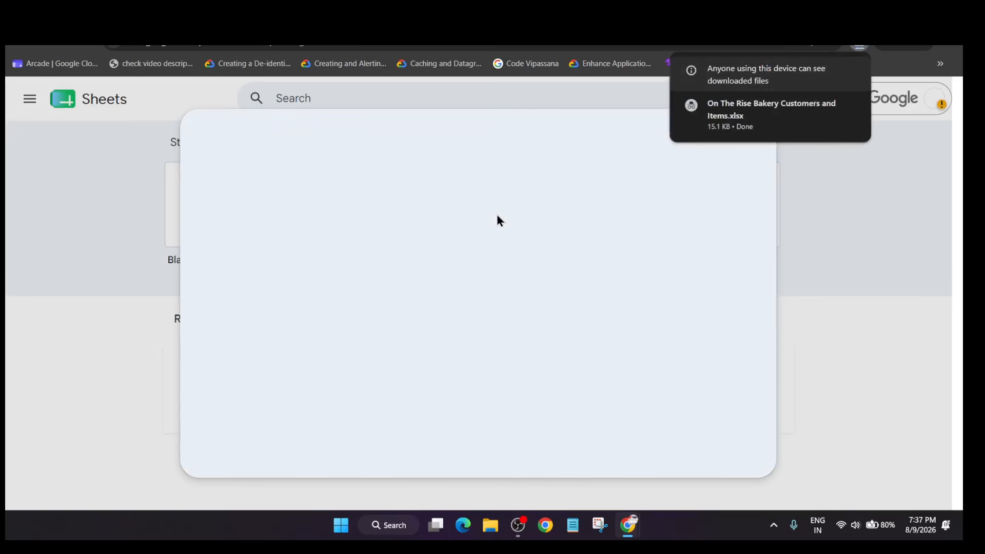
Upload the downloaded "On The Rise Bakery Customers and Items.xlsx" to open it as a spreadsheet
{"action": "left_click", "coordinate": [570, 175]}
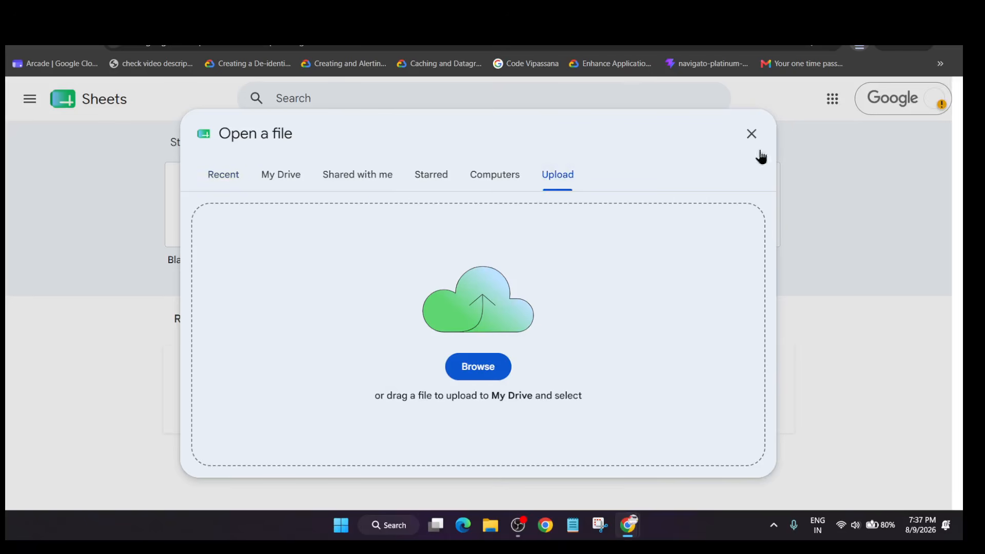
{"action": "left_click", "coordinate": [859, 47]}
{"action": "left_click_drag", "start_coordinate": [776, 150], "coordinate": [475, 375]}
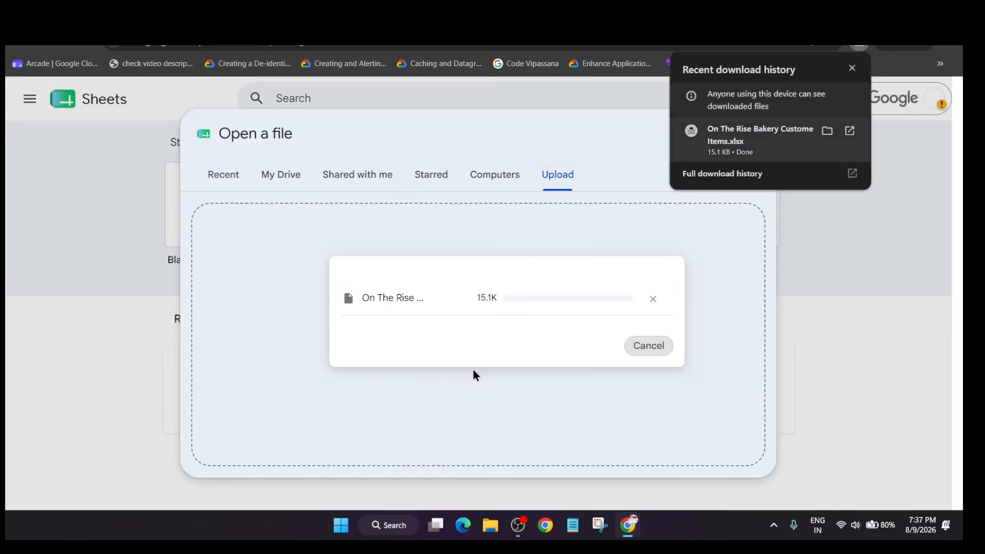
{"action": "left_click", "coordinate": [852, 67]}
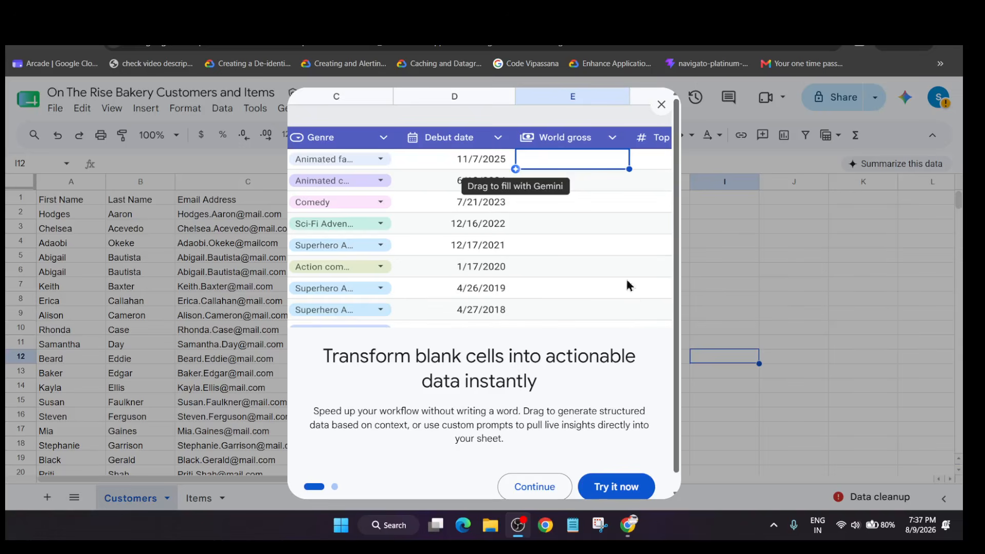
Dismiss the introductory and security notices, and narrow column C on the Customers sheet to about the width of its header
{"action": "left_click", "coordinate": [660, 104]}
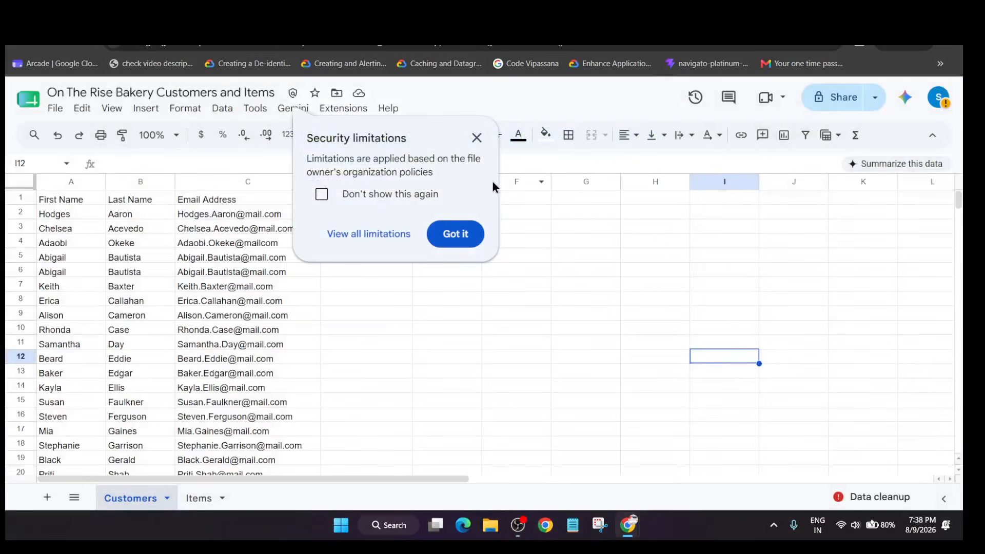
{"action": "left_click", "coordinate": [455, 234]}
{"action": "left_click_drag", "start_coordinate": [320, 181], "coordinate": [245, 183]}
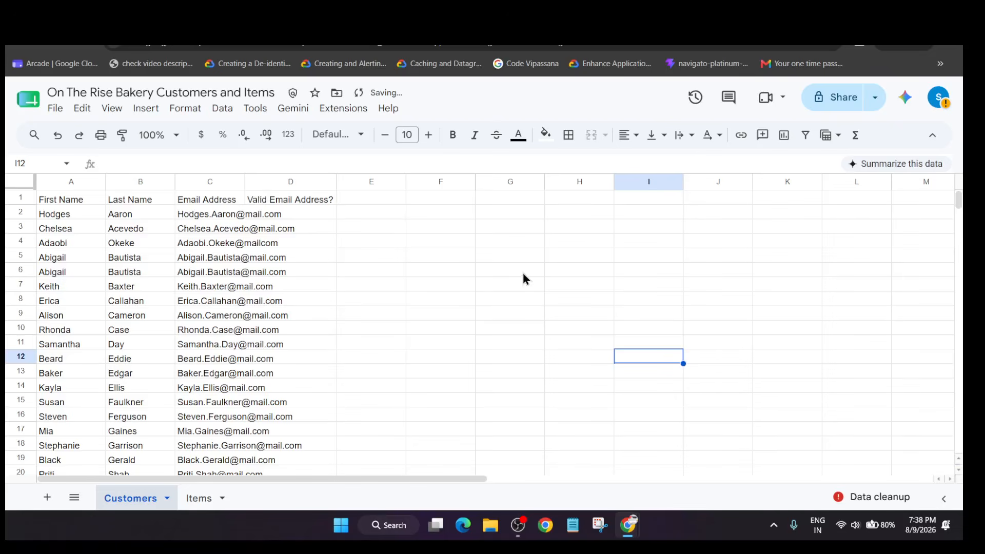
View the Items sheet and make a copy of the spreadsheet in My Drive under the suggested name
{"action": "left_click", "coordinate": [191, 502]}
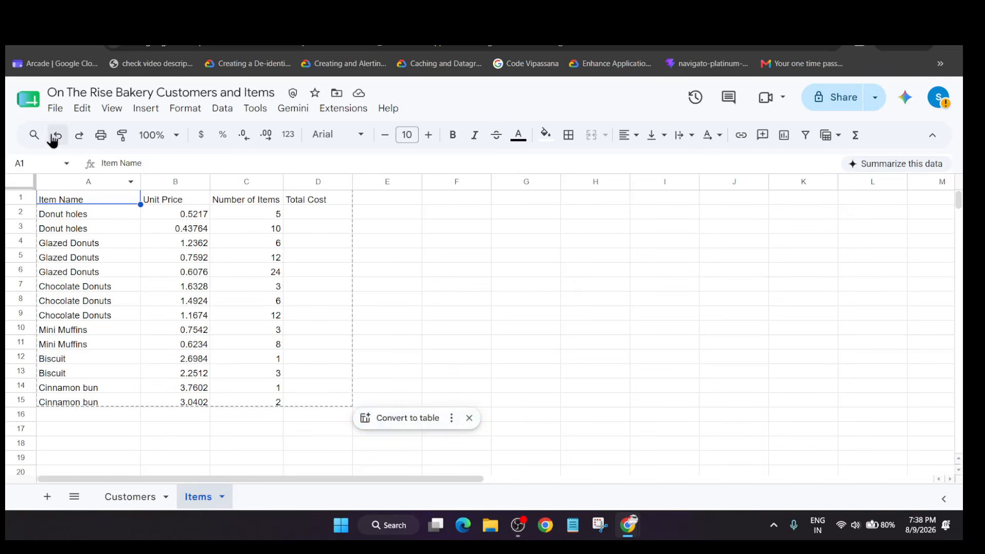
{"action": "left_click", "coordinate": [55, 108]}
{"action": "left_click", "coordinate": [88, 199]}
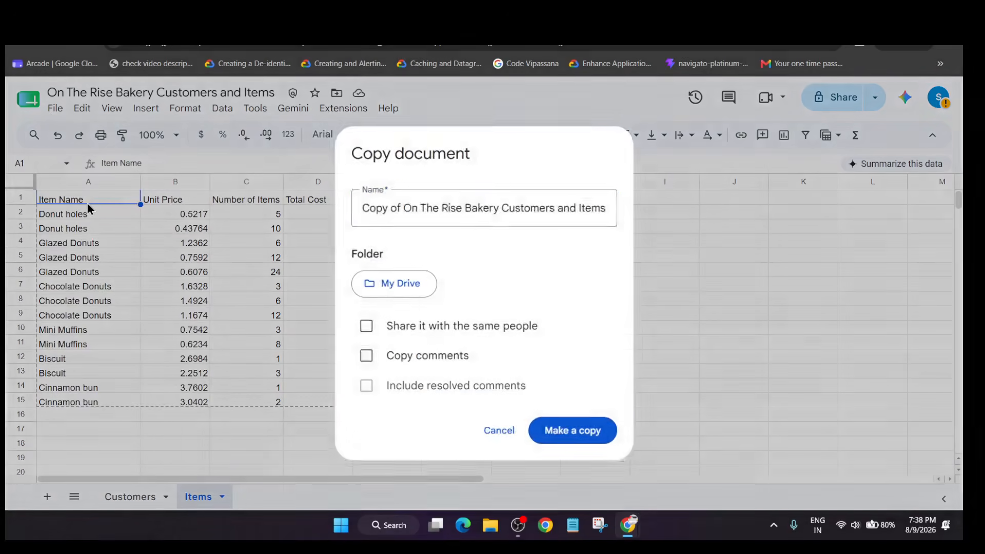
{"action": "left_click", "coordinate": [575, 434]}
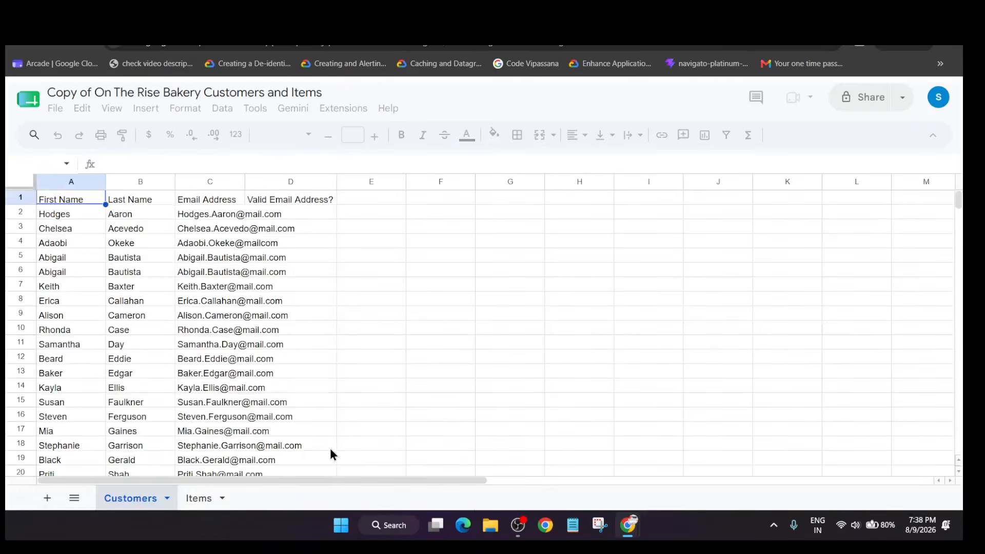
Freeze the first row of the Items sheet in the copied spreadsheet, dismissing the security notice
{"action": "left_click", "coordinate": [198, 497]}
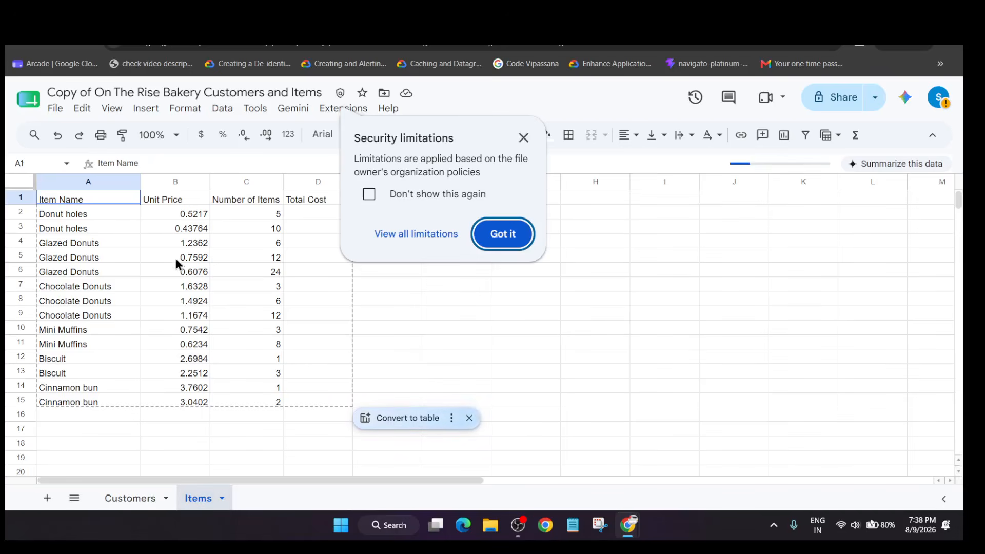
{"action": "left_click", "coordinate": [513, 241]}
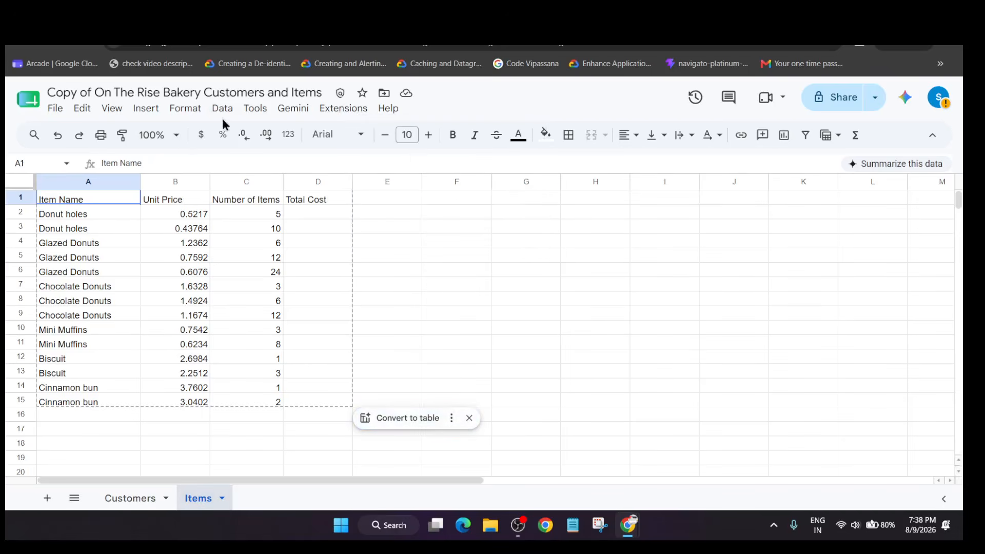
{"action": "left_click", "coordinate": [115, 110]}
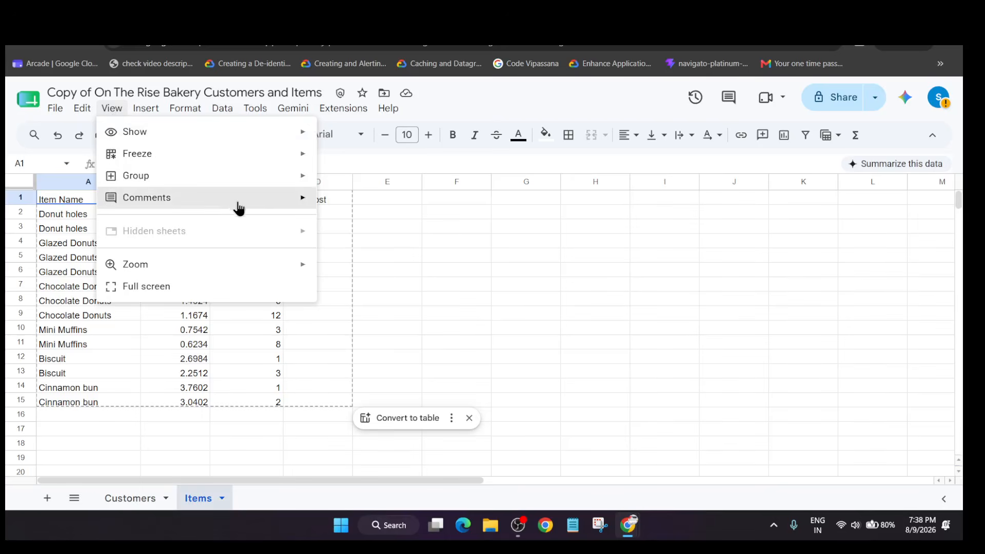
{"action": "mouse_move", "coordinate": [250, 156]}
{"action": "left_click", "coordinate": [350, 182]}
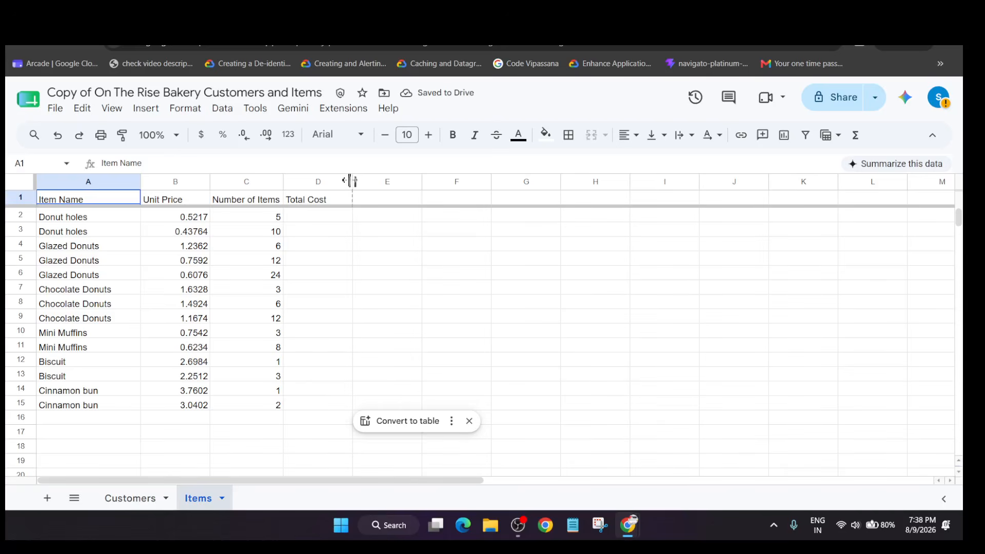
Sort the Items sheet A to Z by the Number of Items column
{"action": "left_click", "coordinate": [246, 180]}
{"action": "right_click", "coordinate": [246, 177]}
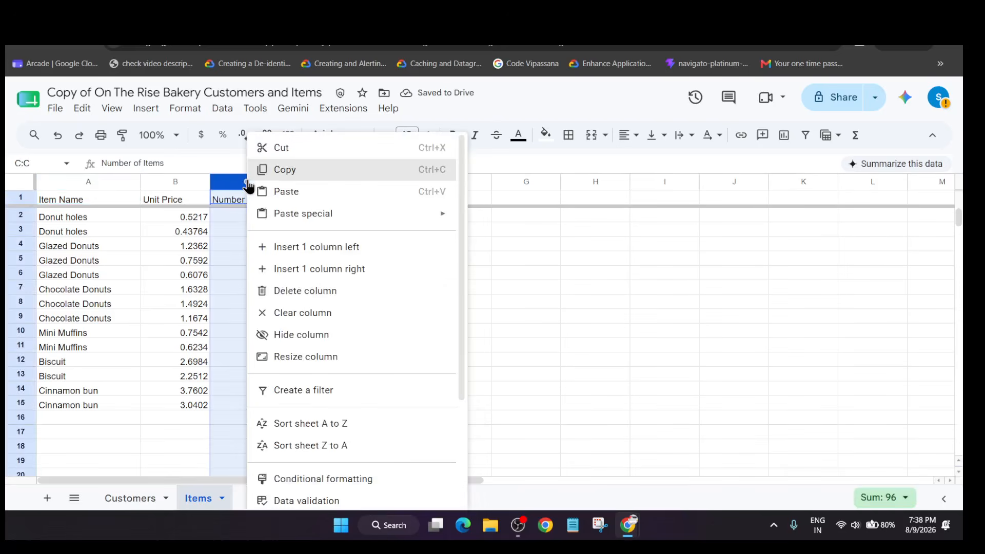
{"action": "left_click", "coordinate": [358, 430]}
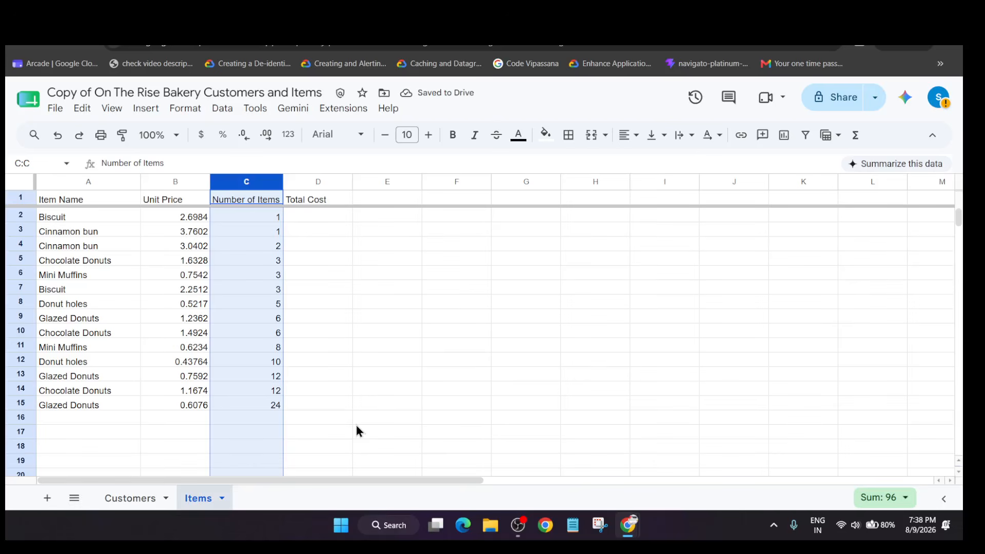
Add a new sheet and rename it "Items Sorted By Unit Price", copying the name from the lab instructions page
{"action": "left_click", "coordinate": [48, 498]}
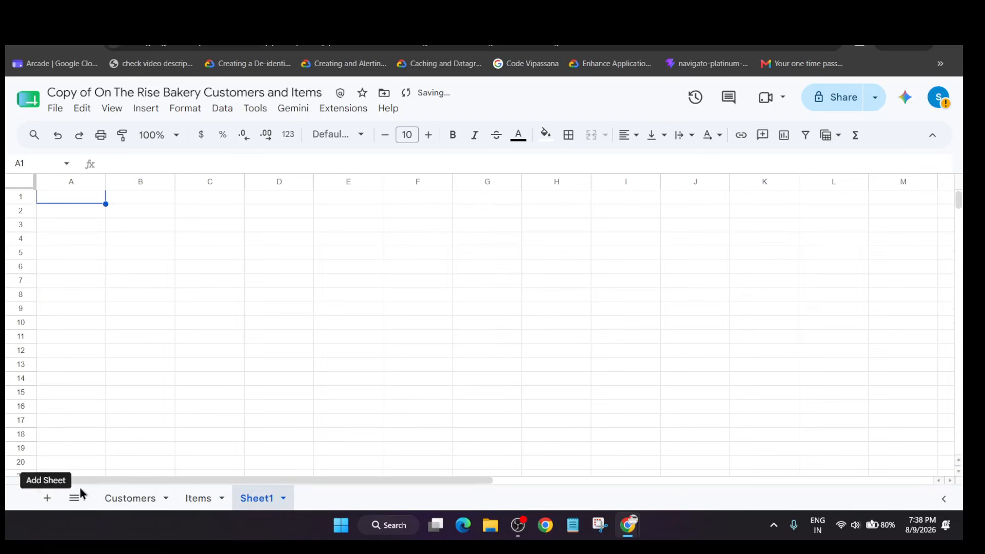
{"action": "key", "text": "alt+Tab"}
{"action": "key", "text": "alt+Tab"}
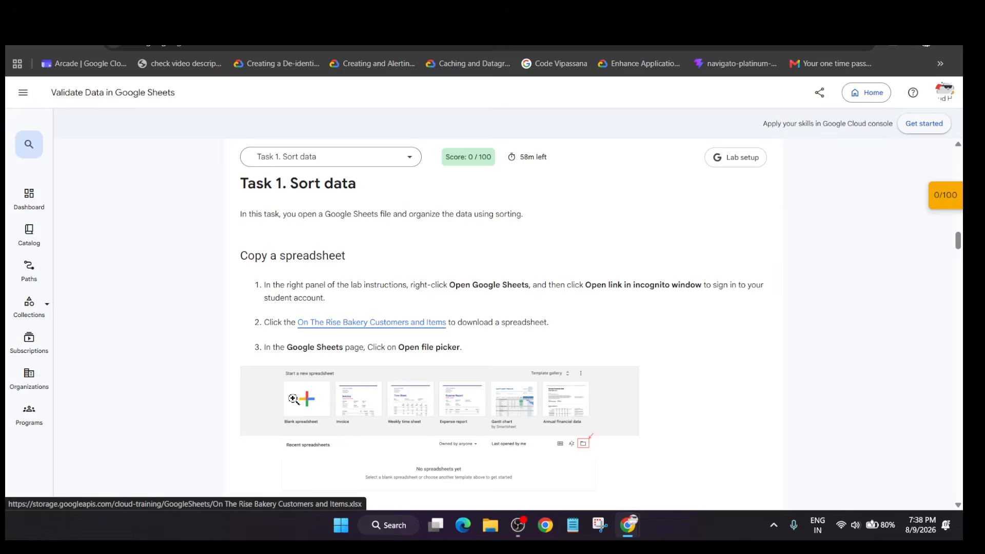
{"action": "scroll", "coordinate": [307, 425], "scroll_direction": "down", "scroll_amount": 15}
{"action": "scroll", "coordinate": [307, 420], "scroll_direction": "up", "scroll_amount": 4}
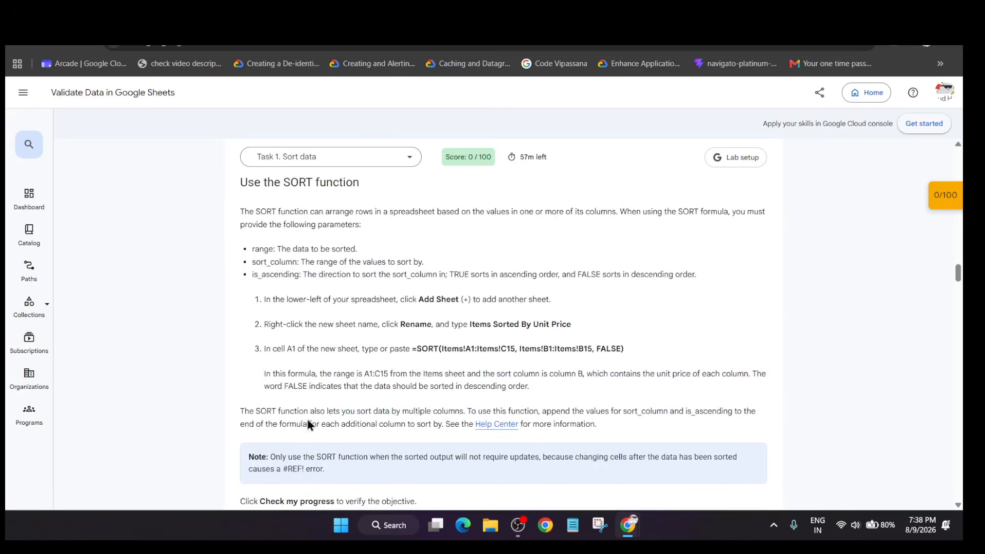
{"action": "left_click_drag", "start_coordinate": [471, 324], "coordinate": [595, 316]}
{"action": "key", "text": "alt+Tab"}
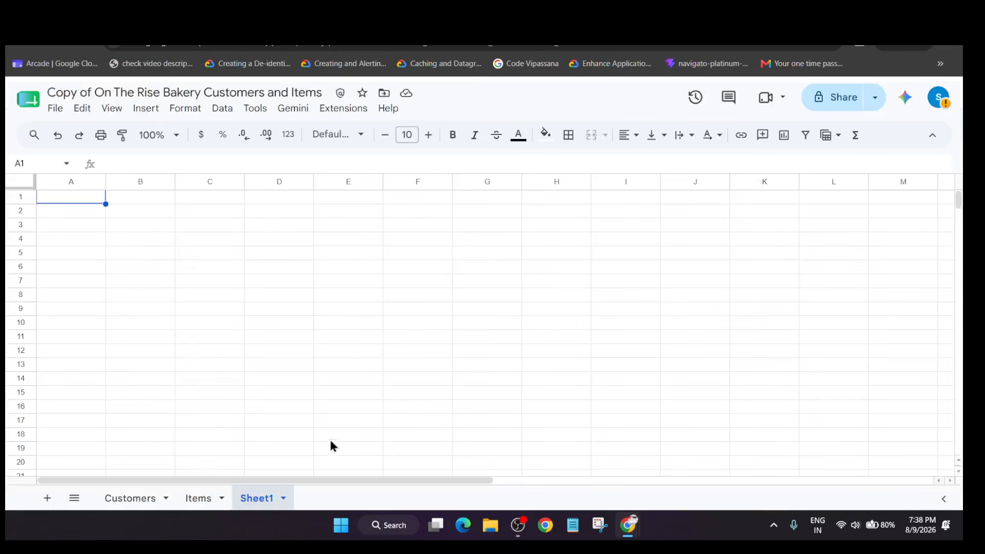
{"action": "left_click", "coordinate": [283, 498]}
{"action": "left_click", "coordinate": [283, 331]}
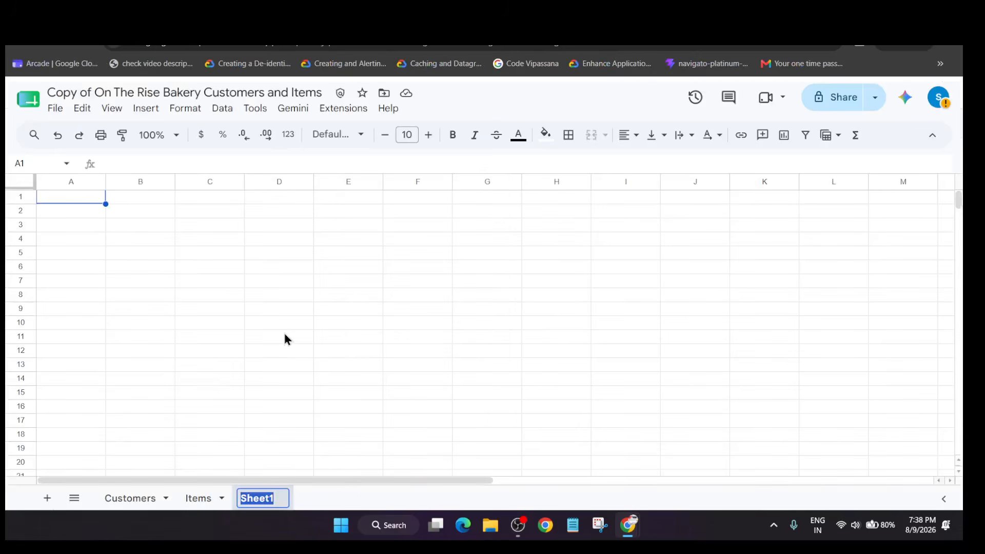
{"action": "key", "text": "ctrl+v"}
{"action": "left_click", "coordinate": [331, 334]}
Copy the formula =SORT(Items!A1:Items!C15, Items!B1:Items!B15, FALSE) from the lab instructions into cell A1 of the new sheet
{"action": "key", "text": "alt+Tab"}
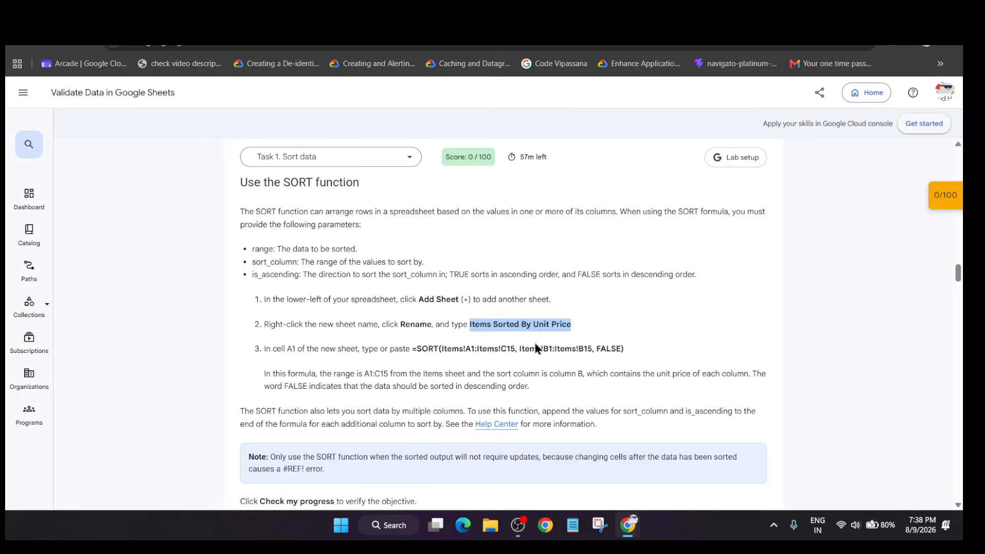
{"action": "left_click", "coordinate": [414, 349]}
{"action": "left_click_drag", "start_coordinate": [414, 349], "coordinate": [599, 349]}
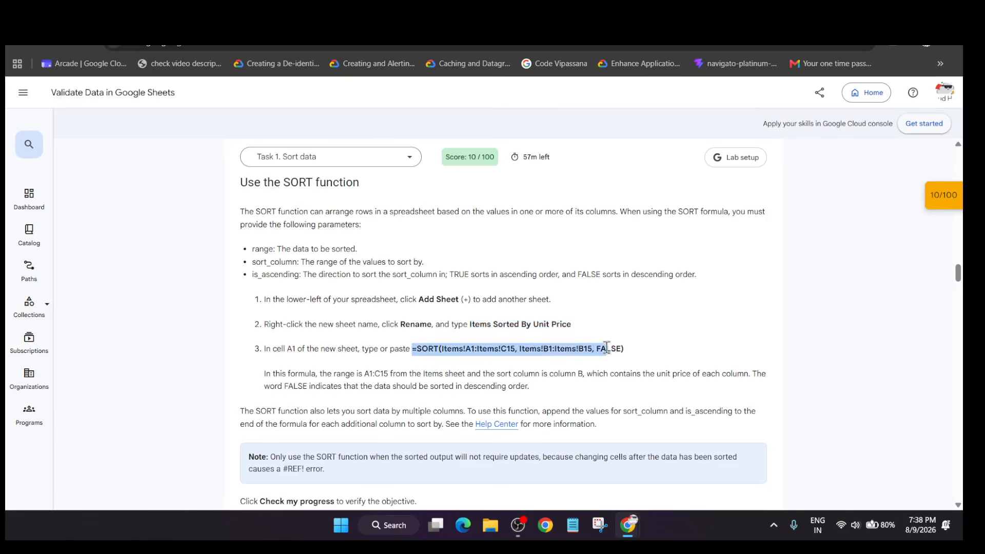
{"action": "key", "text": "alt+Tab"}
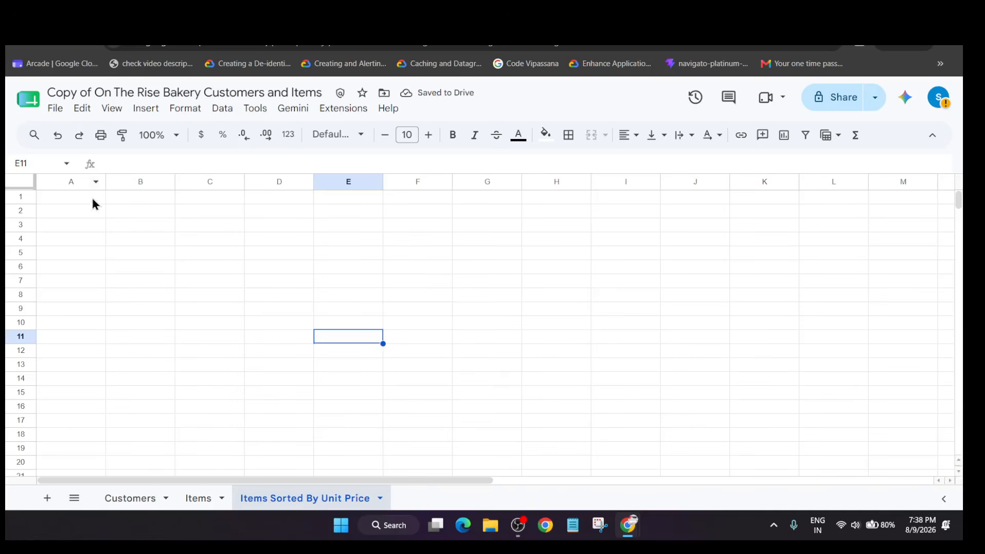
{"action": "left_click", "coordinate": [90, 202]}
{"action": "key", "text": "ctrl+v"}
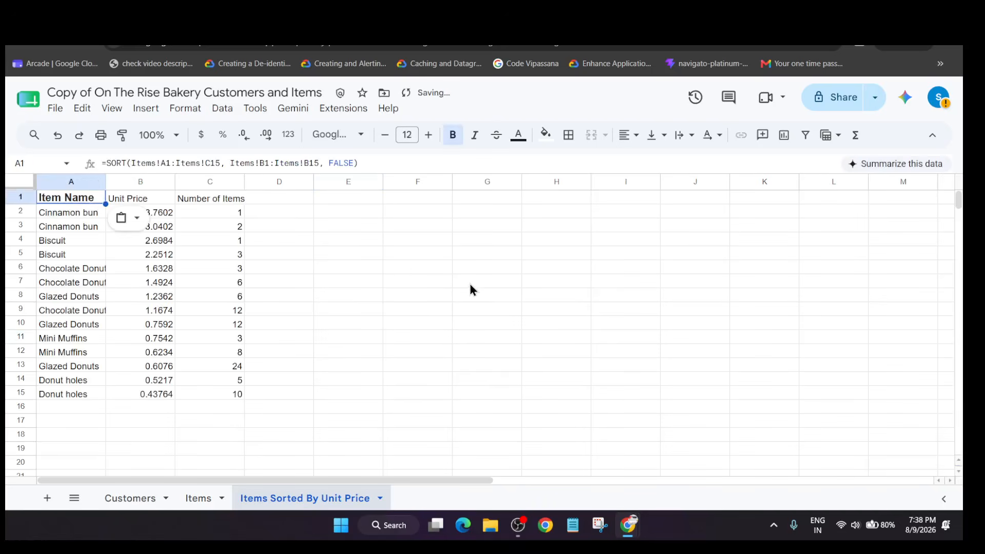
{"action": "left_click", "coordinate": [469, 282]}
Switch to the lab page and check progress on the "Sort data" objective
{"action": "key", "text": "alt+Tab"}
{"action": "scroll", "coordinate": [468, 282], "scroll_direction": "down", "scroll_amount": 4}
{"action": "left_click", "coordinate": [315, 365]}
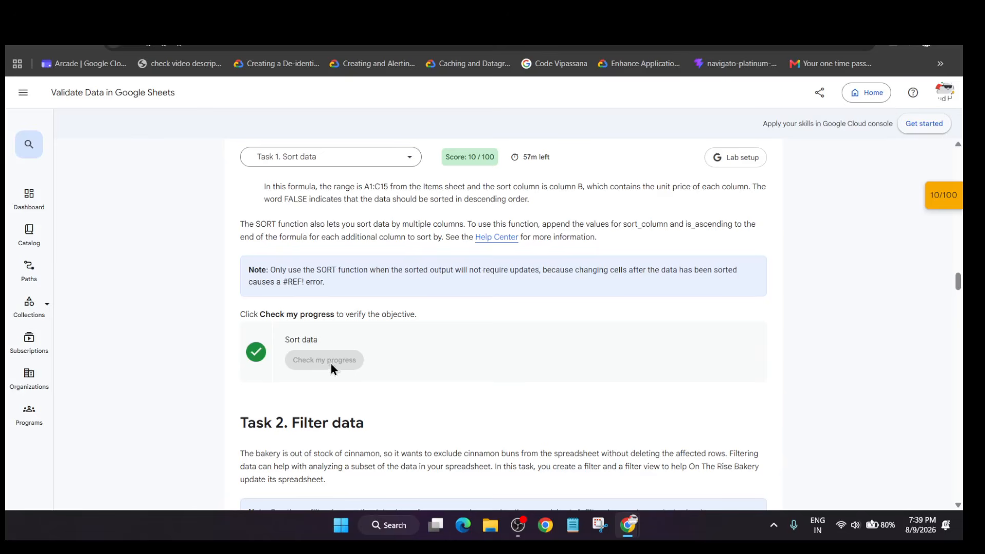
Read the lab's Task 2 instructions, return to the Items sheet and create a filter on column A
{"action": "scroll", "coordinate": [323, 354], "scroll_direction": "down", "scroll_amount": 2}
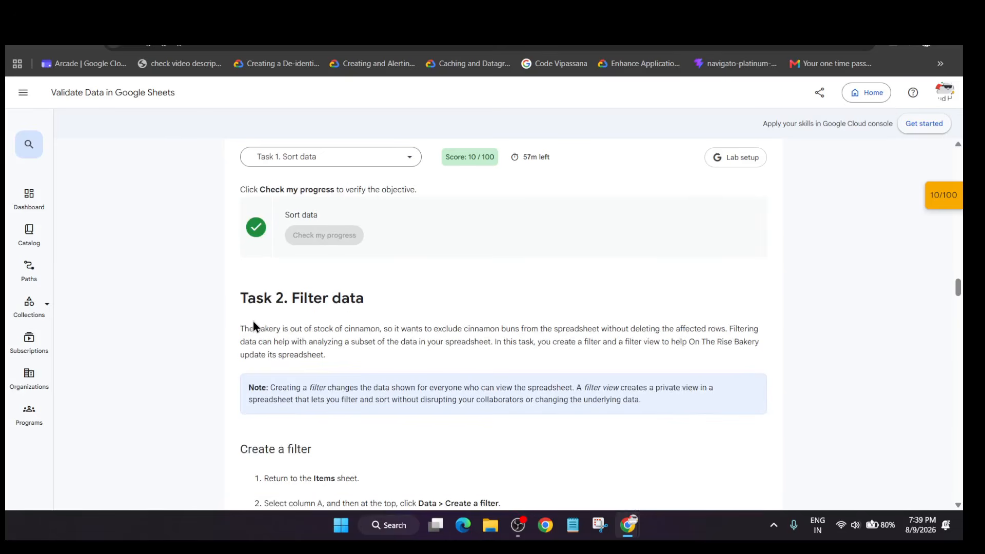
{"action": "scroll", "coordinate": [253, 324], "scroll_direction": "down", "scroll_amount": 1}
{"action": "key", "text": "alt+Tab"}
{"action": "left_click", "coordinate": [213, 498]}
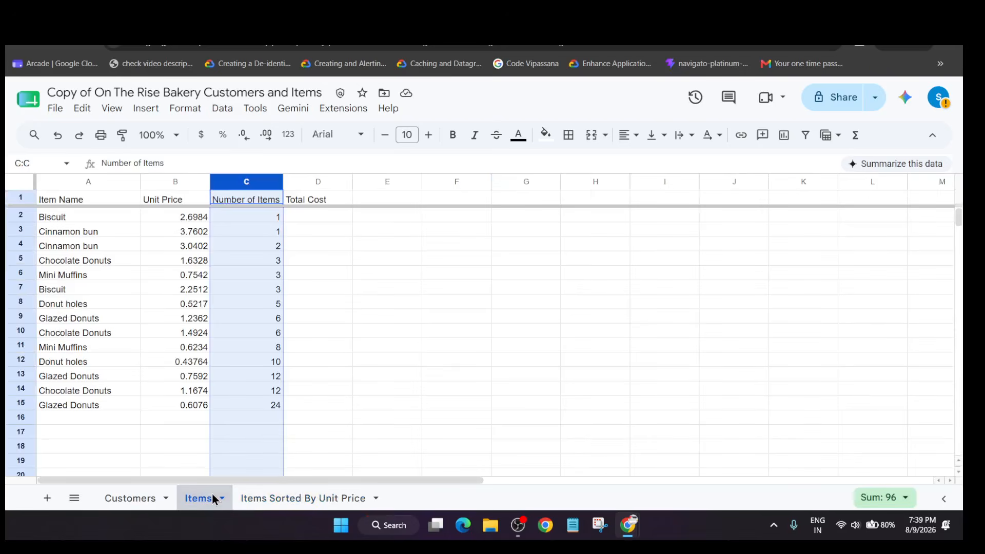
{"action": "key", "text": "alt+Tab"}
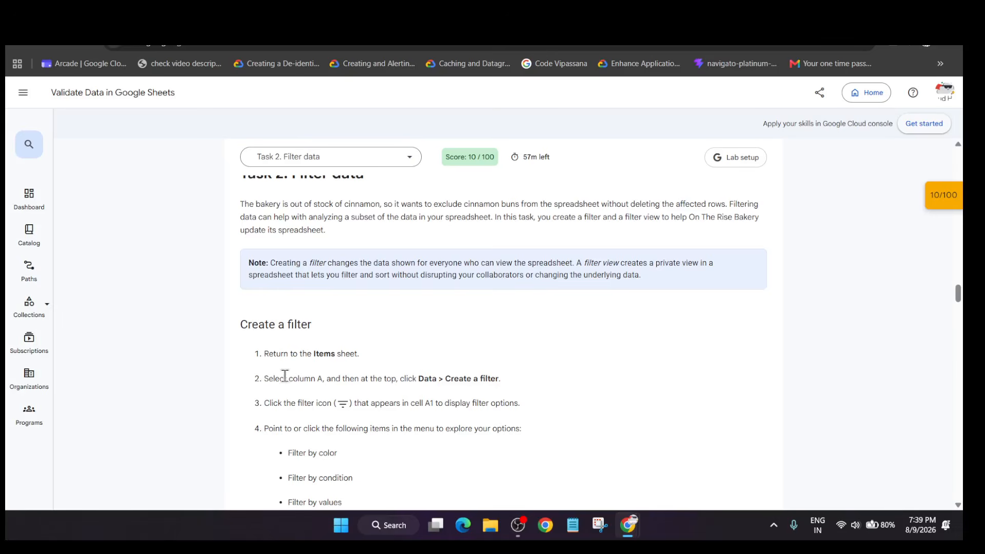
{"action": "key", "text": "alt+Tab"}
{"action": "left_click", "coordinate": [59, 181]}
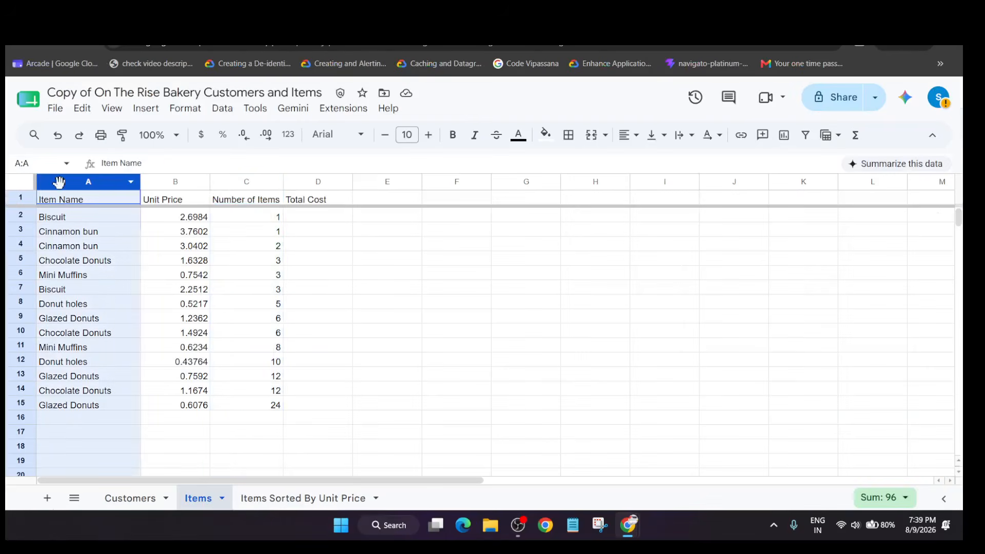
{"action": "left_click", "coordinate": [225, 111]}
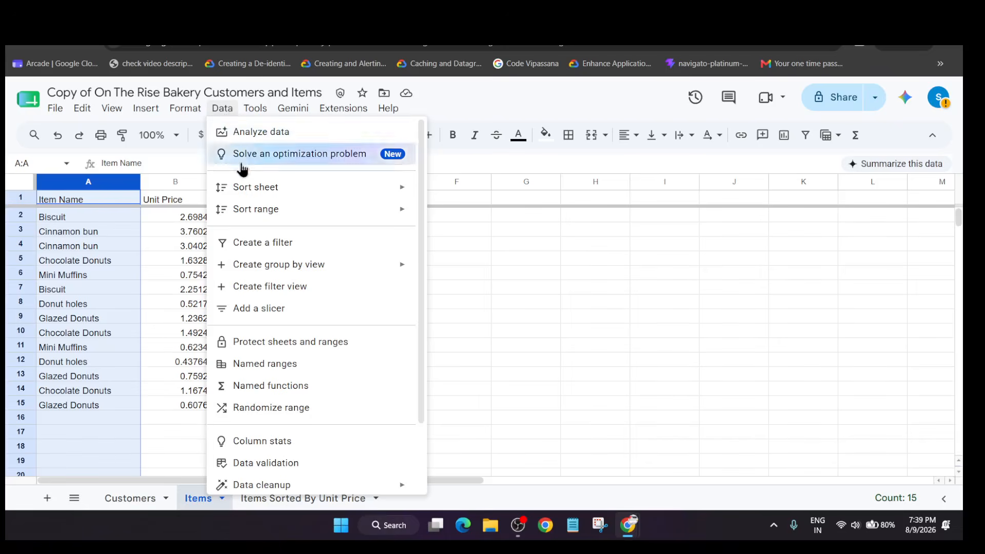
{"action": "left_click", "coordinate": [301, 241]}
Filter the Item Name column by values to exclude Cinnamon bun
{"action": "left_click", "coordinate": [133, 197]}
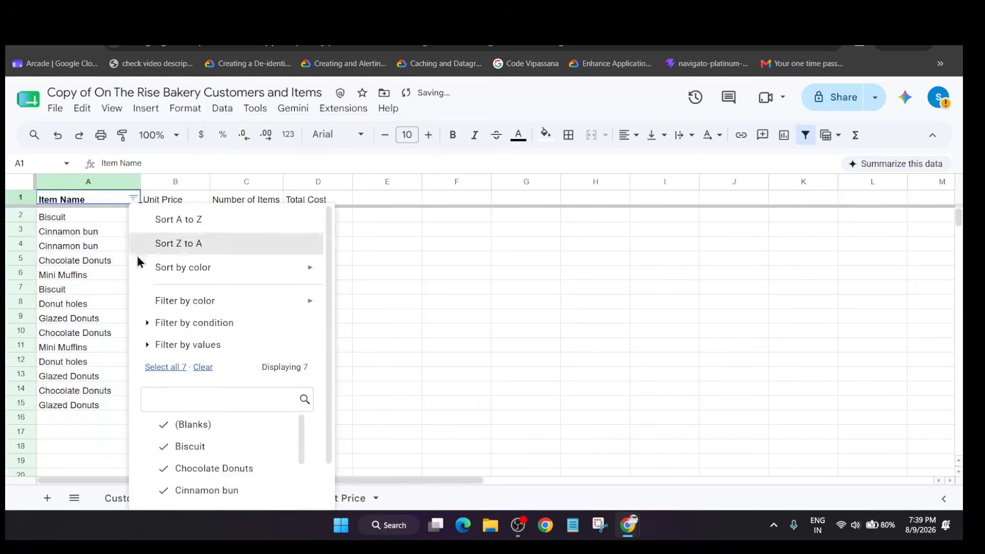
{"action": "left_click", "coordinate": [197, 344]}
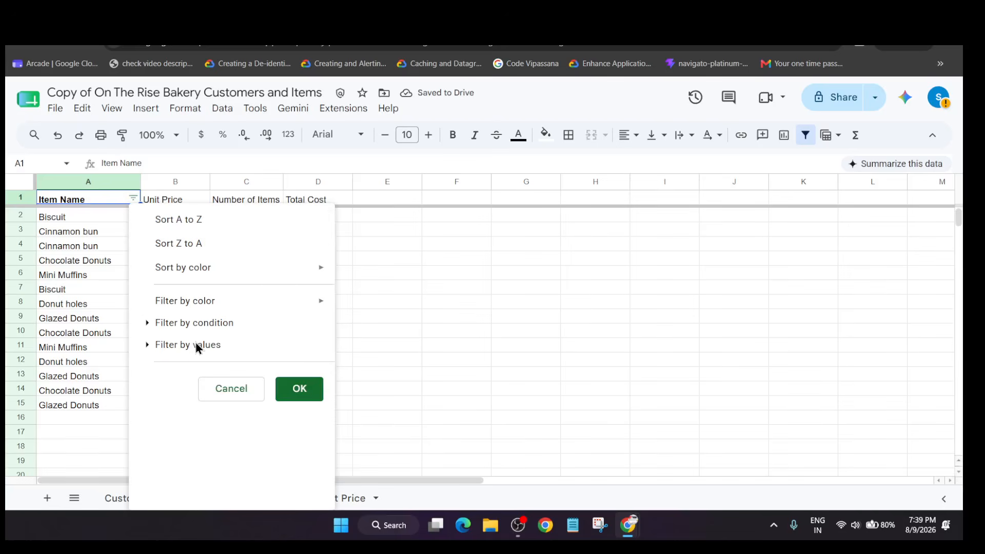
{"action": "left_click", "coordinate": [152, 347]}
{"action": "left_click", "coordinate": [147, 340]}
{"action": "left_click", "coordinate": [149, 340]}
{"action": "left_click", "coordinate": [206, 348]}
{"action": "left_click", "coordinate": [206, 348]}
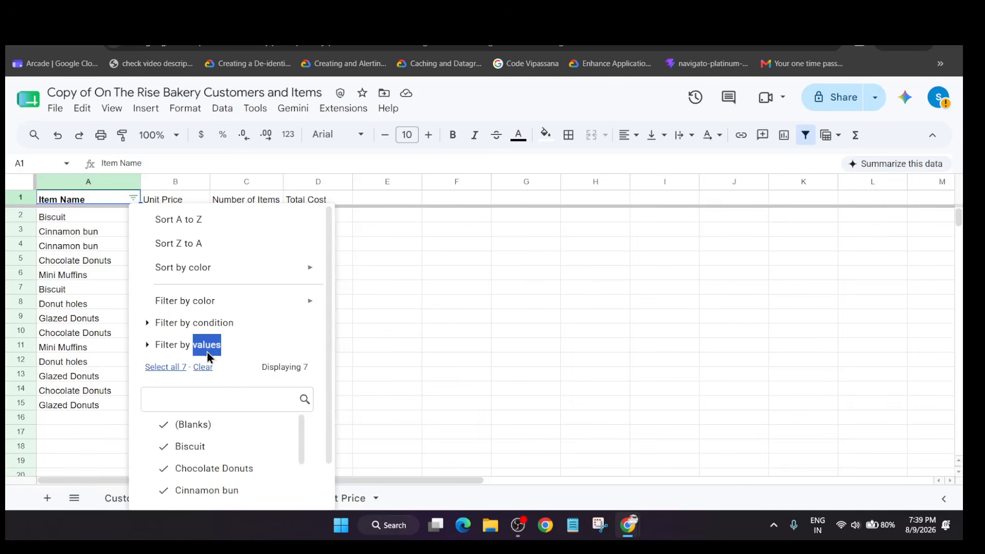
{"action": "scroll", "coordinate": [215, 435], "scroll_direction": "down", "scroll_amount": 1}
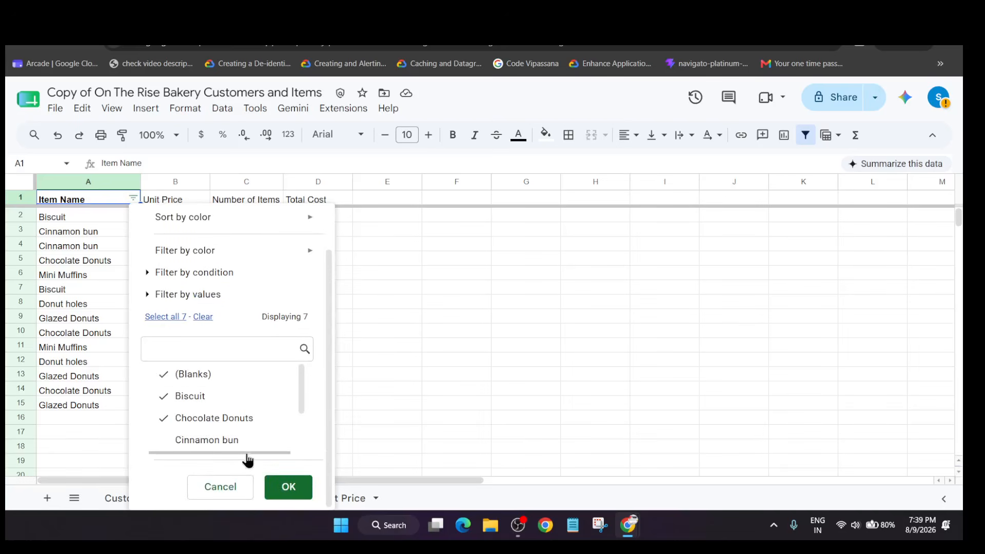
{"action": "left_click", "coordinate": [281, 485]}
Review the lab's filter instructions and recheck the Item Name column's filter-by-values list, keeping the applied selection
{"action": "key", "text": "alt+Tab"}
{"action": "scroll", "coordinate": [367, 390], "scroll_direction": "down", "scroll_amount": 3}
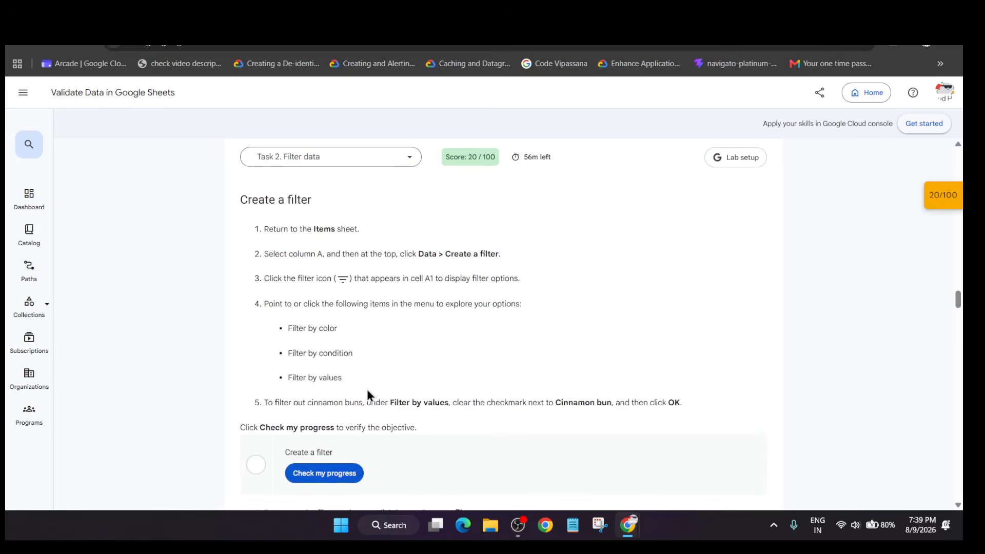
{"action": "key", "text": "alt+Tab"}
{"action": "left_click", "coordinate": [132, 198]}
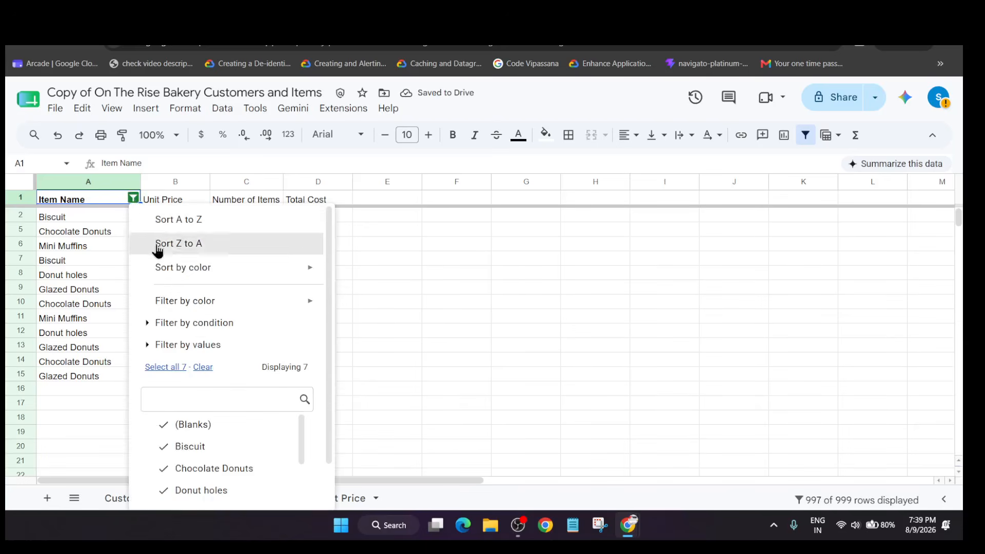
{"action": "left_click", "coordinate": [214, 344]}
{"action": "left_click", "coordinate": [213, 344]}
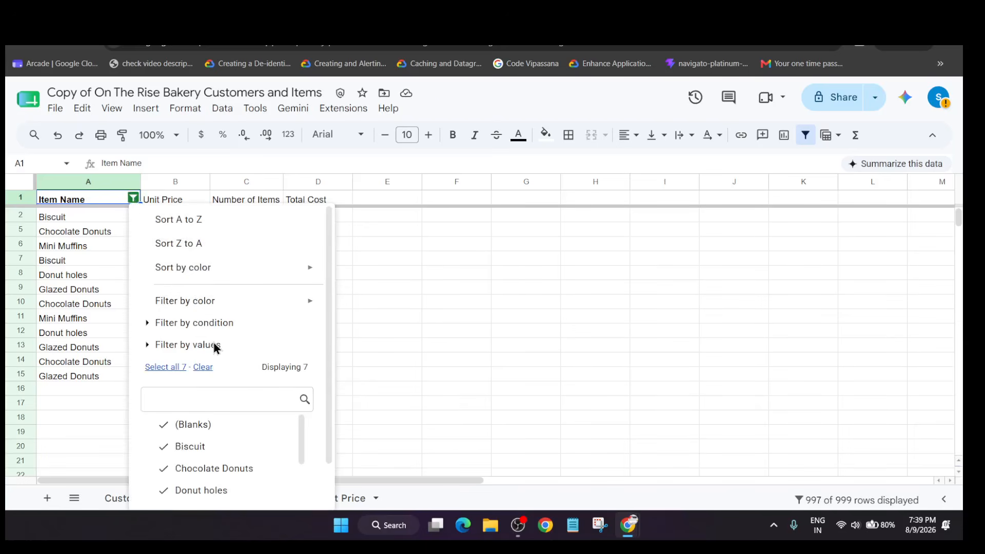
{"action": "scroll", "coordinate": [224, 426], "scroll_direction": "down", "scroll_amount": 1}
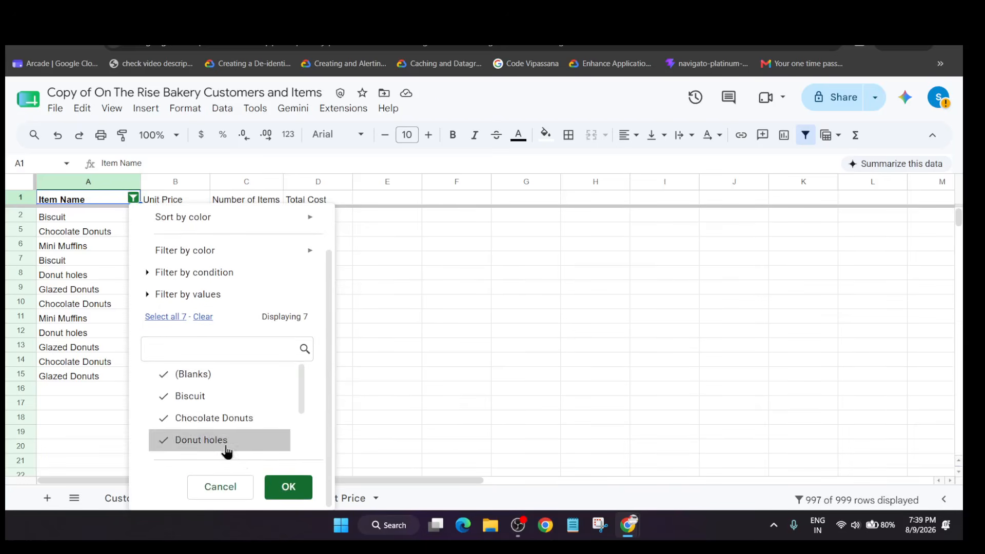
{"action": "left_click", "coordinate": [275, 486]}
Switch to the lab page, check progress on the "Create a filter" objective and read the filter view instructions
{"action": "key", "text": "alt+Tab"}
{"action": "scroll", "coordinate": [468, 343], "scroll_direction": "down", "scroll_amount": 1}
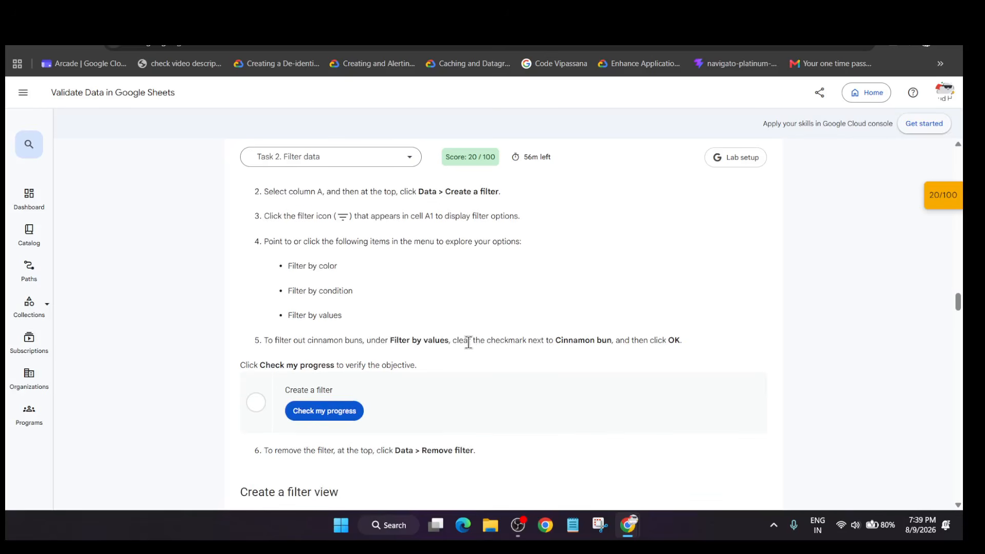
{"action": "scroll", "coordinate": [468, 342], "scroll_direction": "up", "scroll_amount": 2}
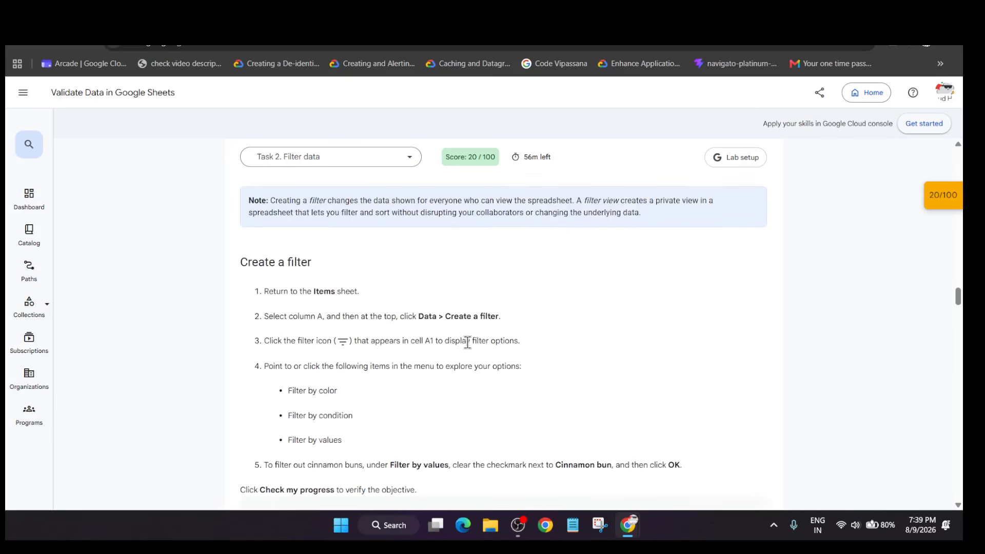
{"action": "scroll", "coordinate": [456, 344], "scroll_direction": "down", "scroll_amount": 3}
{"action": "left_click", "coordinate": [334, 347]}
{"action": "scroll", "coordinate": [334, 340], "scroll_direction": "down", "scroll_amount": 2}
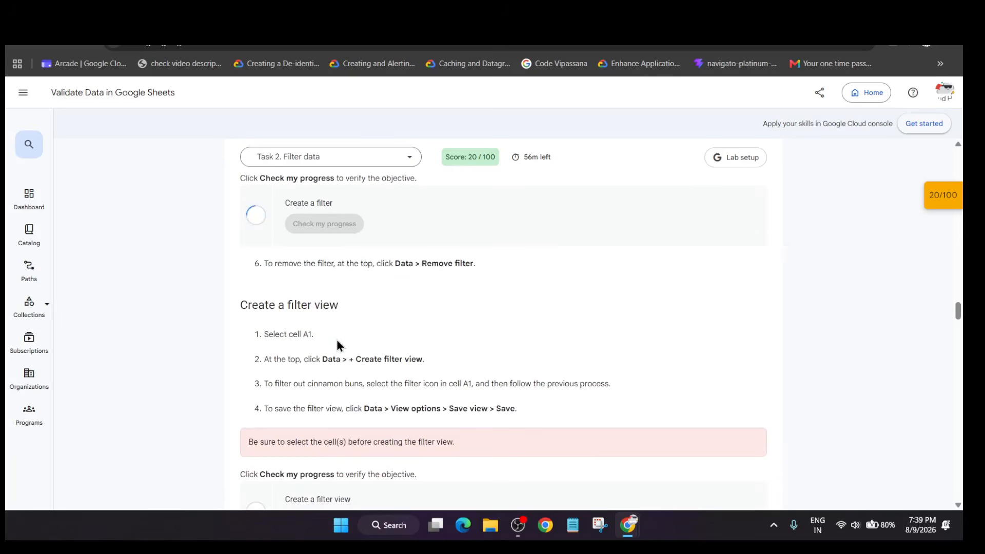
{"action": "scroll", "coordinate": [337, 345], "scroll_direction": "up", "scroll_amount": 1}
{"action": "scroll", "coordinate": [337, 345], "scroll_direction": "down", "scroll_amount": 1}
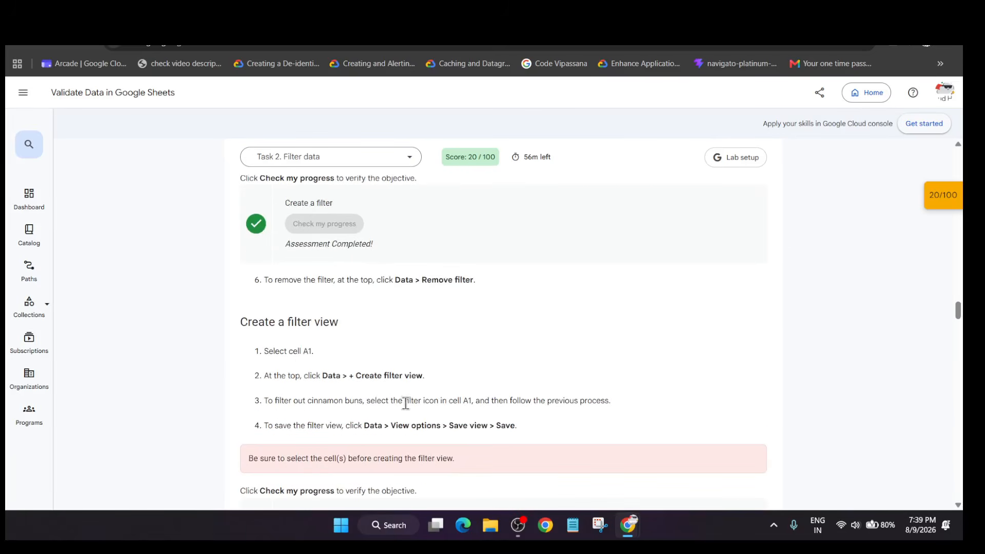
Create a filter view for column A of the Items sheet and save the view
{"action": "key", "text": "alt+Tab"}
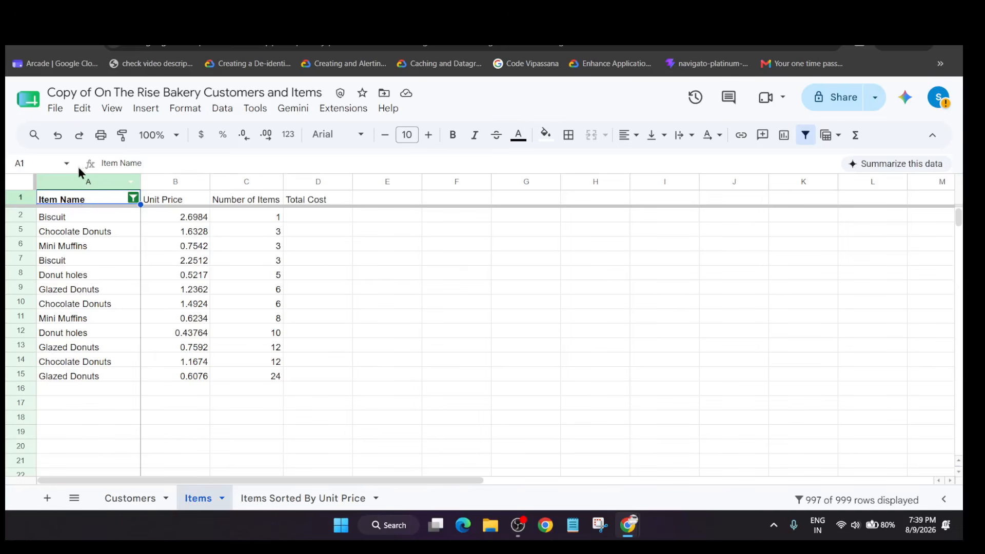
{"action": "left_click", "coordinate": [80, 180]}
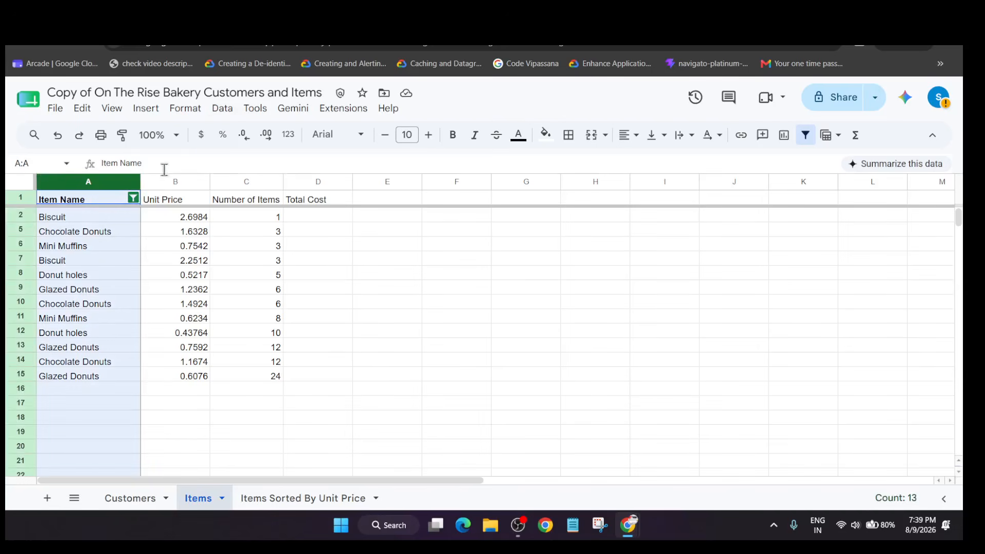
{"action": "left_click", "coordinate": [222, 110]}
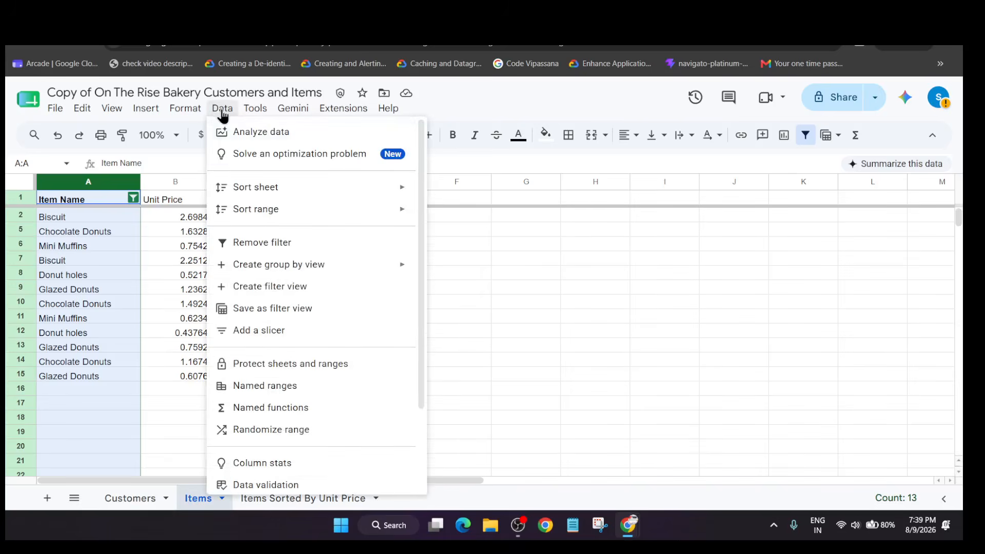
{"action": "left_click", "coordinate": [375, 291]}
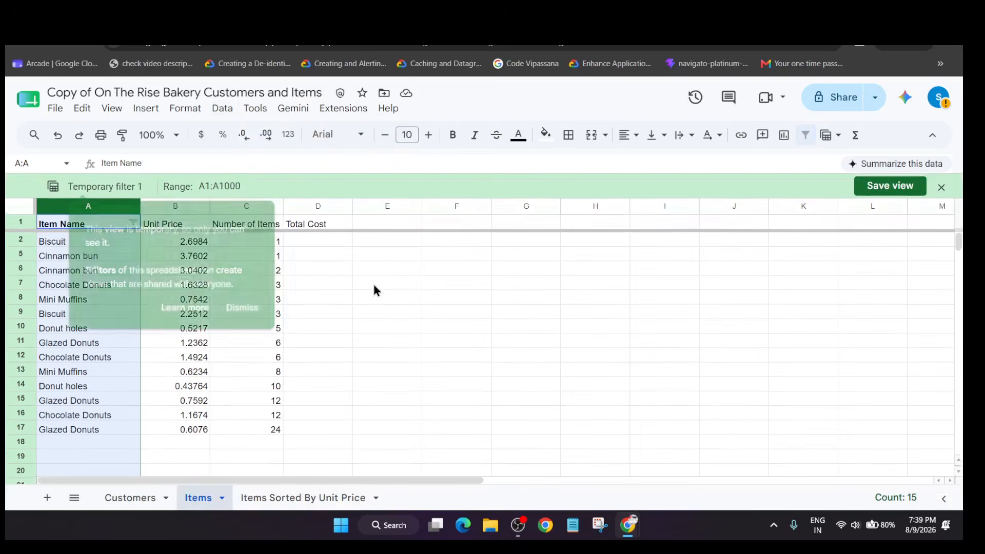
{"action": "left_click", "coordinate": [895, 185]}
{"action": "left_click", "coordinate": [575, 336]}
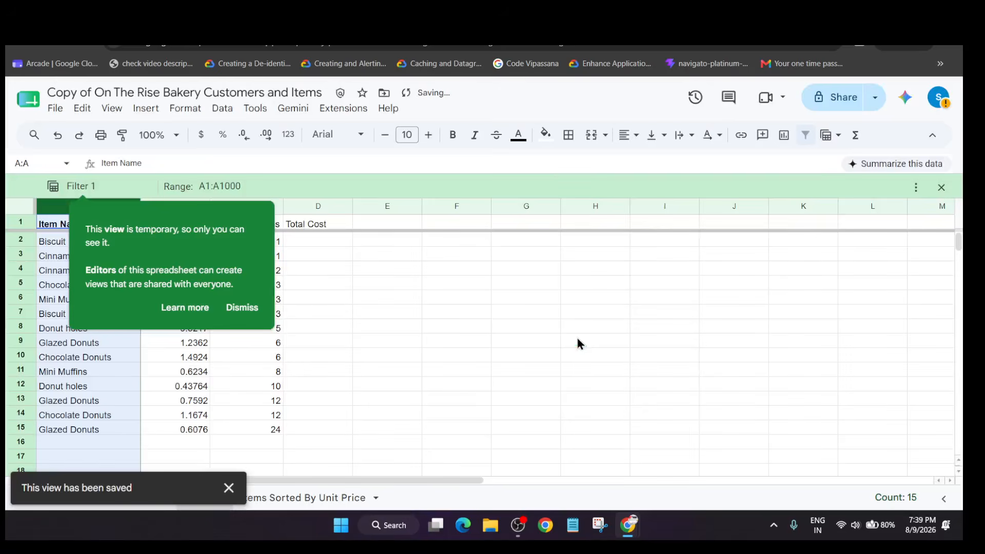
Switch to the lab page and check progress on the "Create a filter view" objective
{"action": "key", "text": "alt+Tab"}
{"action": "scroll", "coordinate": [340, 355], "scroll_direction": "down", "scroll_amount": 5}
{"action": "left_click", "coordinate": [346, 225]}
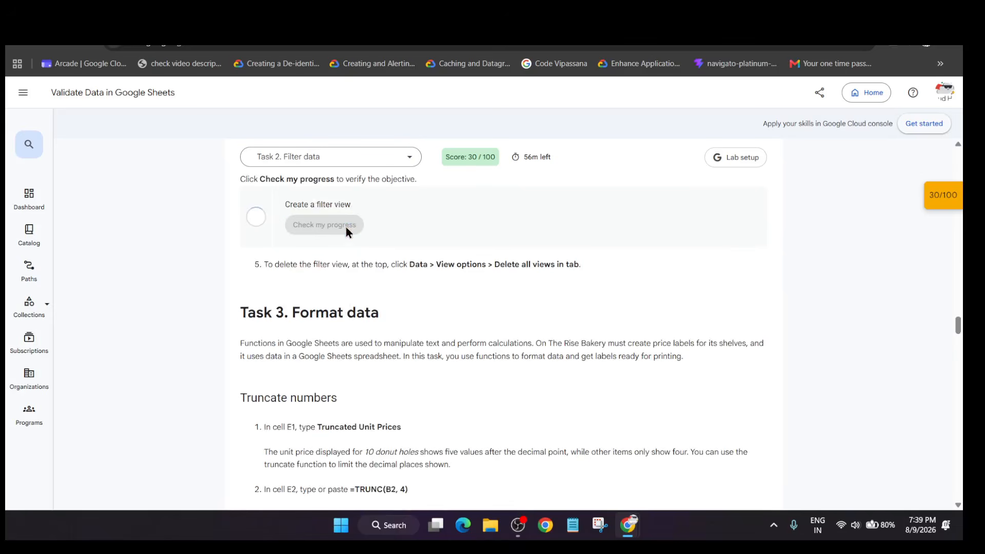
{"action": "scroll", "coordinate": [367, 304], "scroll_direction": "down", "scroll_amount": 1}
{"action": "scroll", "coordinate": [368, 303], "scroll_direction": "up", "scroll_amount": 2}
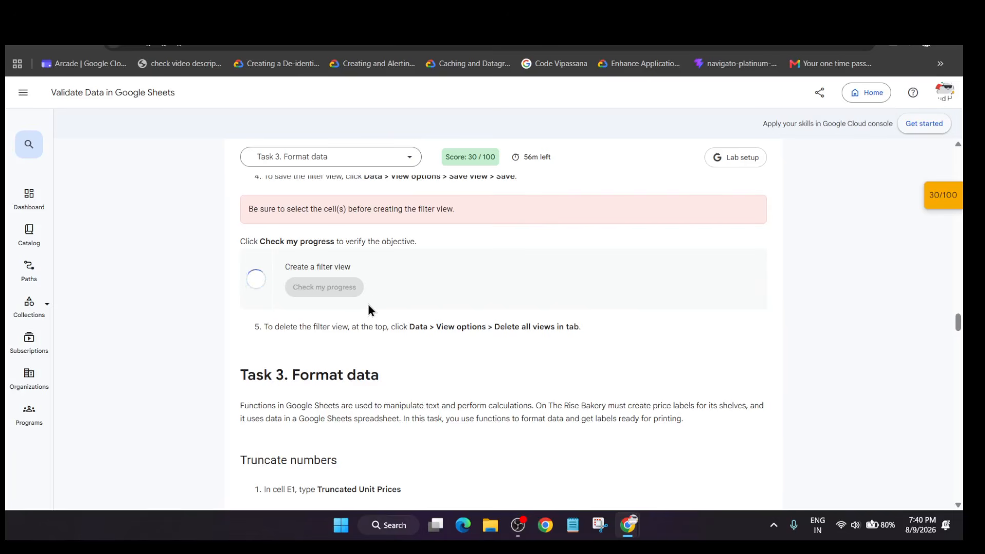
Return to the Items sheet and dismiss the temporary view notice
{"action": "key", "text": "alt+Tab"}
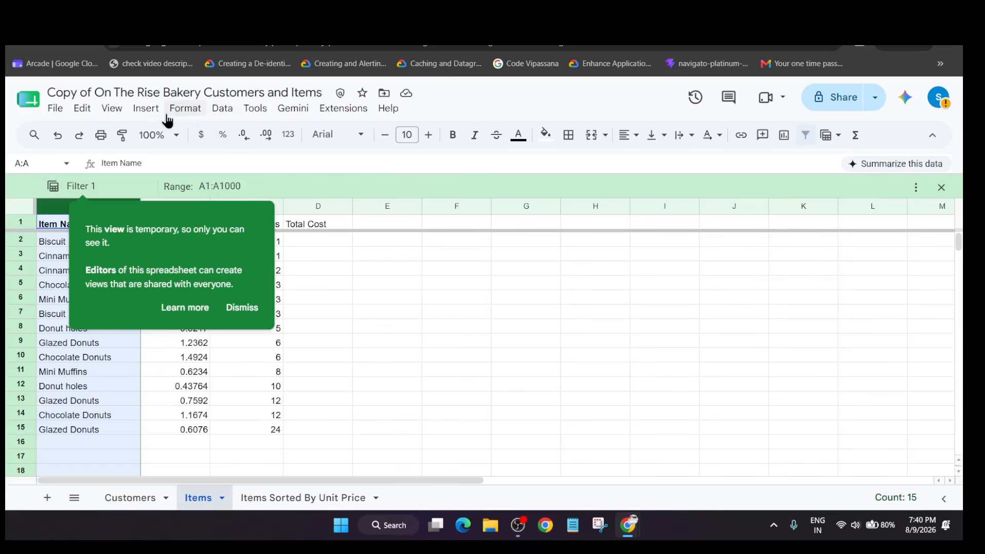
{"action": "left_click", "coordinate": [112, 108]}
{"action": "left_click", "coordinate": [236, 317]}
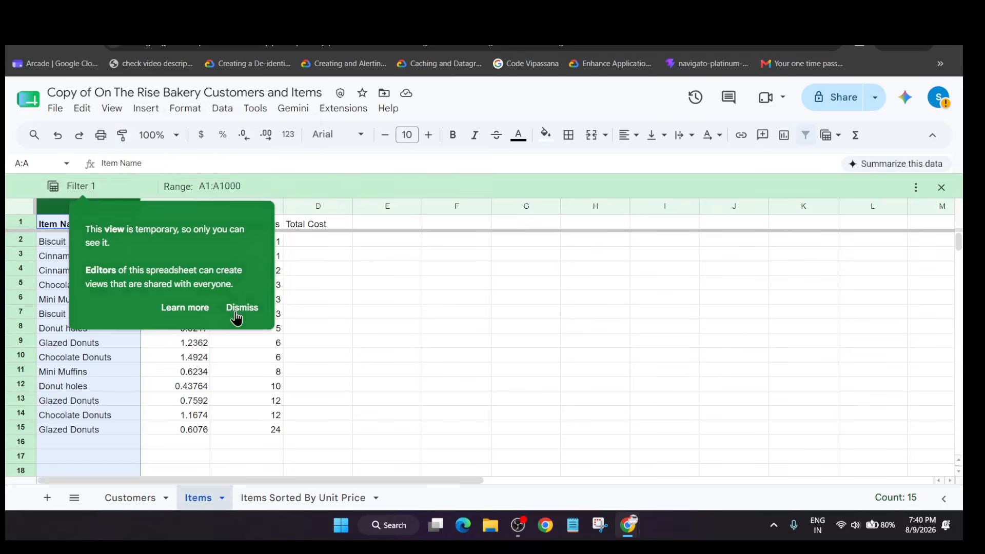
{"action": "left_click", "coordinate": [112, 108]}
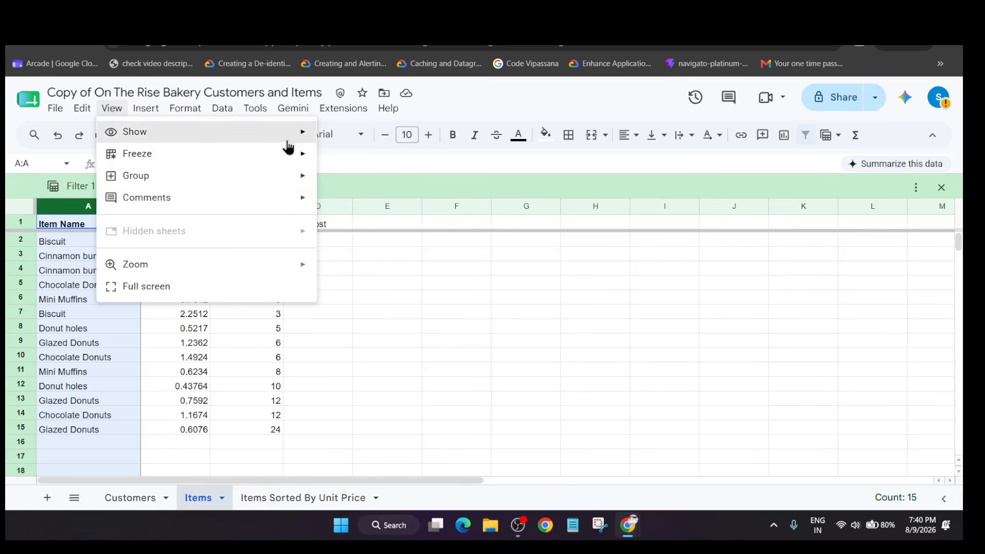
{"action": "mouse_move", "coordinate": [282, 163]}
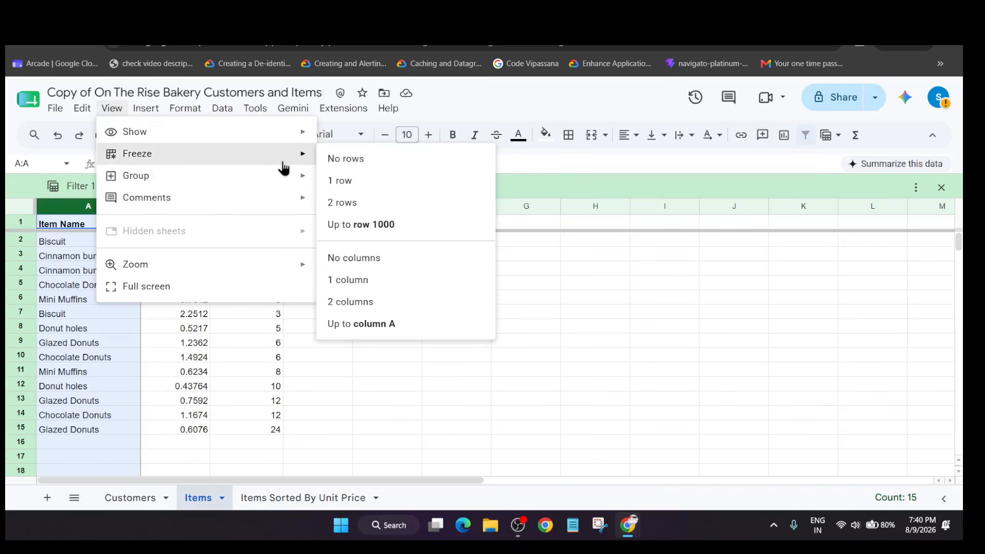
{"action": "key", "text": "alt+Tab"}
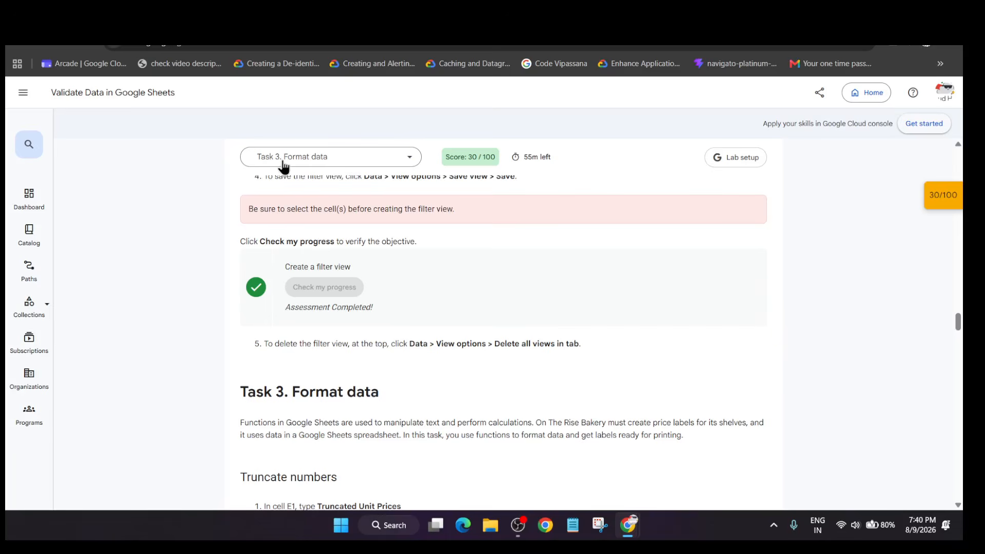
{"action": "key", "text": "alt+Tab"}
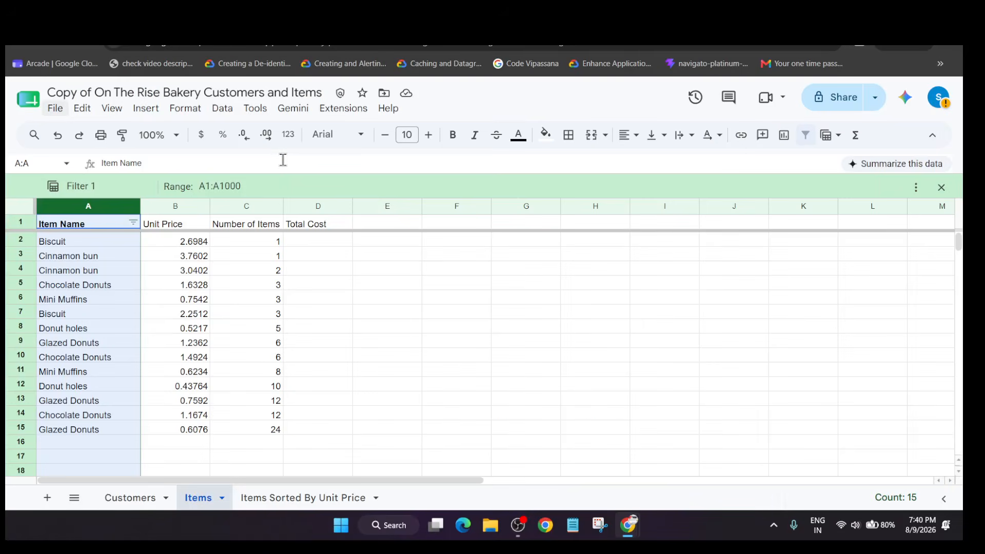
{"action": "left_click", "coordinate": [119, 109]}
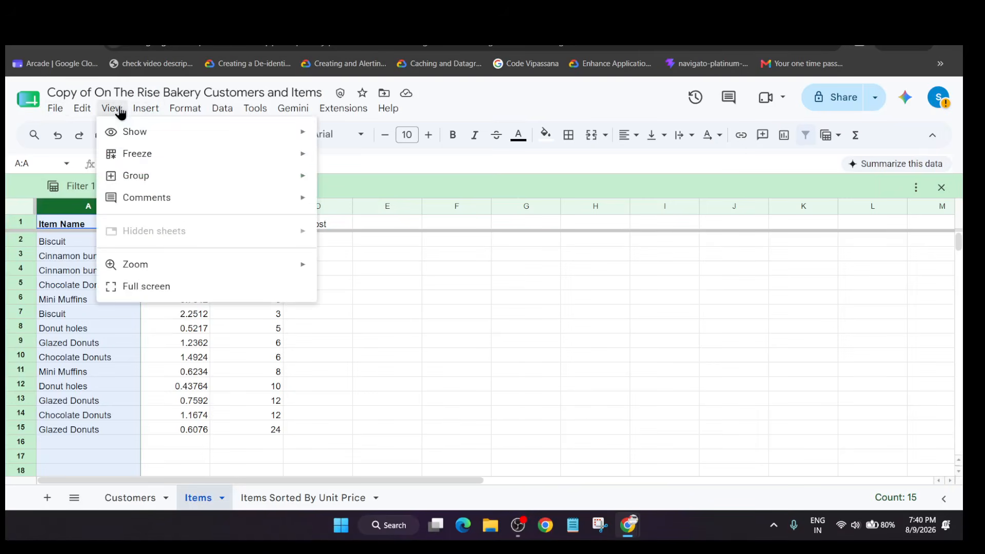
{"action": "left_click", "coordinate": [454, 369]}
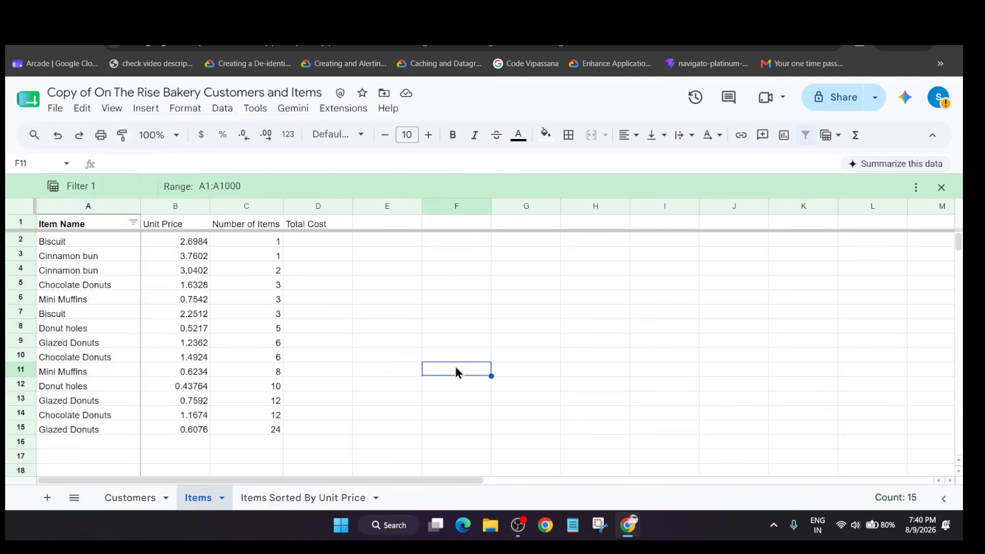
Copy the heading Truncated Unit Prices from the lab's Task 3 into cell E1 of the Items sheet and close the filter view
{"action": "key", "text": "alt+Tab"}
{"action": "scroll", "coordinate": [454, 362], "scroll_direction": "down", "scroll_amount": 4}
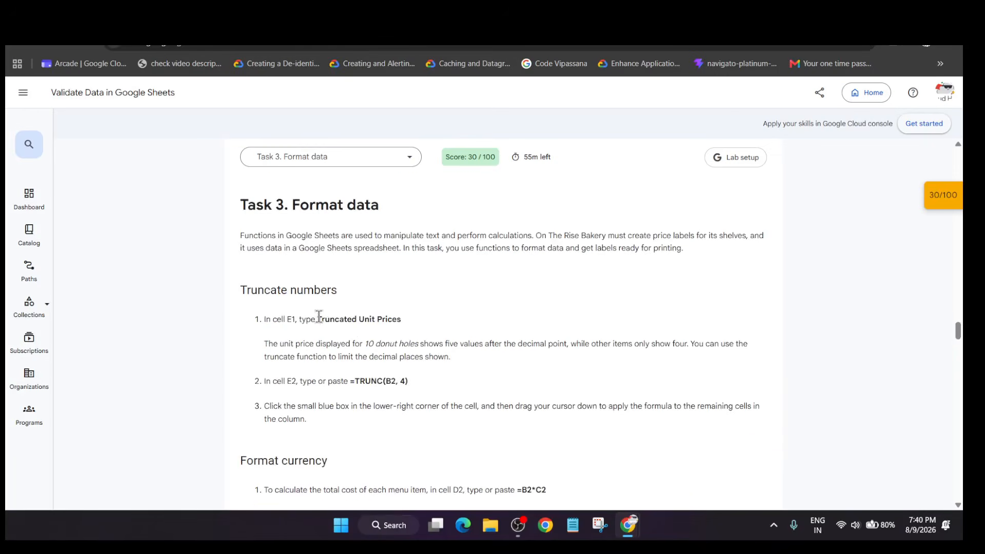
{"action": "left_click_drag", "start_coordinate": [318, 316], "coordinate": [417, 317]}
{"action": "key", "text": "ctrl+c"}
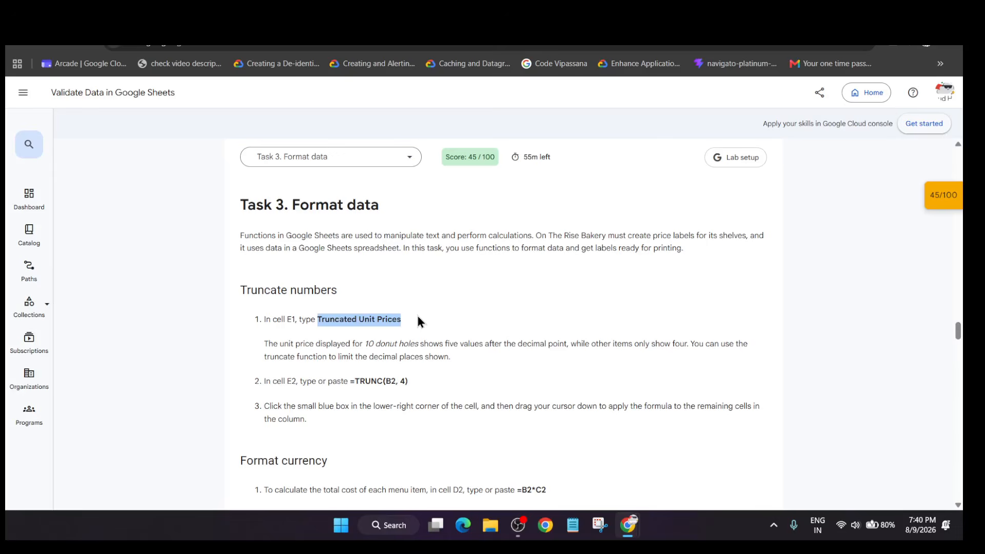
{"action": "key", "text": "alt+Tab"}
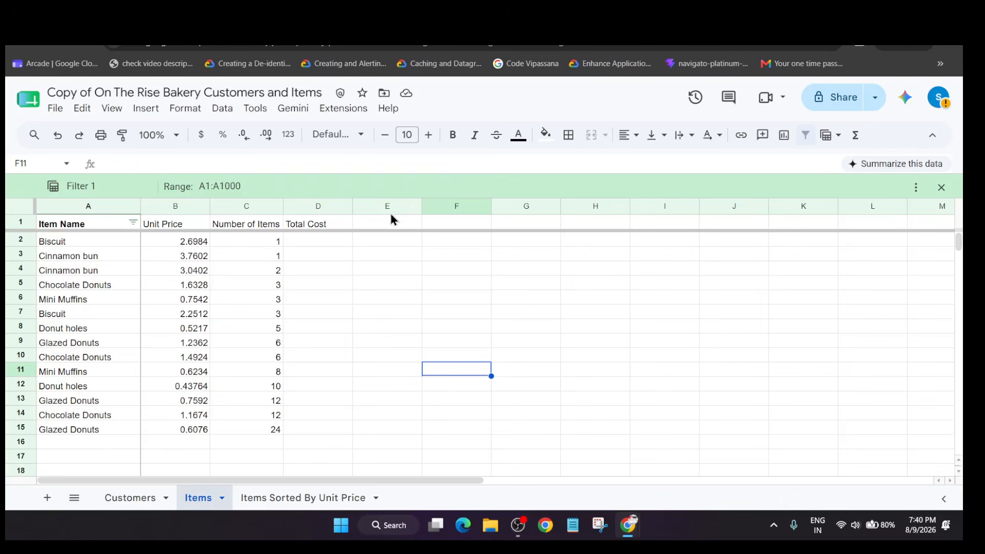
{"action": "left_click", "coordinate": [382, 224]}
{"action": "key", "text": "ctrl+v"}
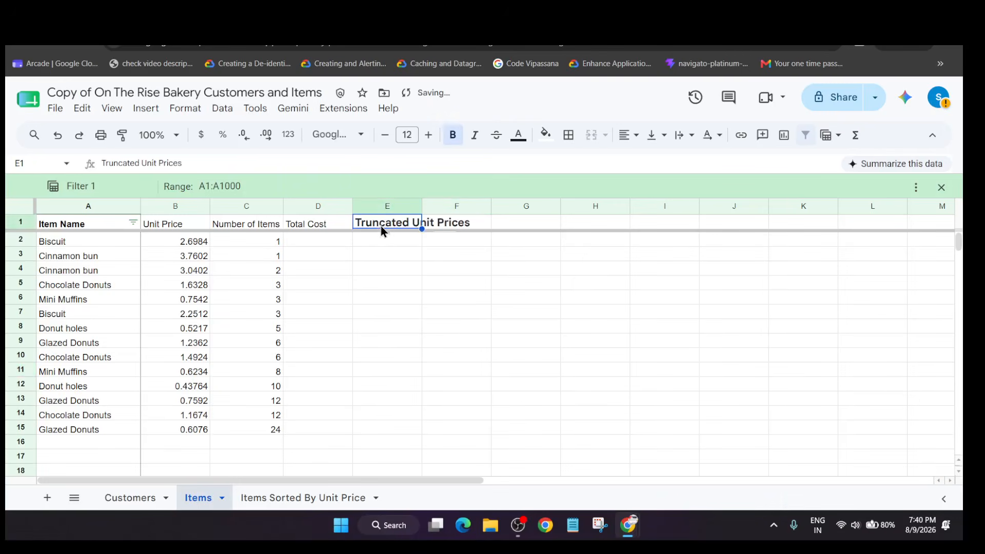
{"action": "left_click", "coordinate": [941, 187]}
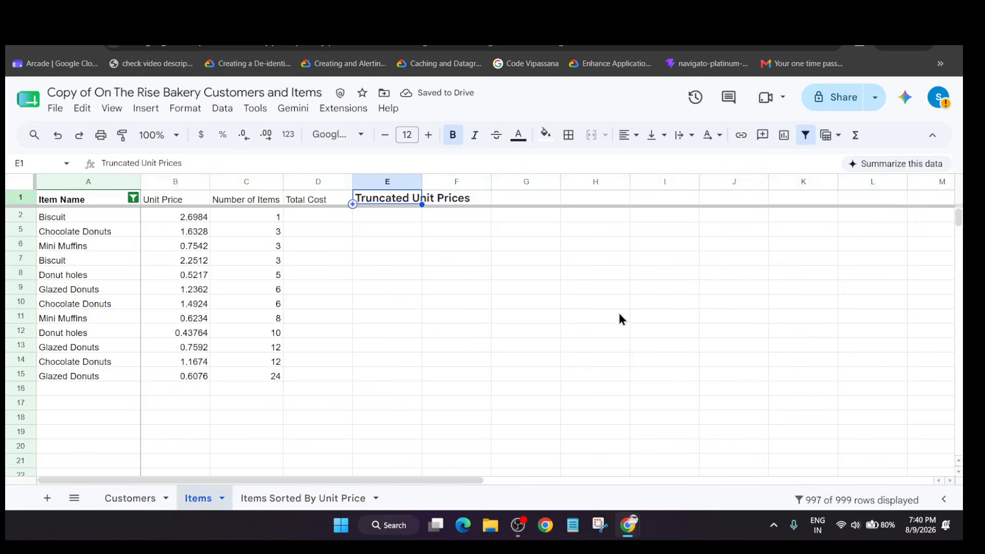
Copy the formula =TRUNC(B2, 4) from the lab instructions into cell E2 of the Items sheet
{"action": "key", "text": "alt+Tab"}
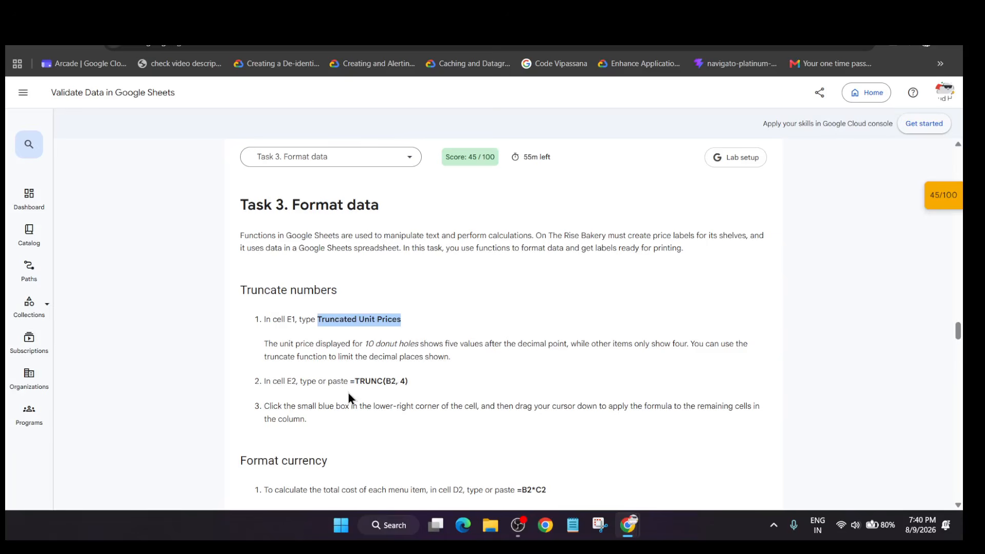
{"action": "left_click_drag", "start_coordinate": [352, 381], "coordinate": [405, 382]}
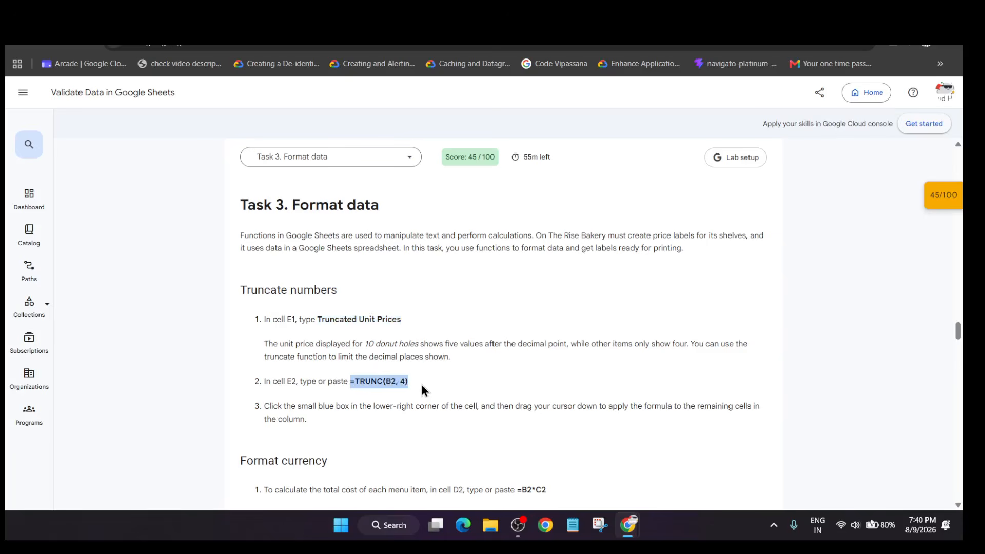
{"action": "key", "text": "alt+Tab"}
{"action": "left_click", "coordinate": [375, 223]}
{"action": "type", "text": "=TRUNC(B2, 4)"}
{"action": "left_click", "coordinate": [429, 265]}
Copy the total cost formula =B2*C2 from the lab's Format currency section into cell D2
{"action": "key", "text": "alt+Tab"}
{"action": "scroll", "coordinate": [427, 267], "scroll_direction": "down", "scroll_amount": 5}
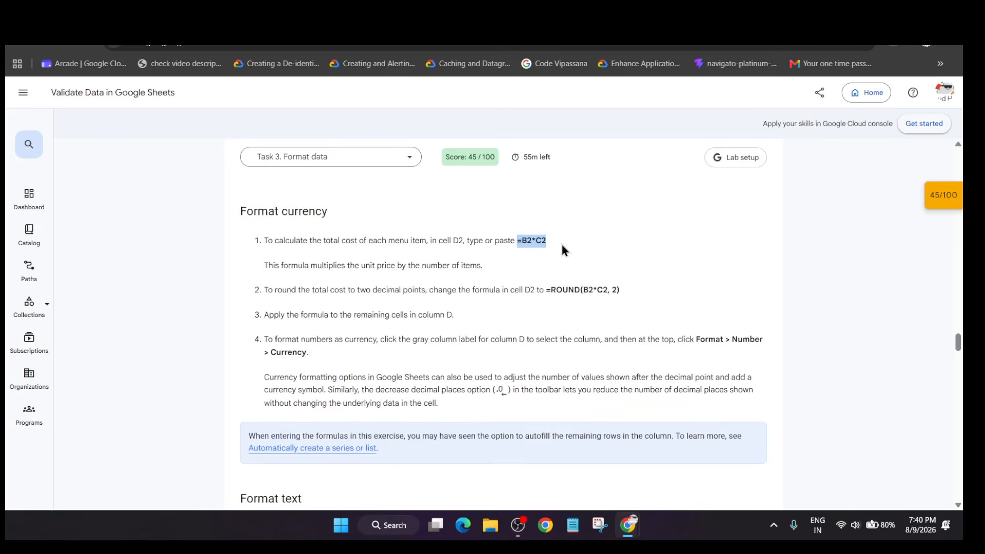
{"action": "key", "text": "alt+Tab"}
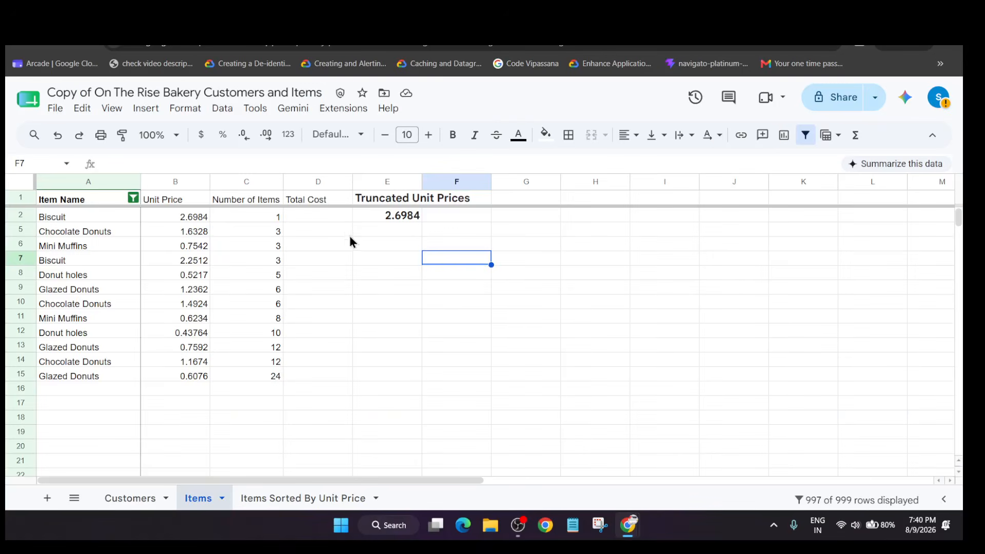
{"action": "left_click", "coordinate": [330, 217]}
{"action": "type", "text": "=B2*C2"}
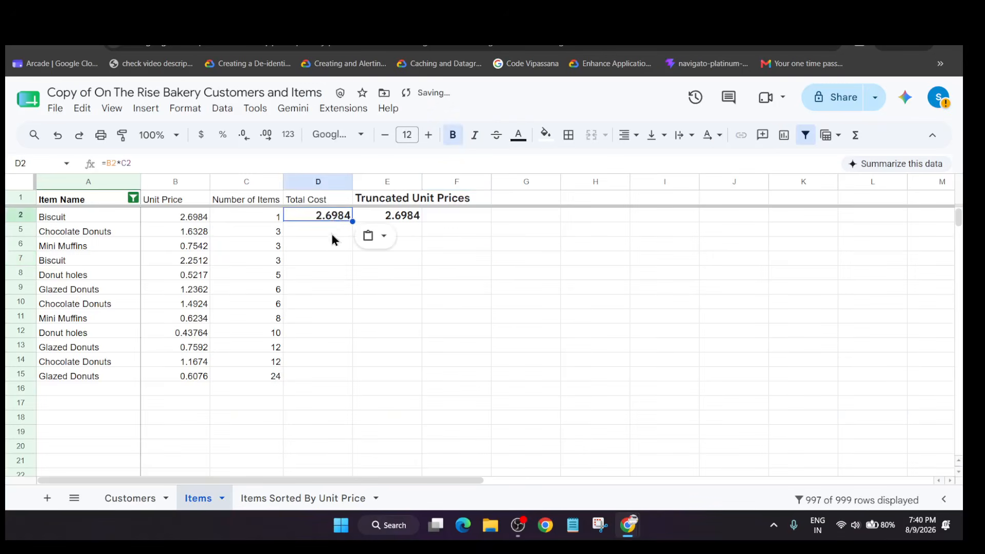
Replace the formula in D2 of the Items sheet with the lab's =ROUND(B2*C2, 2) and fill it down to D15
{"action": "key", "text": "alt+Tab"}
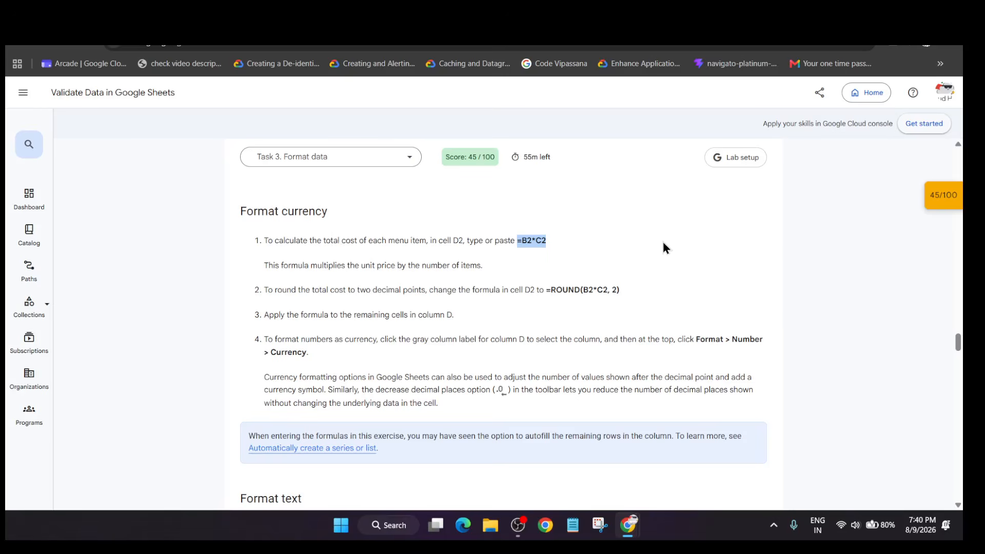
{"action": "left_click_drag", "start_coordinate": [544, 290], "coordinate": [652, 290]}
{"action": "key", "text": "ctrl+c"}
{"action": "left_click", "coordinate": [547, 290]}
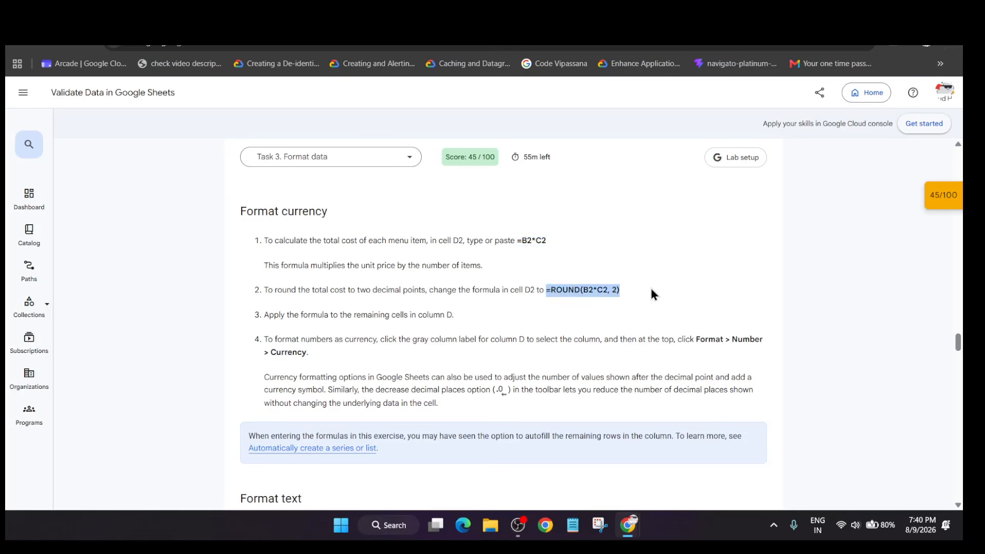
{"action": "key", "text": "alt+Tab"}
{"action": "left_click", "coordinate": [318, 214]}
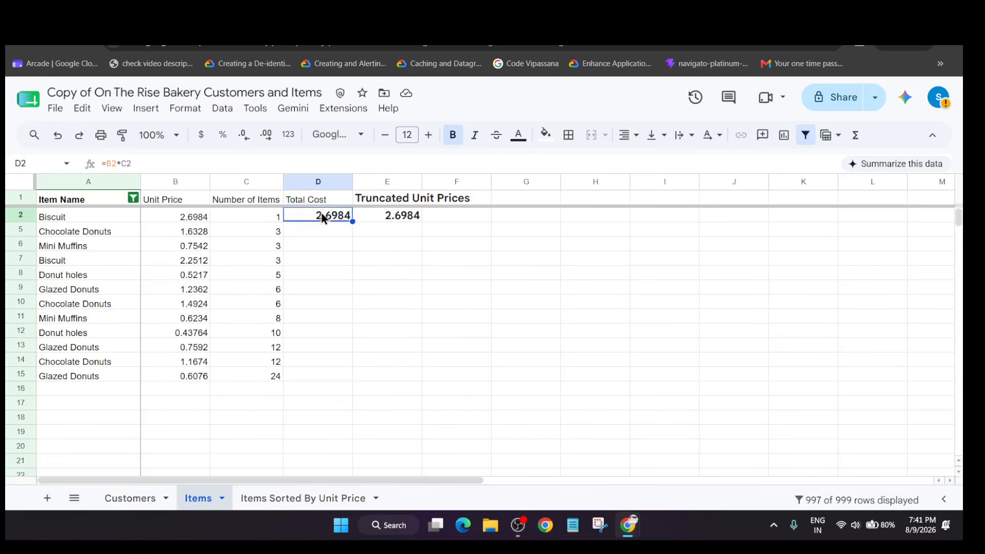
{"action": "double_click", "coordinate": [321, 216]}
{"action": "key", "text": "ctrl+a"}
{"action": "key", "text": "ctrl+v"}
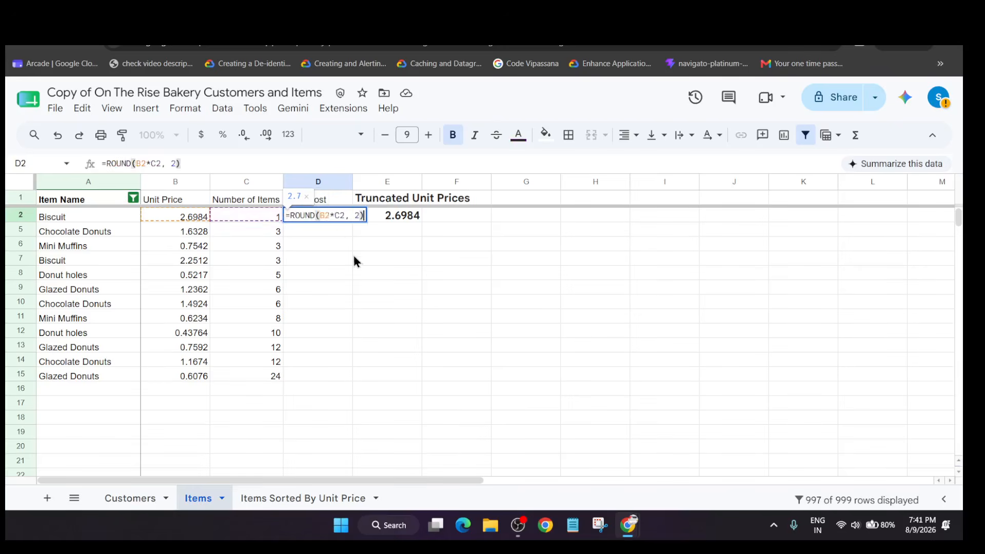
{"action": "left_click", "coordinate": [360, 261]}
{"action": "left_click_drag", "start_coordinate": [352, 222], "coordinate": [355, 381]}
Insert one new column to the left of the Unit Price column in the Items sheet, following the lab's Format text section
{"action": "key", "text": "alt+Tab"}
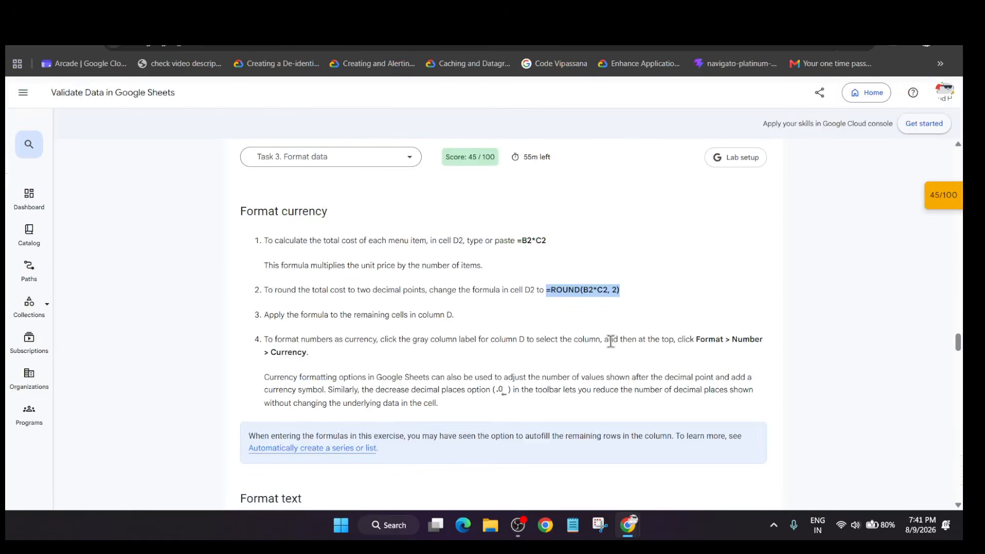
{"action": "scroll", "coordinate": [605, 347], "scroll_direction": "down", "scroll_amount": 3}
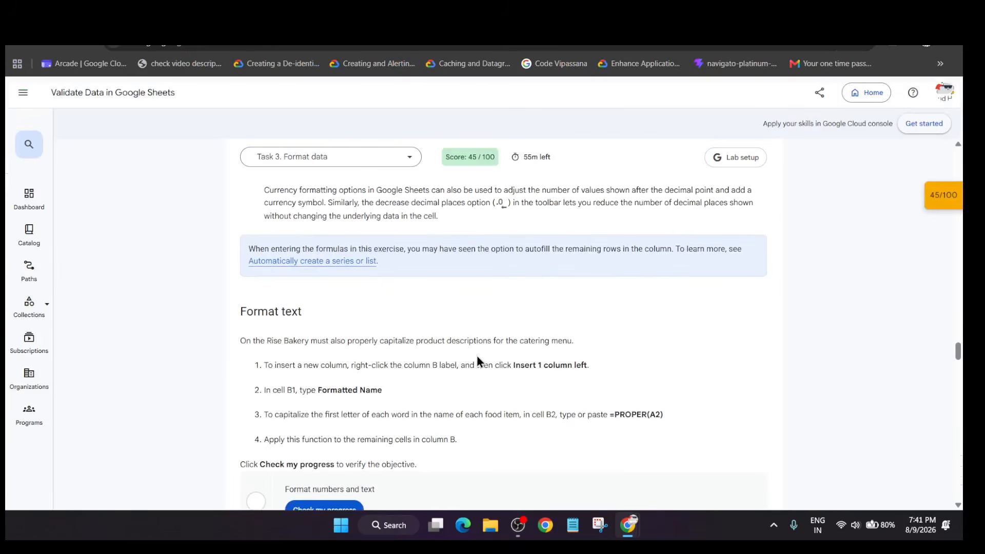
{"action": "key", "text": "alt+Tab"}
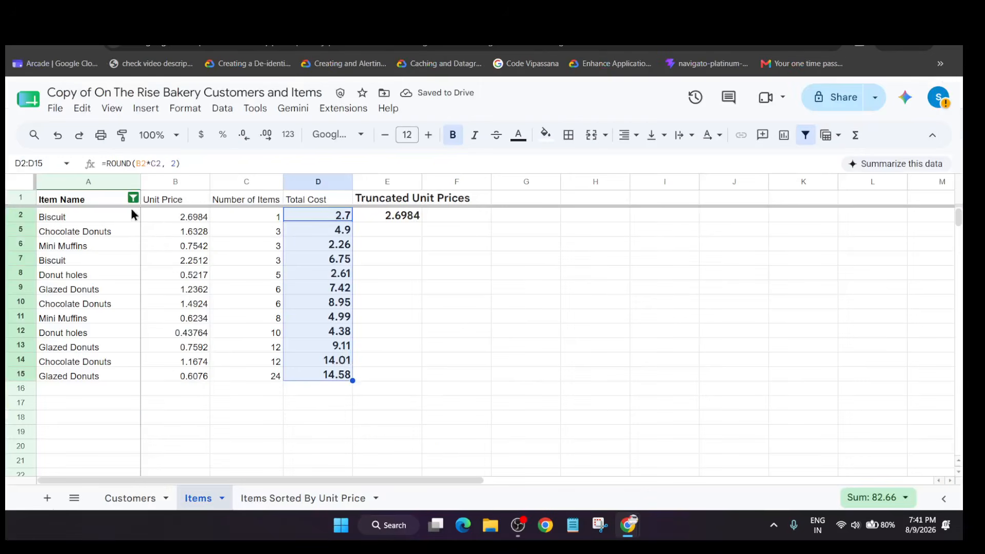
{"action": "left_click", "coordinate": [173, 182]}
{"action": "right_click", "coordinate": [173, 182]}
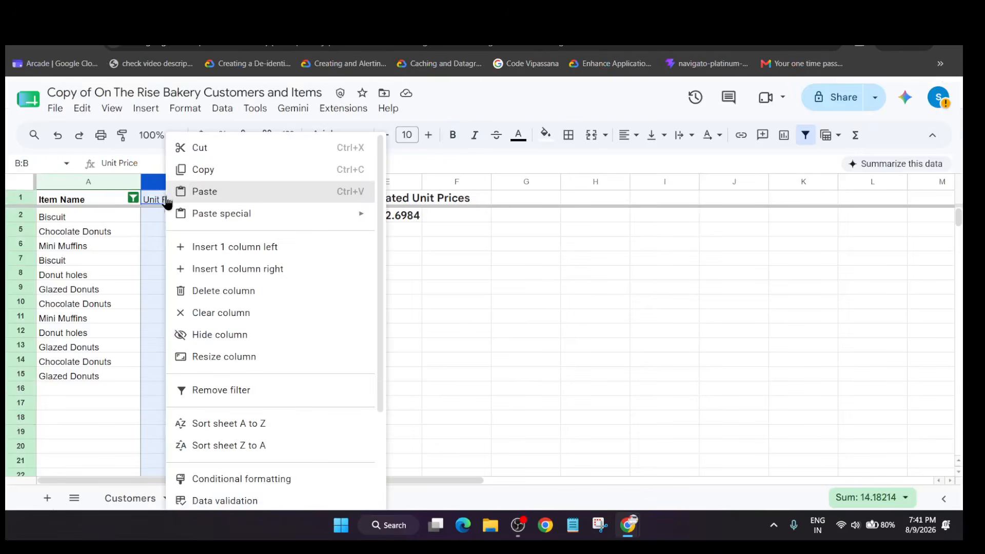
{"action": "left_click", "coordinate": [181, 254]}
Copy the heading Formatted Name from the lab instructions into cell B1 of the Items sheet
{"action": "key", "text": "alt+Tab"}
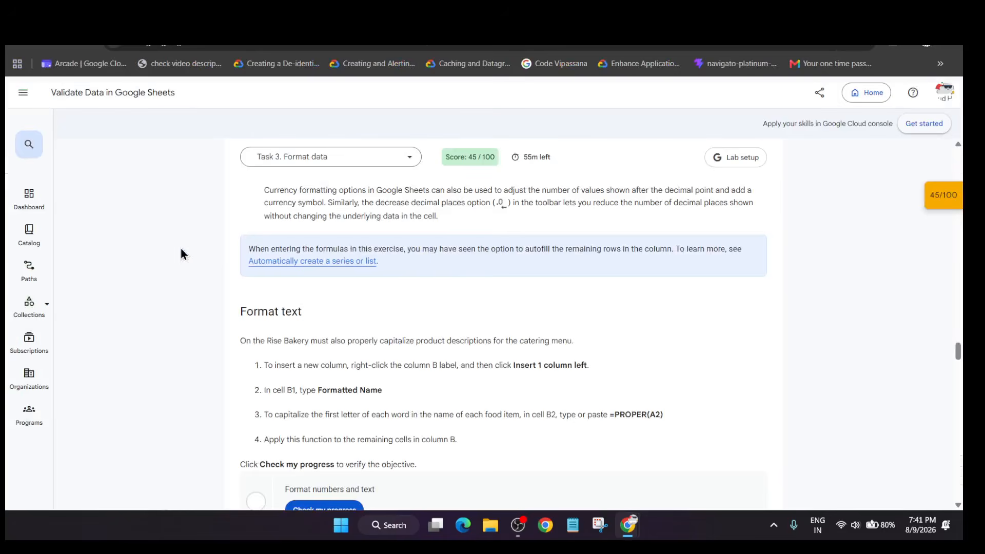
{"action": "left_click_drag", "start_coordinate": [318, 390], "coordinate": [384, 394]}
{"action": "key", "text": "ctrl+c"}
{"action": "key", "text": "alt+Tab"}
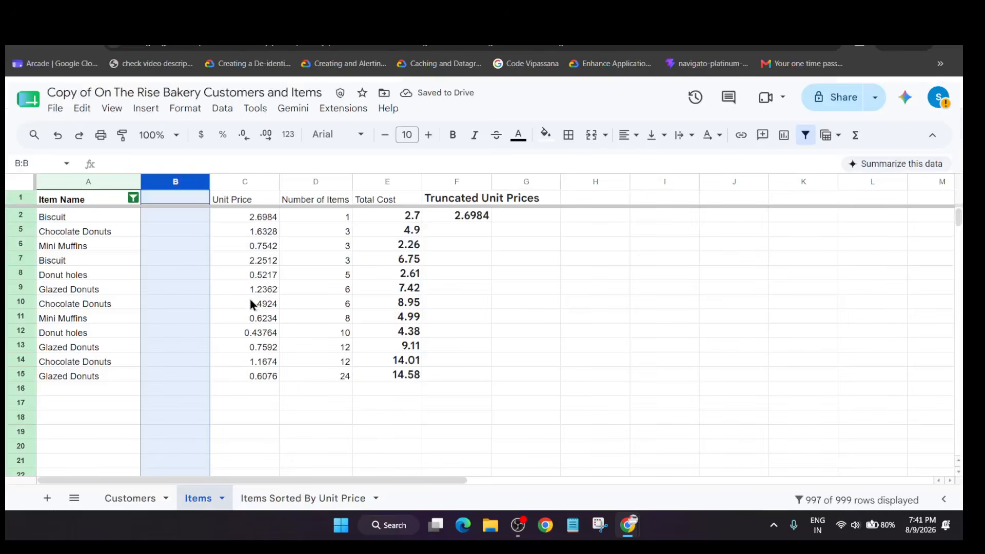
{"action": "left_click", "coordinate": [175, 200]}
{"action": "key", "text": "ctrl+v"}
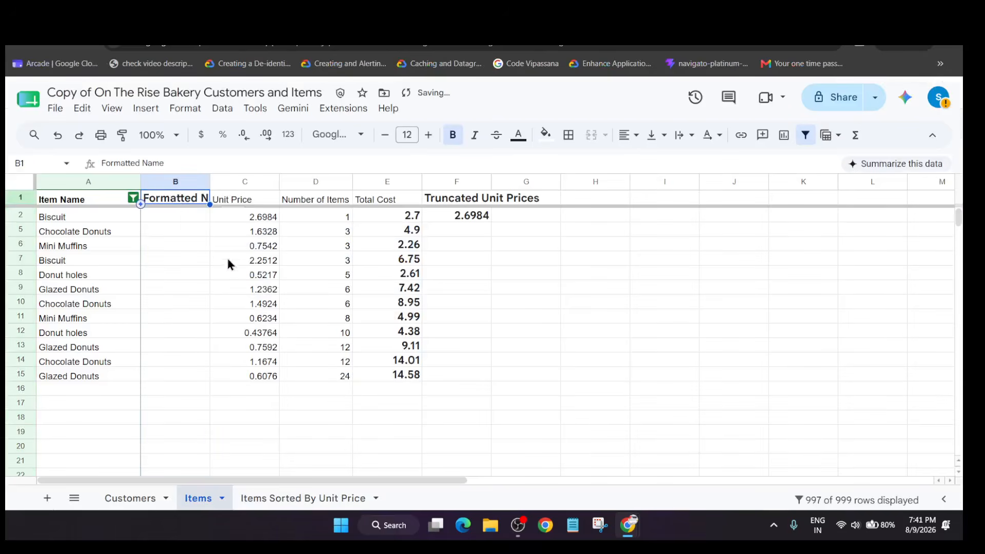
Copy the formula =PROPER(A2) from the lab into cell B2 and fill it down through row 15
{"action": "key", "text": "alt+Tab"}
{"action": "left_click_drag", "start_coordinate": [609, 414], "coordinate": [686, 421]}
{"action": "key", "text": "ctrl+c"}
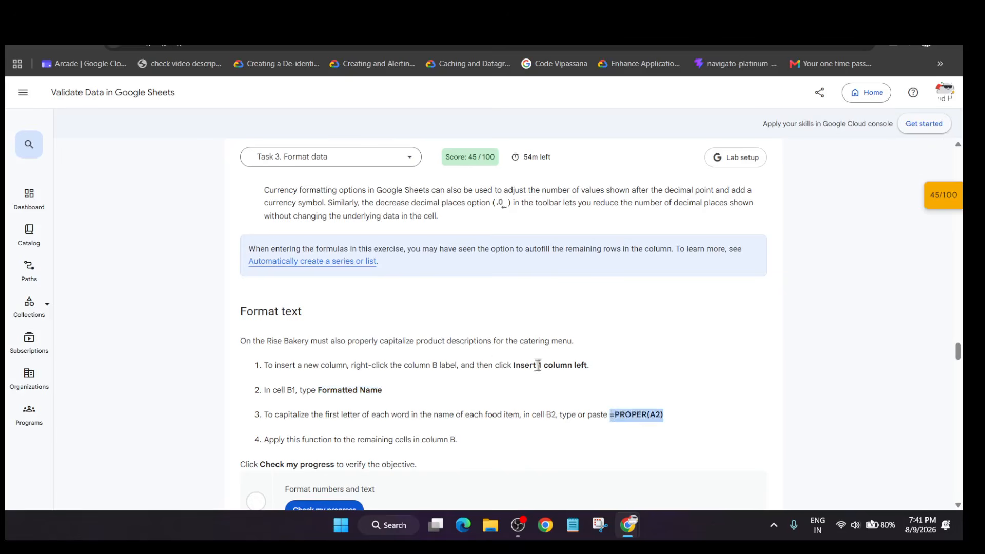
{"action": "key", "text": "alt+Tab"}
{"action": "left_click", "coordinate": [177, 215]}
{"action": "key", "text": "ctrl+v"}
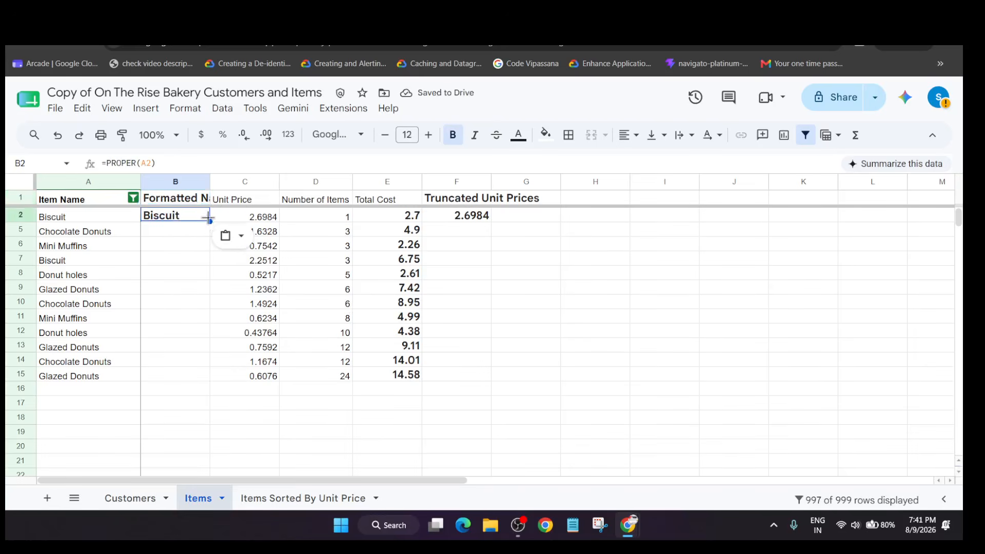
{"action": "left_click_drag", "start_coordinate": [209, 221], "coordinate": [215, 378]}
Return to the lab page and check progress on the Format numbers and text objective
{"action": "key", "text": "alt+Tab"}
{"action": "key", "text": "alt+Tab"}
{"action": "left_click", "coordinate": [713, 344]}
{"action": "key", "text": "alt+Tab"}
{"action": "scroll", "coordinate": [438, 405], "scroll_direction": "down", "scroll_amount": 4}
{"action": "left_click", "coordinate": [306, 333]}
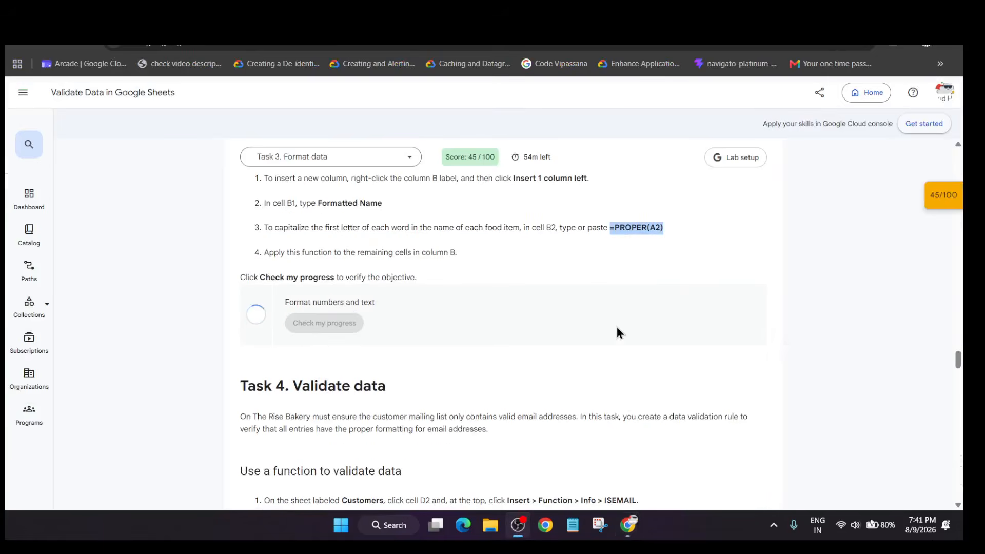
Go to the lab's Task 4 instructions and open cell D2 of the Customers sheet for editing
{"action": "scroll", "coordinate": [513, 344], "scroll_direction": "down", "scroll_amount": 3}
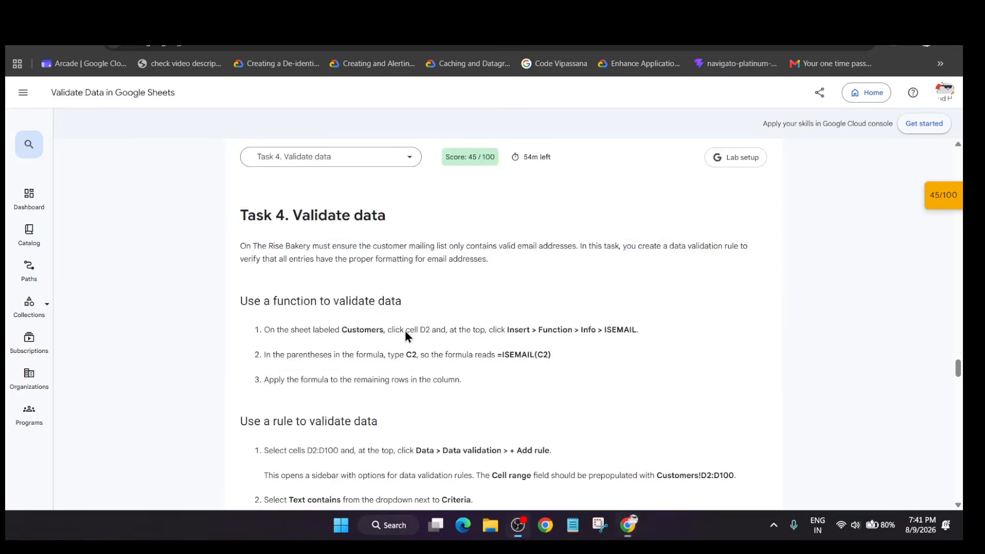
{"action": "key", "text": "alt+Tab"}
{"action": "left_click", "coordinate": [141, 500]}
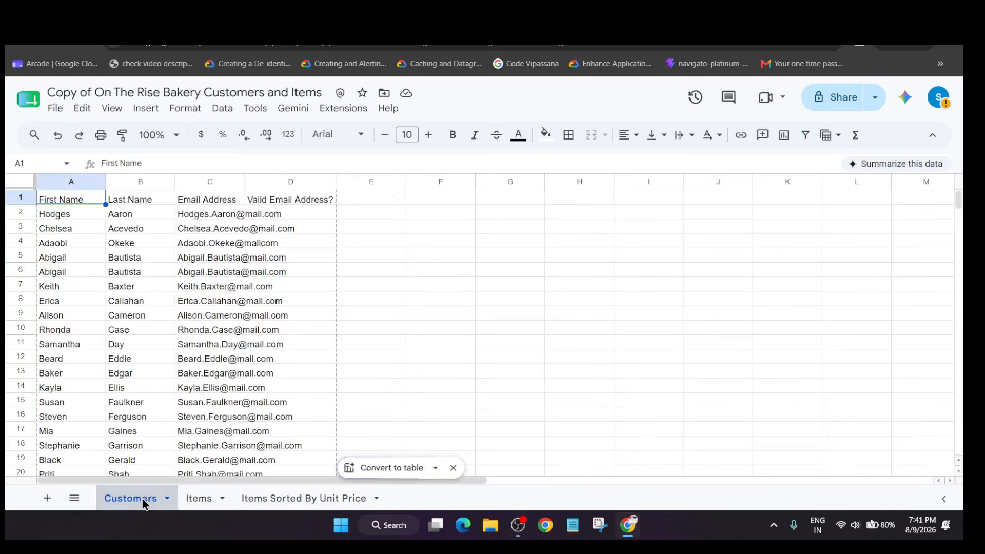
{"action": "left_click", "coordinate": [297, 181]}
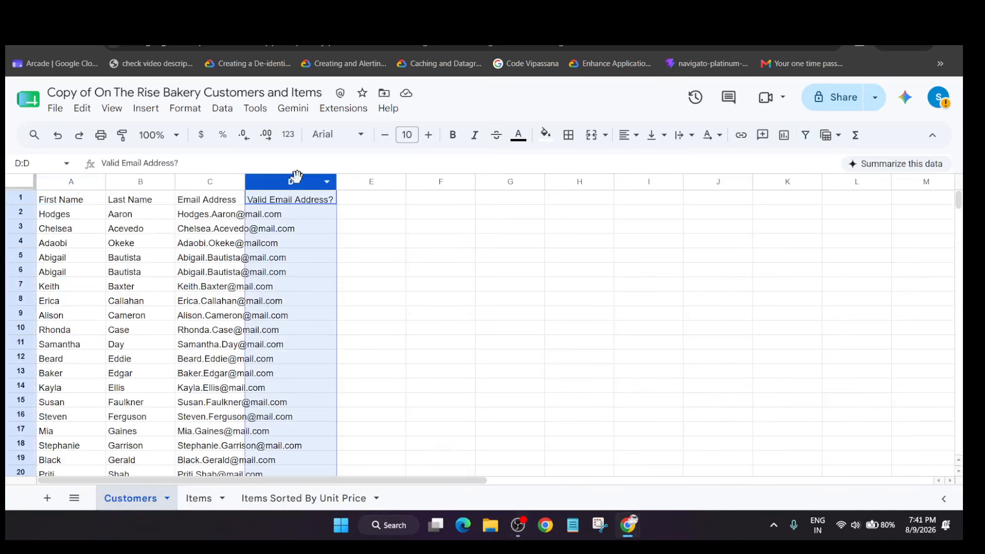
{"action": "left_click", "coordinate": [308, 209]}
{"action": "double_click", "coordinate": [308, 209]}
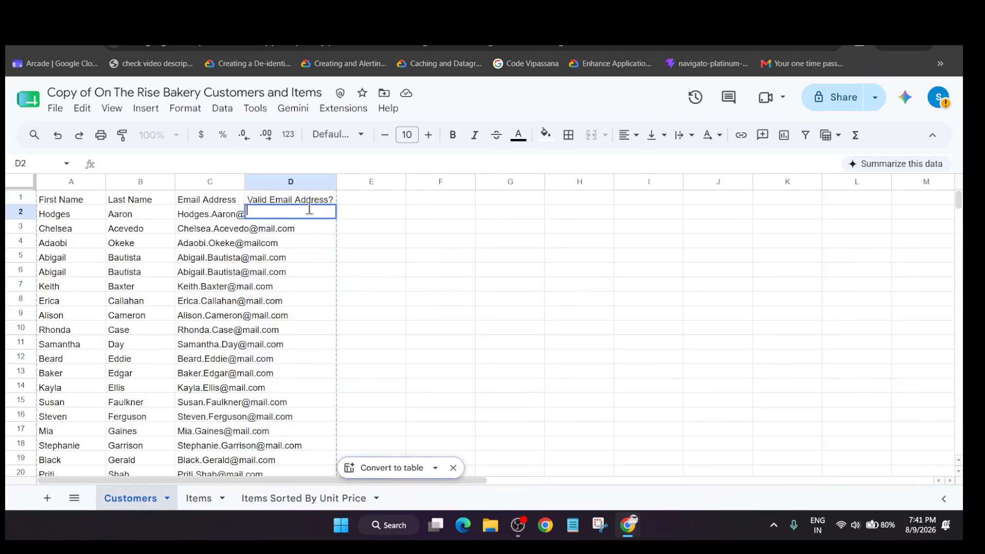
Insert the ISEMAIL function from the Info function category into cell D2 of the Customers sheet
{"action": "key", "text": "alt+Tab"}
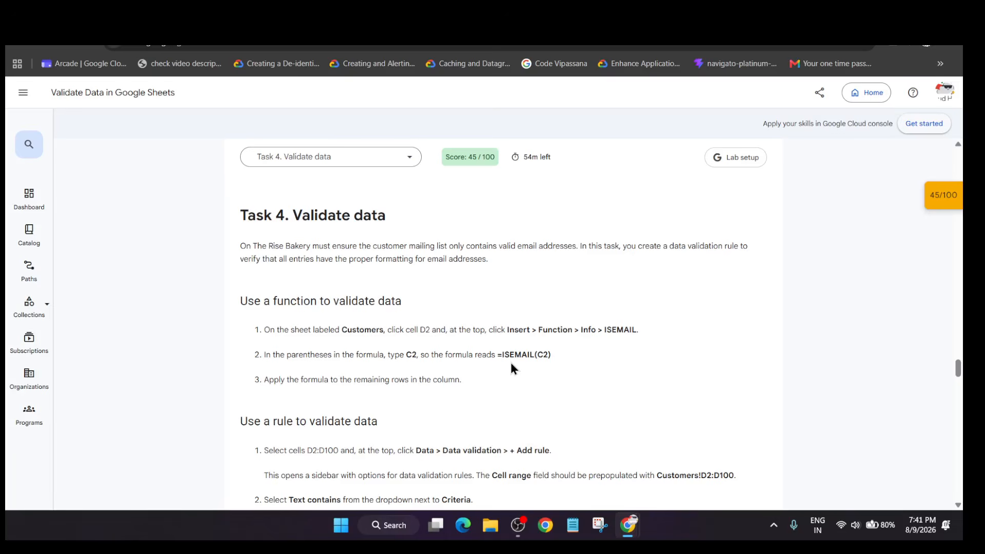
{"action": "key", "text": "alt+Tab"}
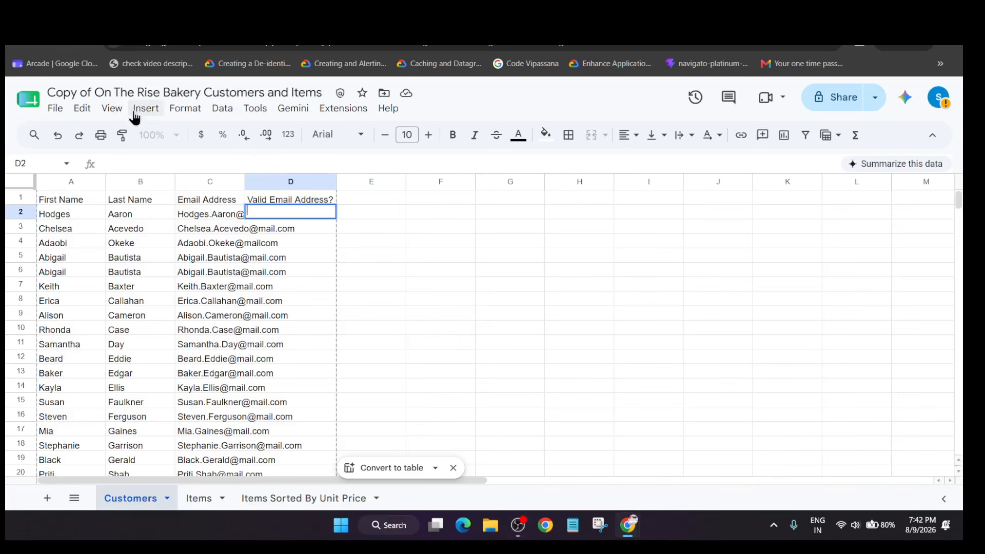
{"action": "left_click", "coordinate": [139, 108]}
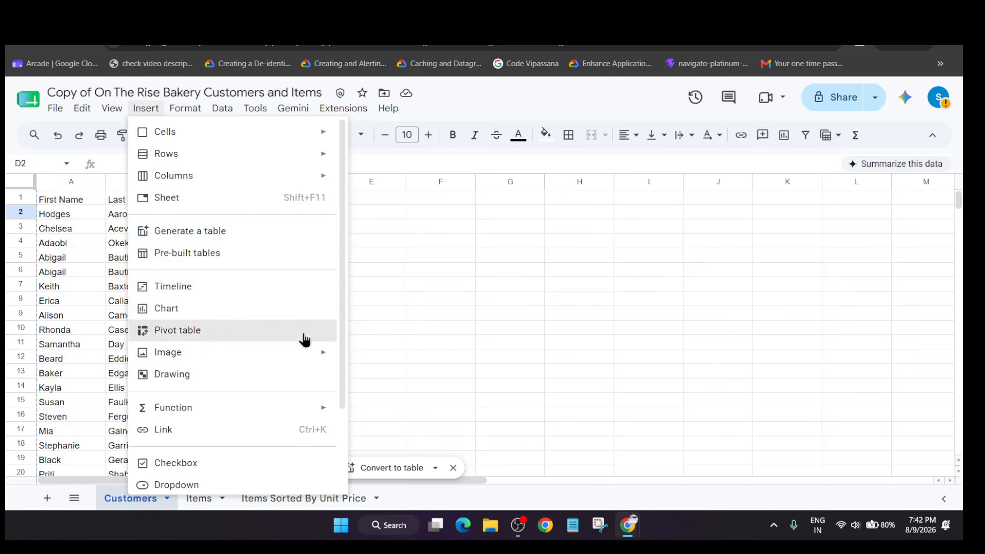
{"action": "mouse_move", "coordinate": [316, 409]}
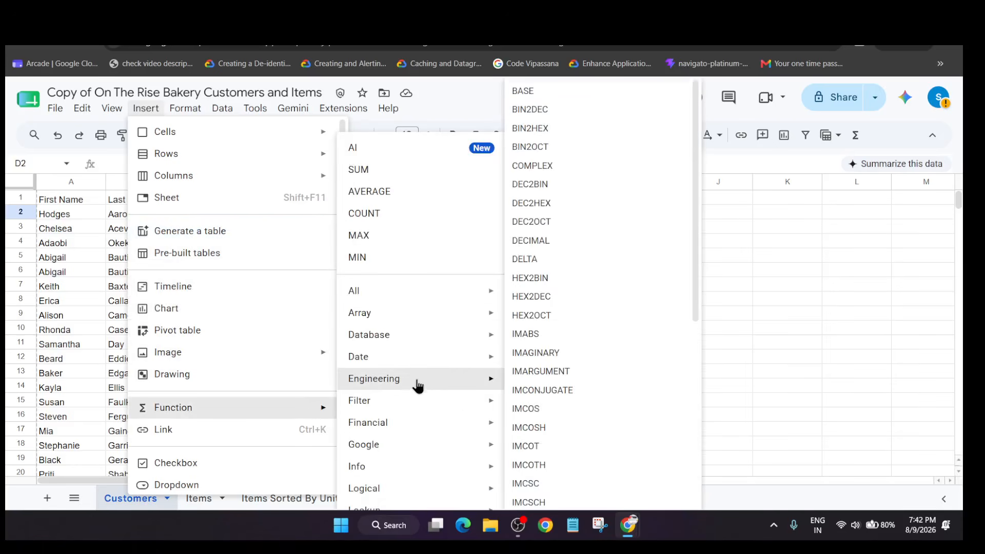
{"action": "scroll", "coordinate": [442, 413], "scroll_direction": "down", "scroll_amount": 2}
{"action": "mouse_move", "coordinate": [441, 426]}
{"action": "key", "text": "alt+Tab"}
{"action": "key", "text": "alt+Tab"}
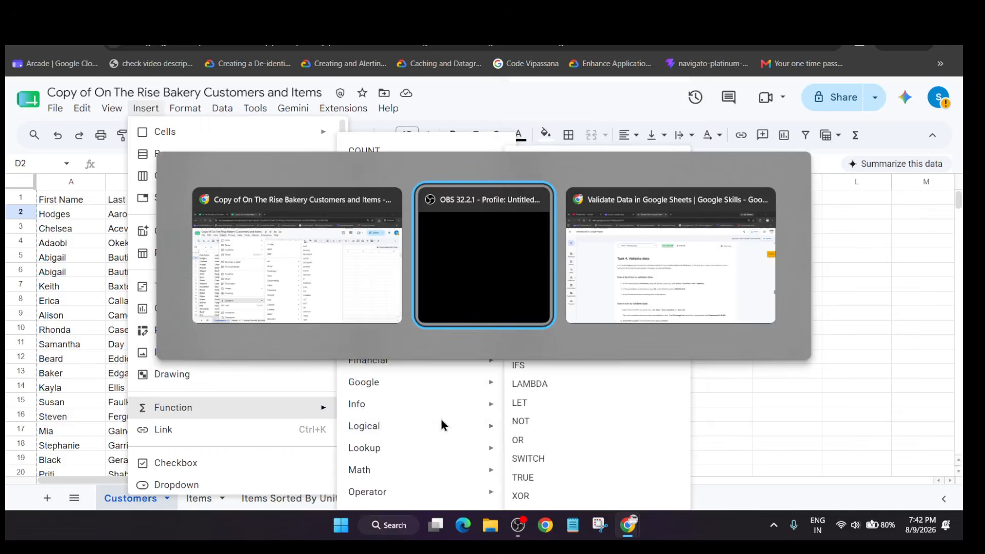
{"action": "key", "text": "alt+Tab"}
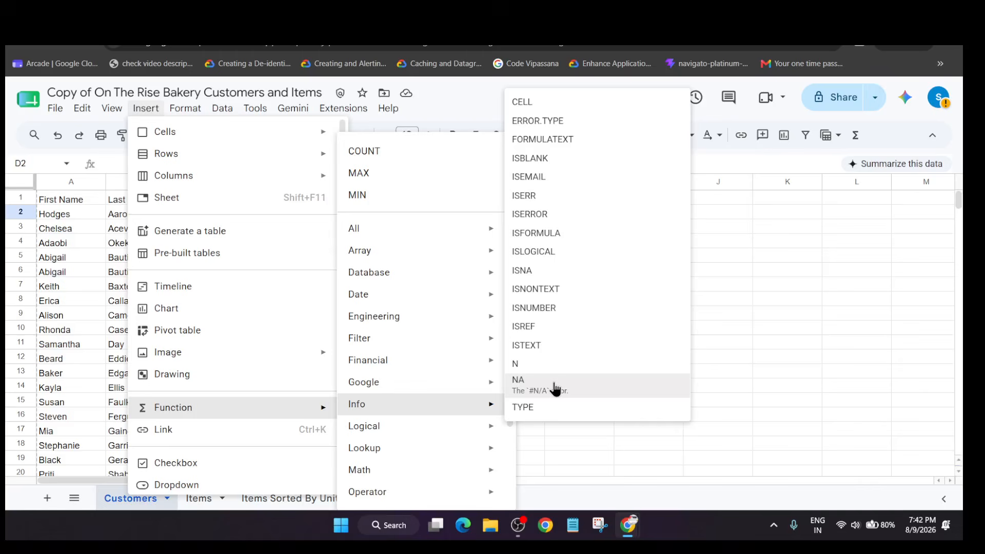
{"action": "left_click", "coordinate": [561, 180]}
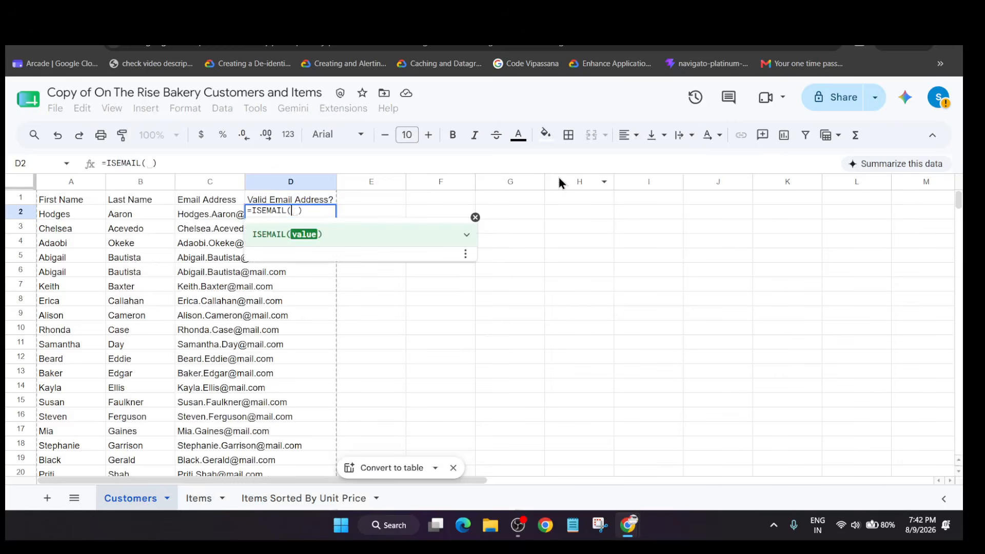
{"action": "key", "text": "alt+Tab"}
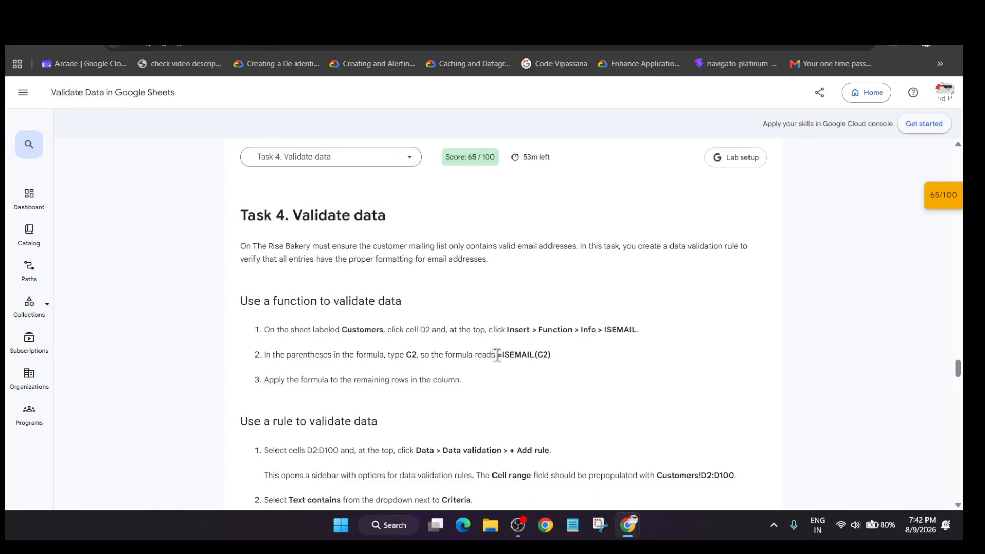
{"action": "key", "text": "alt+Tab"}
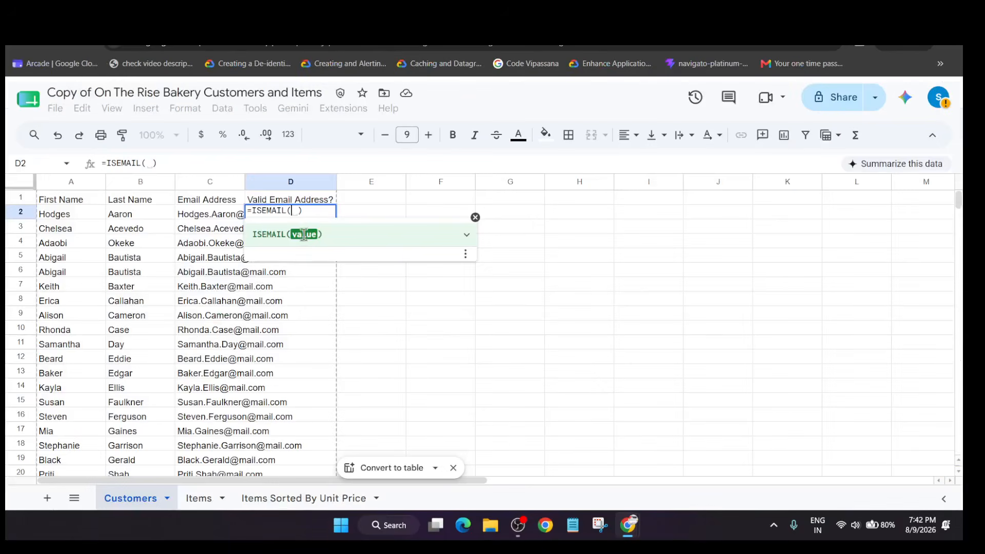
{"action": "left_click", "coordinate": [311, 250]}
{"action": "left_click", "coordinate": [536, 302]}
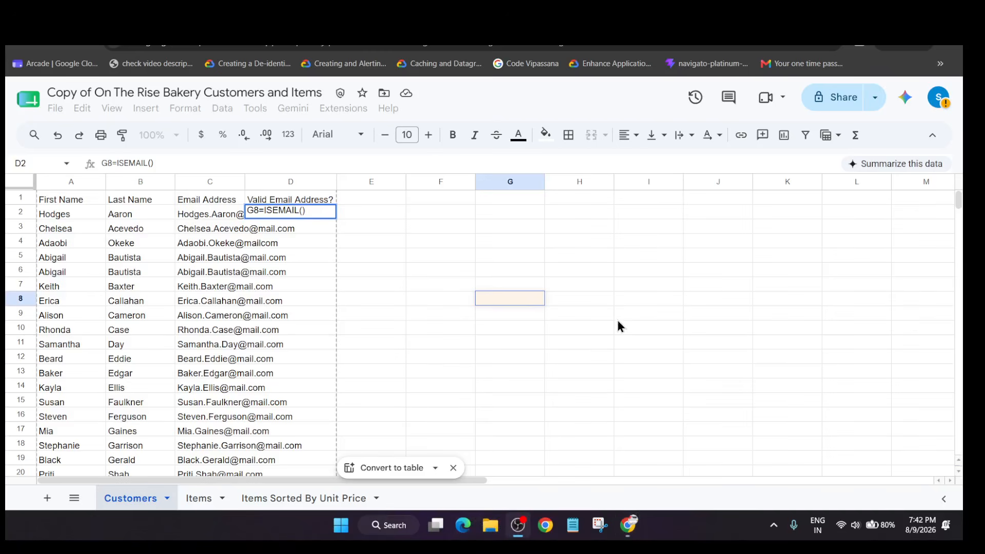
Copy the formula =ISEMAIL(C2) from the lab and replace the entire contents of cell D2 with it
{"action": "key", "text": "alt+Tab"}
{"action": "key", "text": "Tab"}
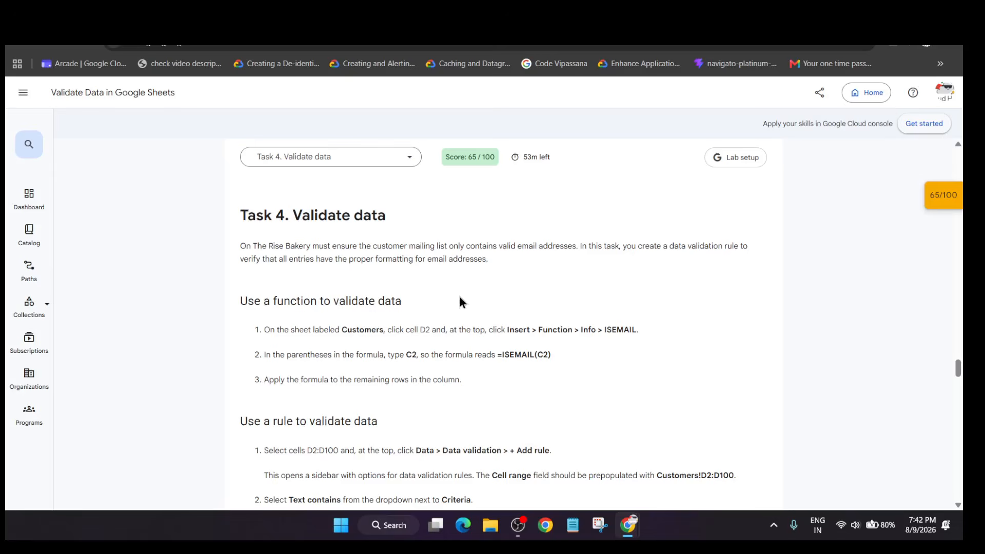
{"action": "left_click_drag", "start_coordinate": [498, 355], "coordinate": [568, 361]}
{"action": "key", "text": "ctrl+c"}
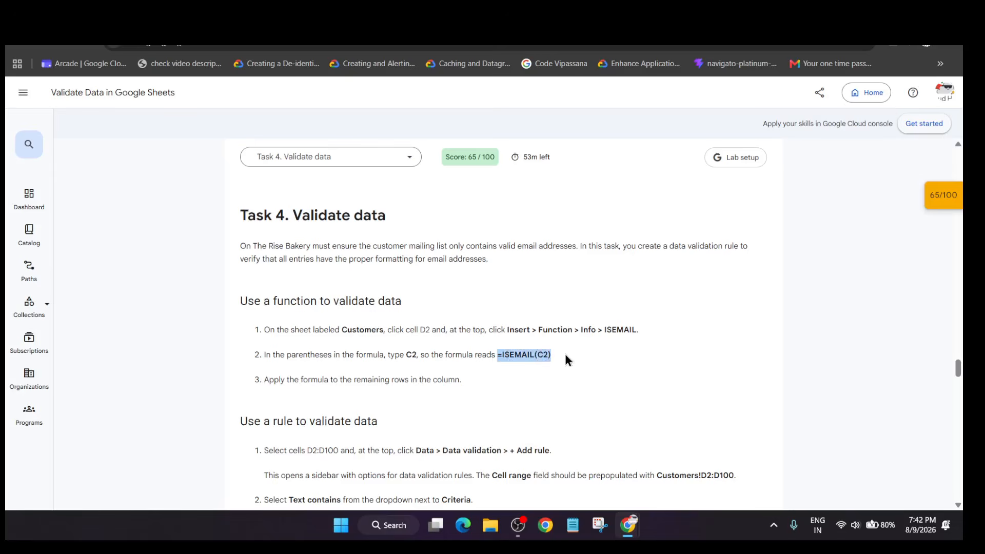
{"action": "key", "text": "alt+Tab"}
{"action": "key", "text": "ctrl+a"}
{"action": "key", "text": "ctrl+v"}
{"action": "left_click", "coordinate": [372, 237]}
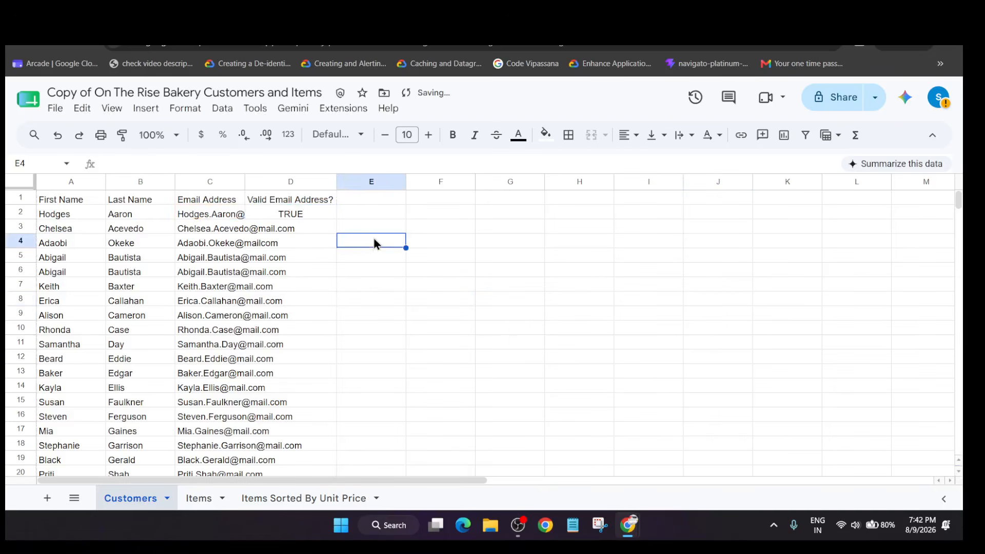
Fill the email validation formula from D2 down to D100 on the Customers sheet
{"action": "left_click", "coordinate": [327, 216]}
{"action": "left_click_drag", "start_coordinate": [336, 219], "coordinate": [290, 258]}
{"action": "left_click_drag", "start_coordinate": [316, 345], "coordinate": [316, 345]}
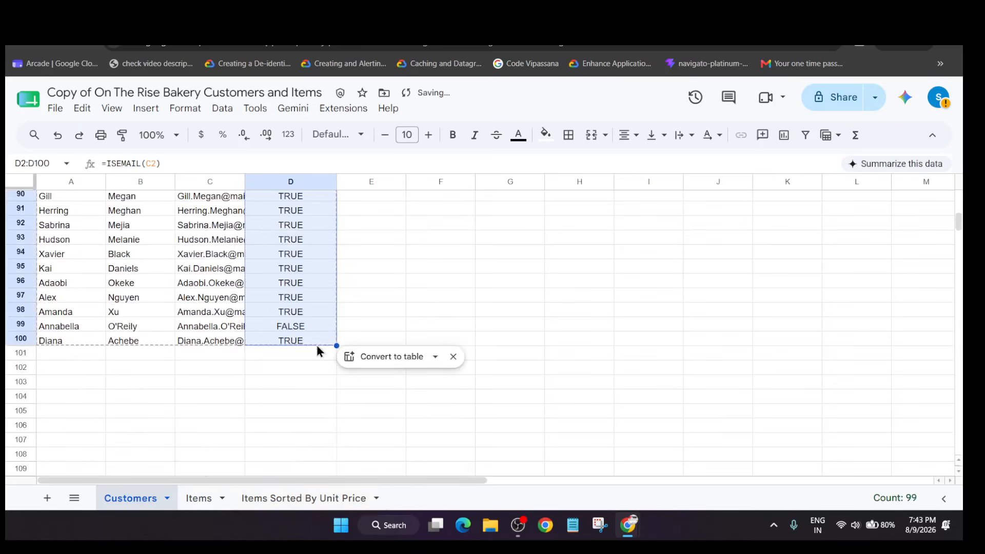
{"action": "left_click", "coordinate": [471, 272]}
{"action": "scroll", "coordinate": [460, 278], "scroll_direction": "up", "scroll_amount": 15}
{"action": "scroll", "coordinate": [452, 273], "scroll_direction": "up", "scroll_amount": 10}
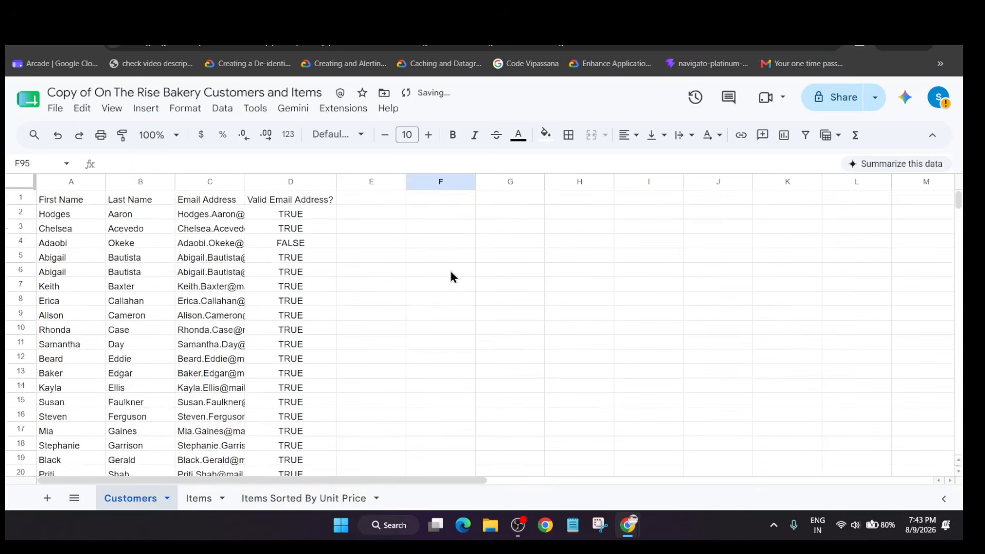
Review the lab's Task 4 instructions for using a rule to validate data, including the example of the completed rule
{"action": "key", "text": "alt+Tab"}
{"action": "scroll", "coordinate": [453, 269], "scroll_direction": "down", "scroll_amount": 3}
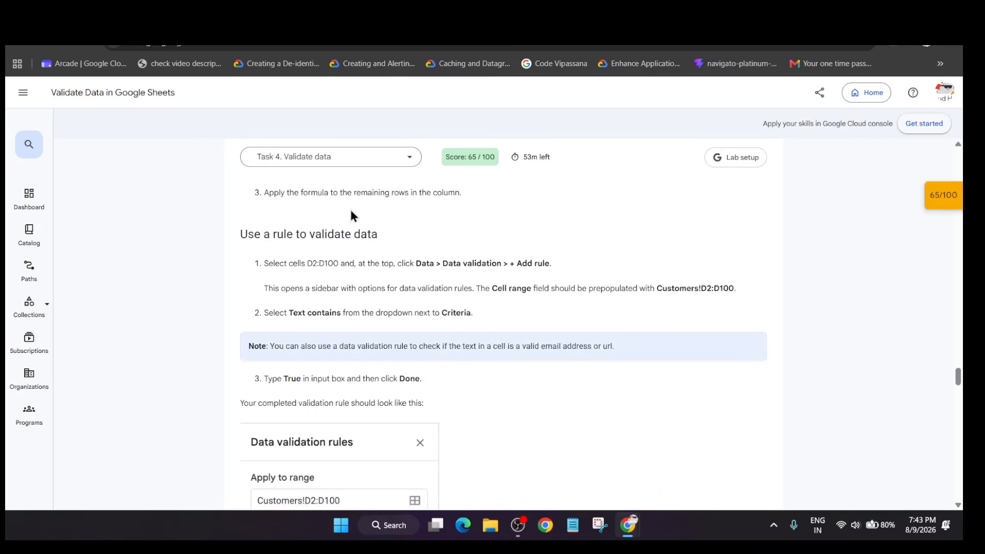
{"action": "left_click_drag", "start_coordinate": [205, 259], "coordinate": [527, 260]}
{"action": "scroll", "coordinate": [527, 262], "scroll_direction": "down", "scroll_amount": 9}
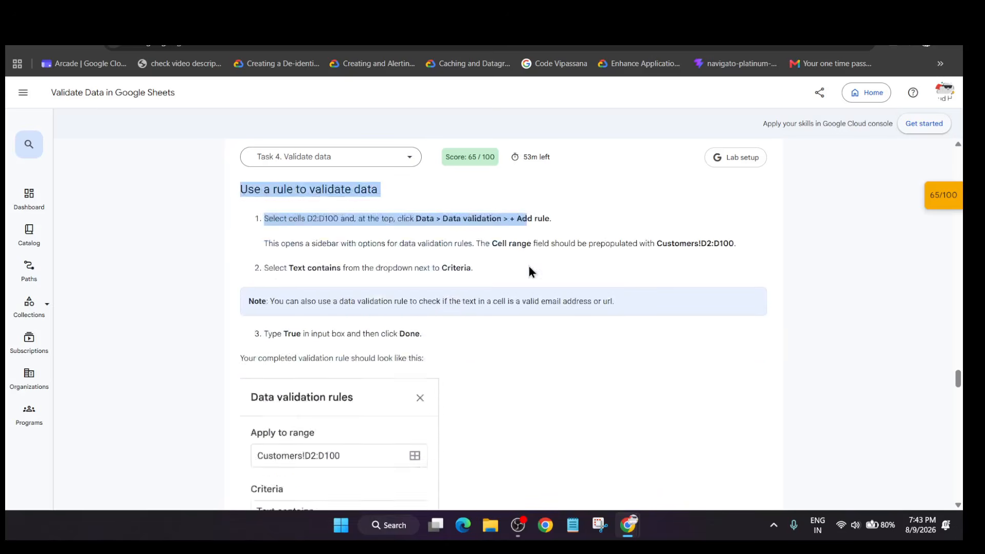
{"action": "scroll", "coordinate": [529, 272], "scroll_direction": "down", "scroll_amount": 10}
{"action": "scroll", "coordinate": [527, 271], "scroll_direction": "up", "scroll_amount": 4}
{"action": "scroll", "coordinate": [525, 266], "scroll_direction": "up", "scroll_amount": 15}
{"action": "scroll", "coordinate": [524, 260], "scroll_direction": "down", "scroll_amount": 8}
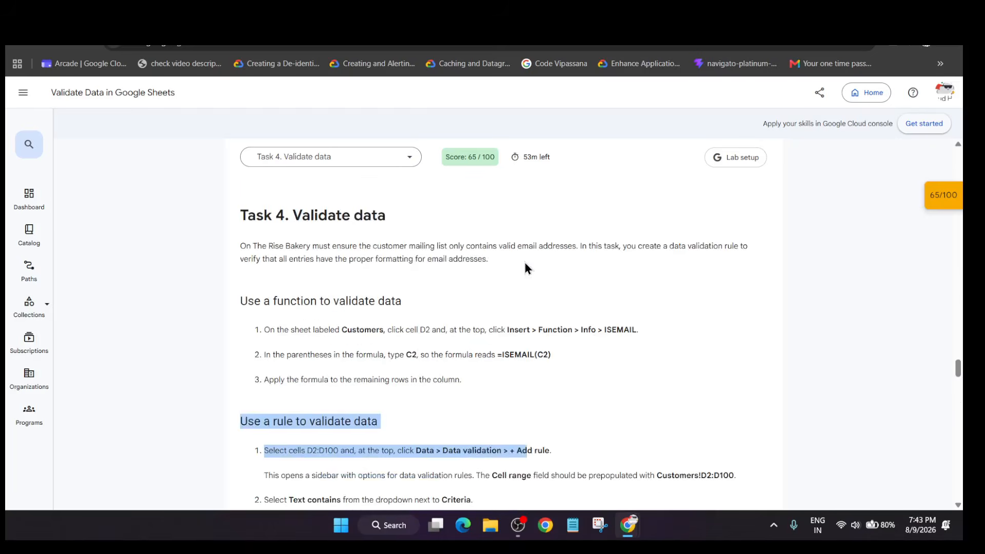
{"action": "scroll", "coordinate": [524, 261], "scroll_direction": "down", "scroll_amount": 1}
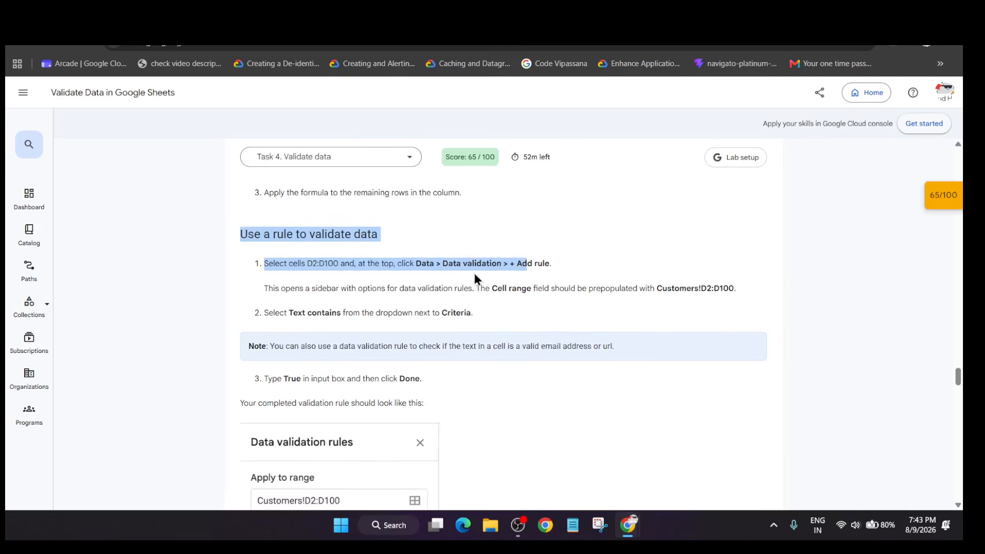
{"action": "left_click", "coordinate": [457, 288]}
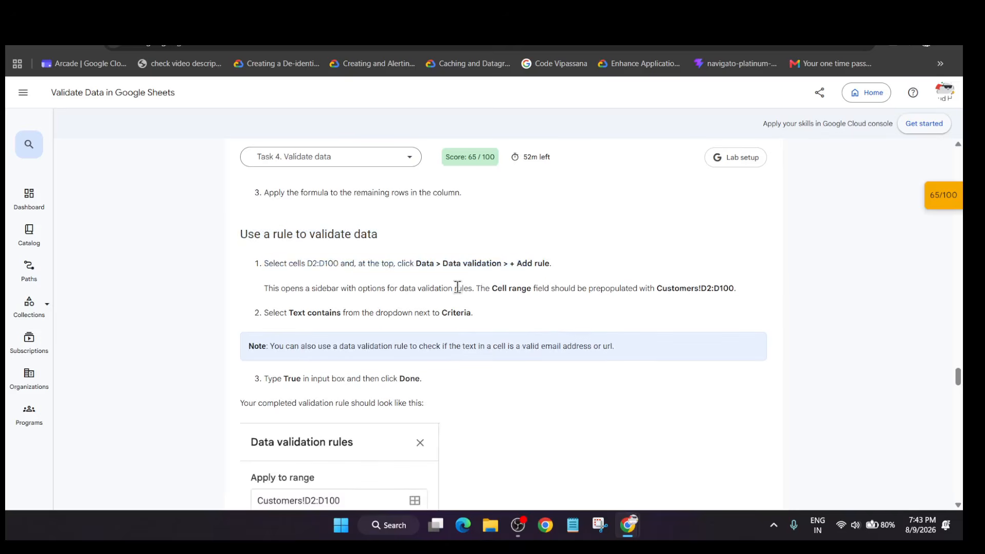
Copy the range D2:D100 from the lab and add a data validation rule in the spreadsheet that applies to it
{"action": "left_click_drag", "start_coordinate": [307, 263], "coordinate": [352, 264]}
{"action": "left_click", "coordinate": [308, 263]}
{"action": "key", "text": "alt+Tab"}
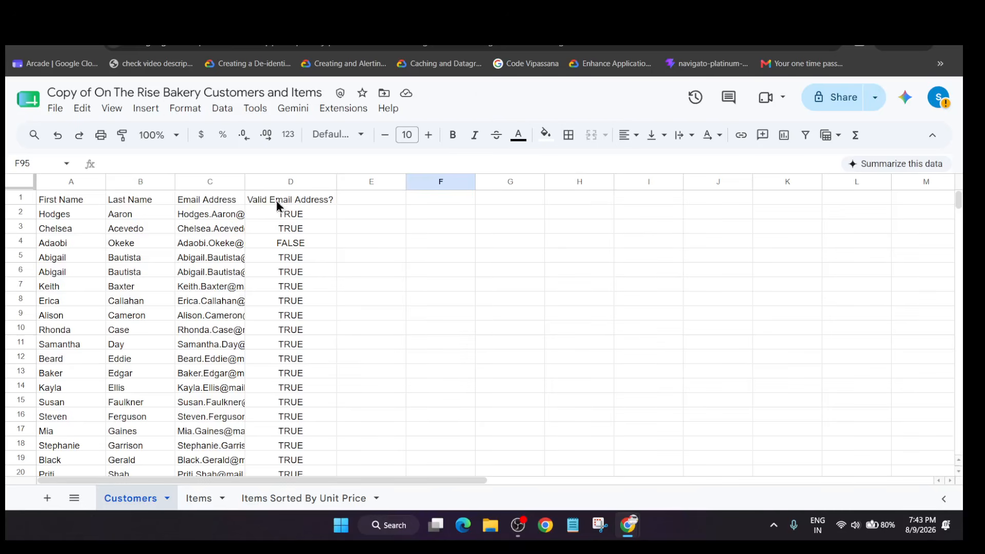
{"action": "left_click", "coordinate": [222, 109]}
{"action": "scroll", "coordinate": [274, 400], "scroll_direction": "down", "scroll_amount": 2}
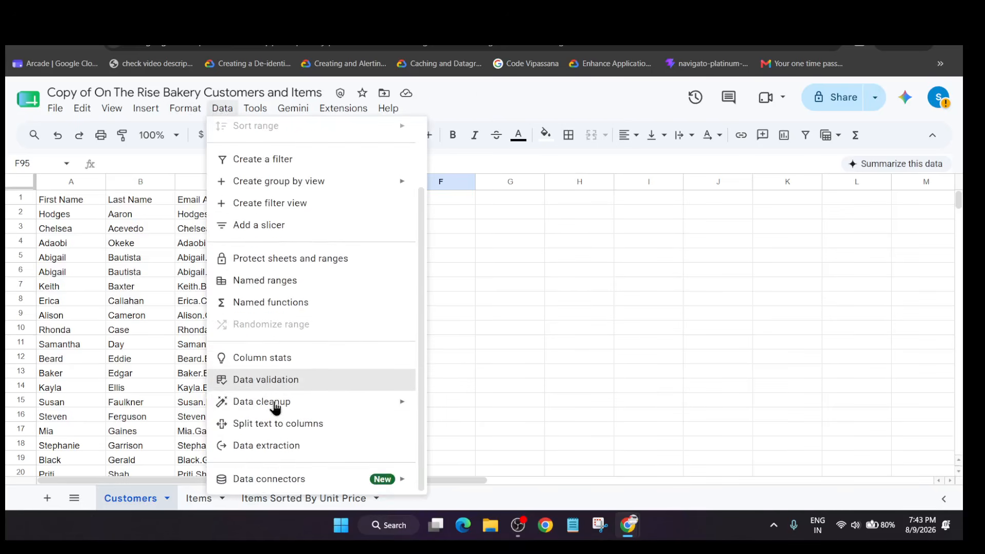
{"action": "left_click", "coordinate": [267, 382]}
{"action": "left_click", "coordinate": [897, 188]}
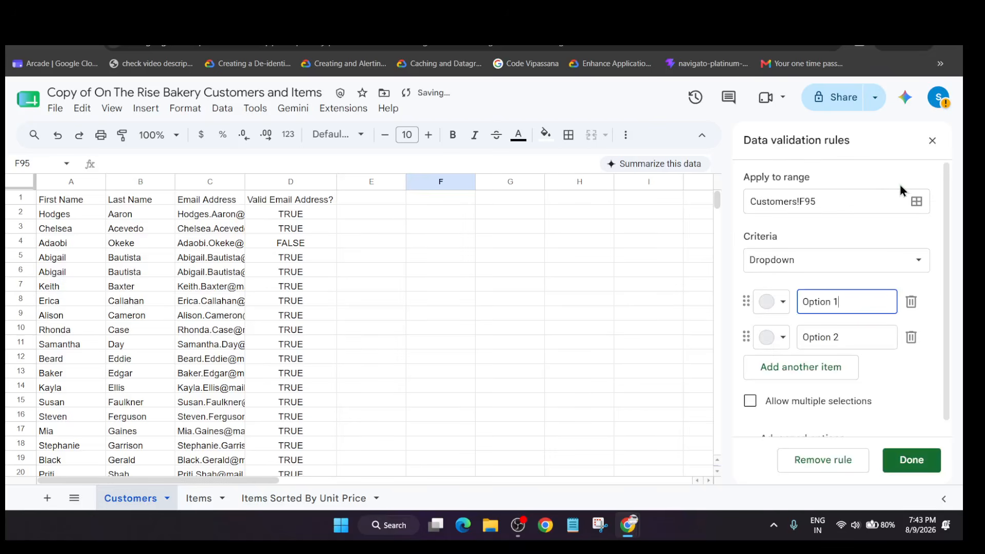
{"action": "left_click", "coordinate": [836, 202]}
{"action": "key", "text": "ctrl+a"}
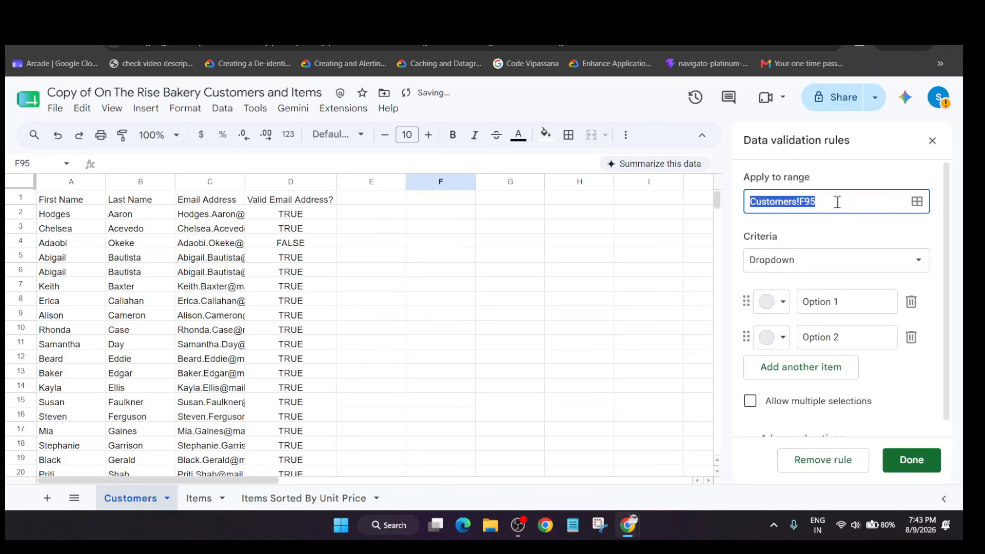
{"action": "type", "text": "D2:D100"}
{"action": "left_click", "coordinate": [843, 231]}
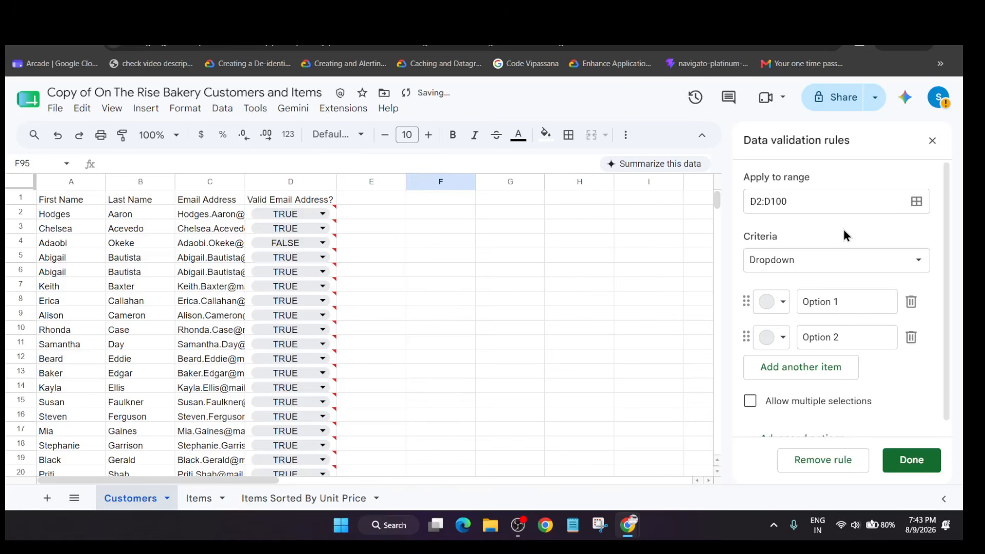
Compare the rule's range with the lab's example and enter it as Customers!D2:D100
{"action": "key", "text": "alt+Tab"}
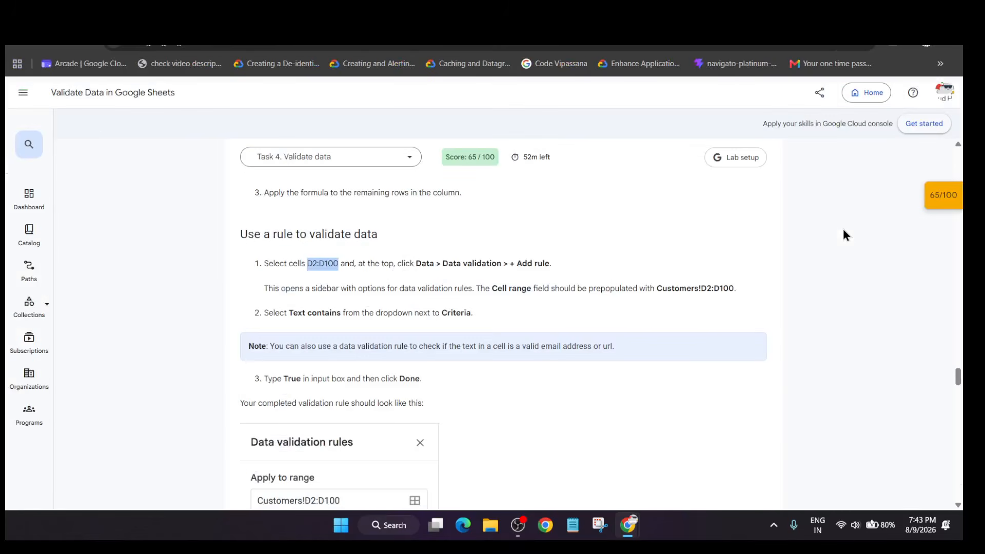
{"action": "scroll", "coordinate": [564, 312], "scroll_direction": "down", "scroll_amount": 3}
{"action": "key", "text": "alt+Tab"}
{"action": "left_click", "coordinate": [789, 209]}
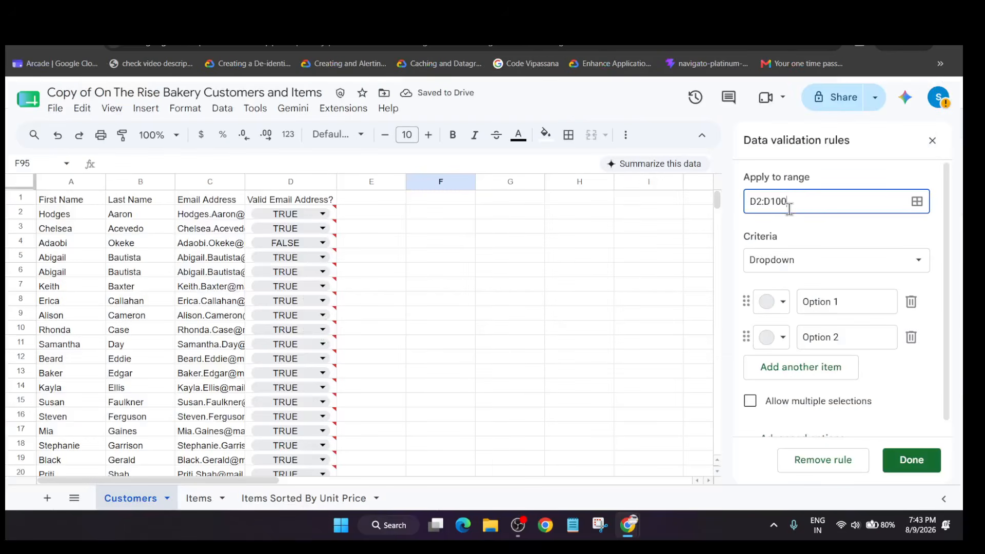
{"action": "left_click", "coordinate": [823, 196]}
{"action": "key", "text": "alt+Tab"}
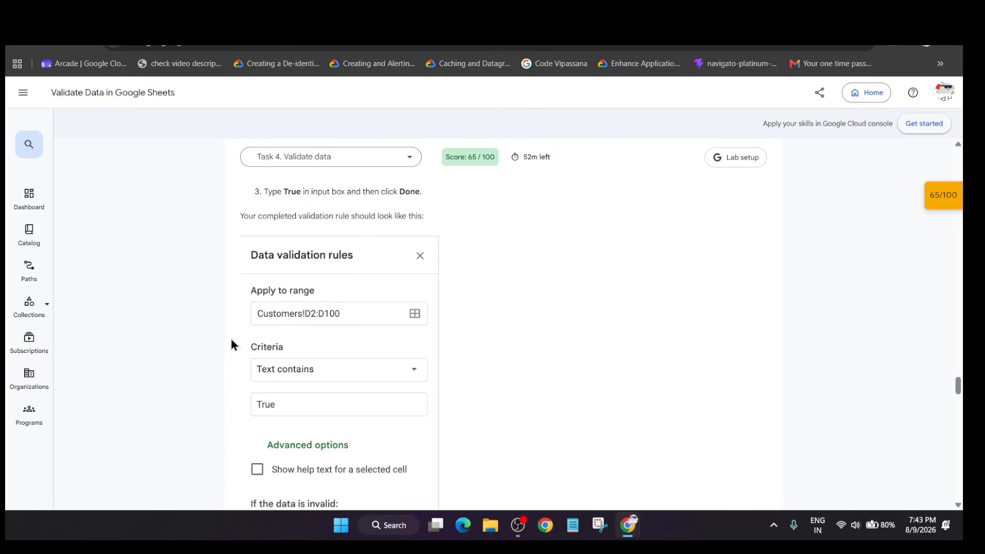
{"action": "key", "text": "alt+Tab"}
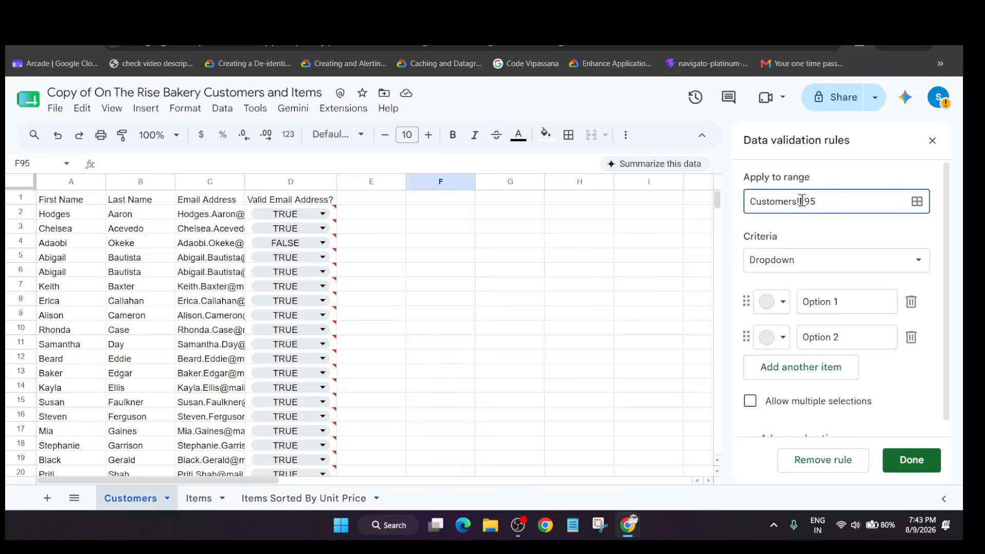
{"action": "left_click_drag", "start_coordinate": [800, 201], "coordinate": [829, 202]}
{"action": "type", "text": "D2:D100"}
Check the lab's example rule and set the data validation criteria to Text contains
{"action": "key", "text": "alt+Tab"}
{"action": "scroll", "coordinate": [346, 326], "scroll_direction": "down", "scroll_amount": 2}
{"action": "scroll", "coordinate": [341, 336], "scroll_direction": "up", "scroll_amount": 2}
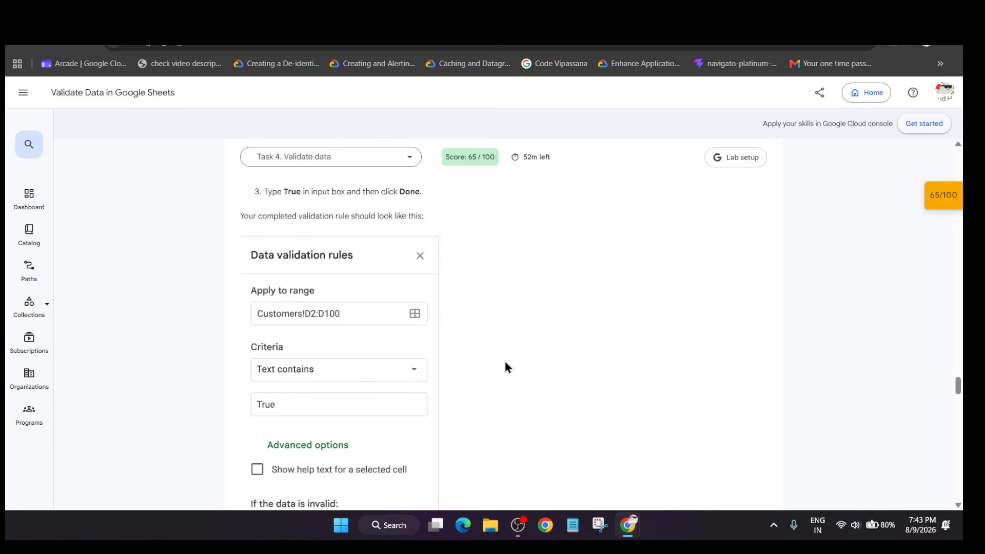
{"action": "key", "text": "alt+Tab"}
{"action": "left_click", "coordinate": [828, 263]}
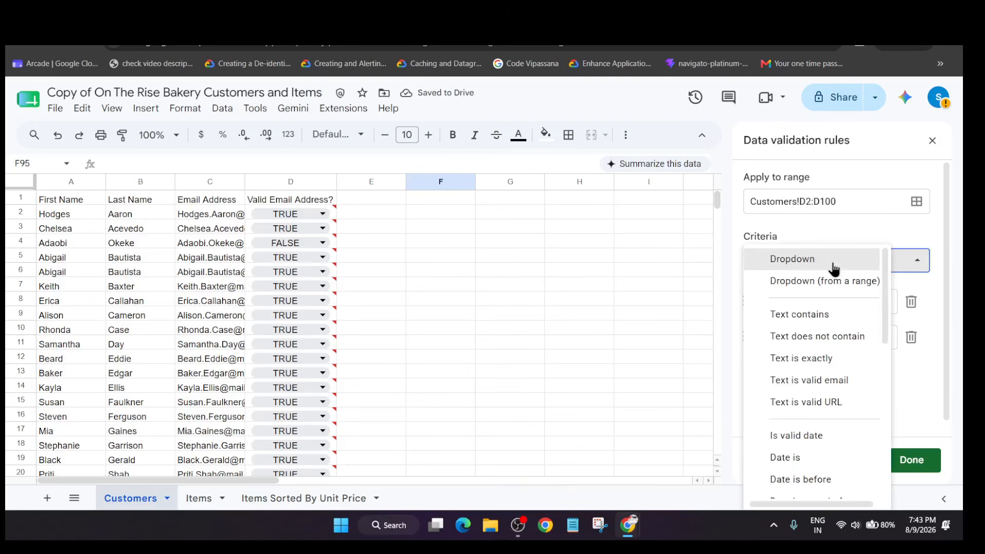
{"action": "left_click", "coordinate": [823, 315]}
{"action": "left_click", "coordinate": [818, 301]}
Look up the required text in the lab, enter True as the criteria value and save the validation rule
{"action": "key", "text": "alt+Tab"}
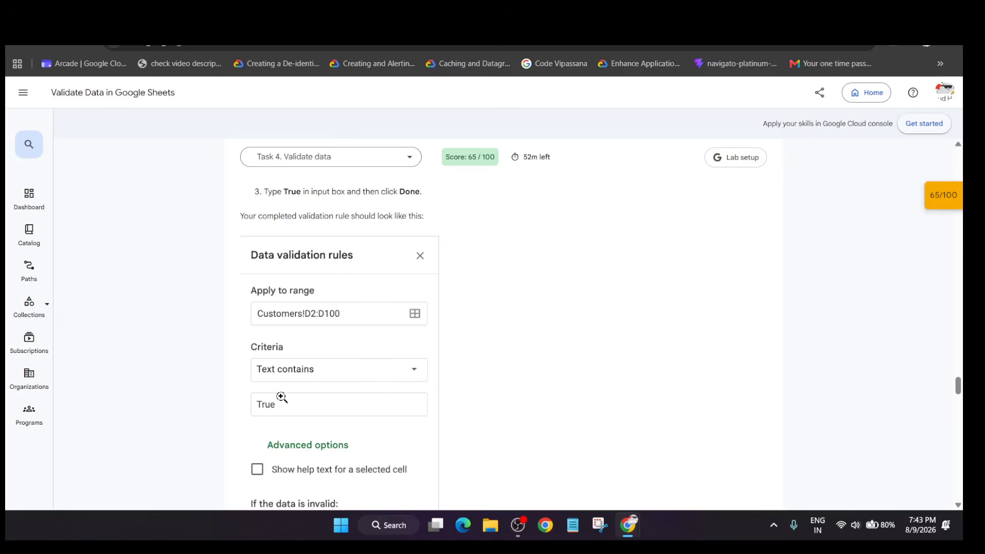
{"action": "scroll", "coordinate": [359, 402], "scroll_direction": "up", "scroll_amount": 3}
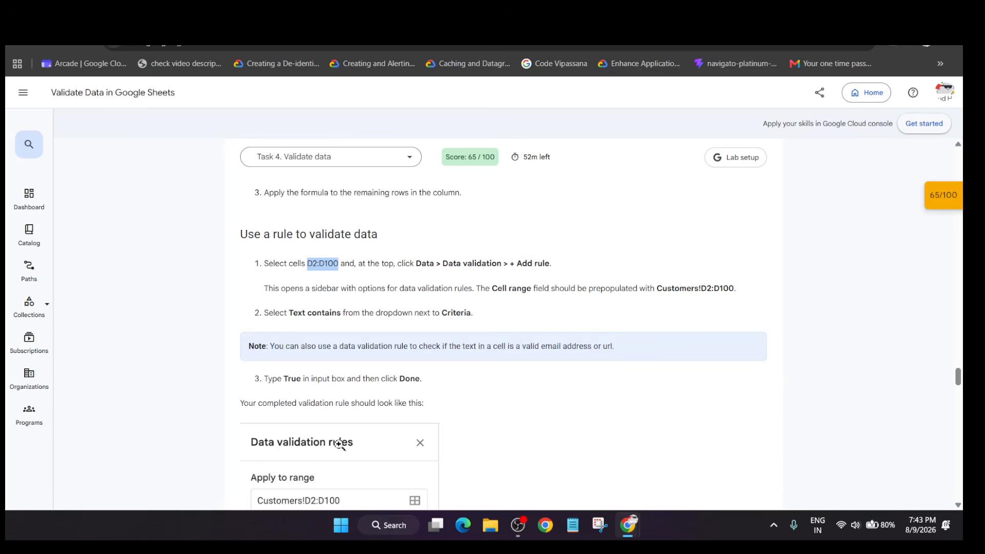
{"action": "left_click_drag", "start_coordinate": [285, 379], "coordinate": [297, 381]}
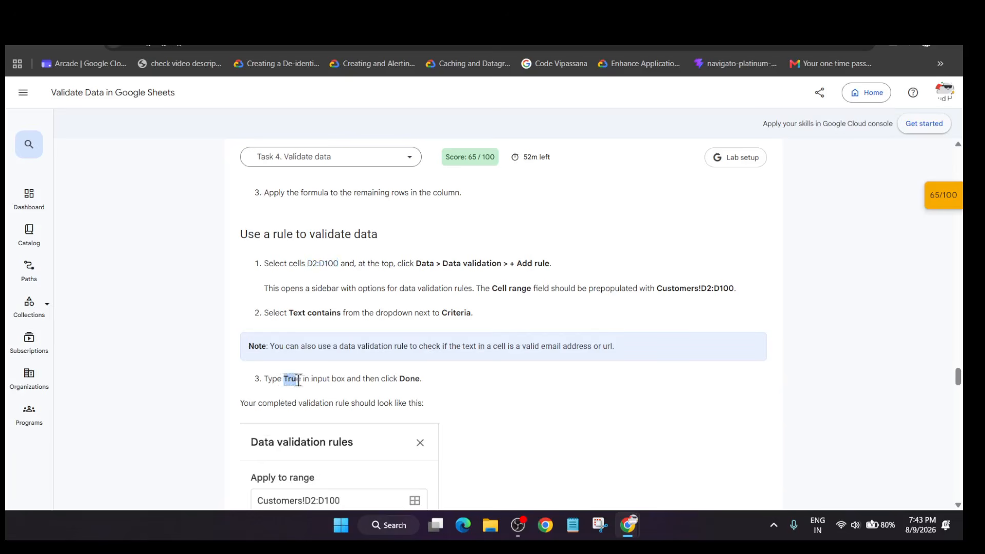
{"action": "key", "text": "alt+Tab"}
{"action": "type", "text": "True"}
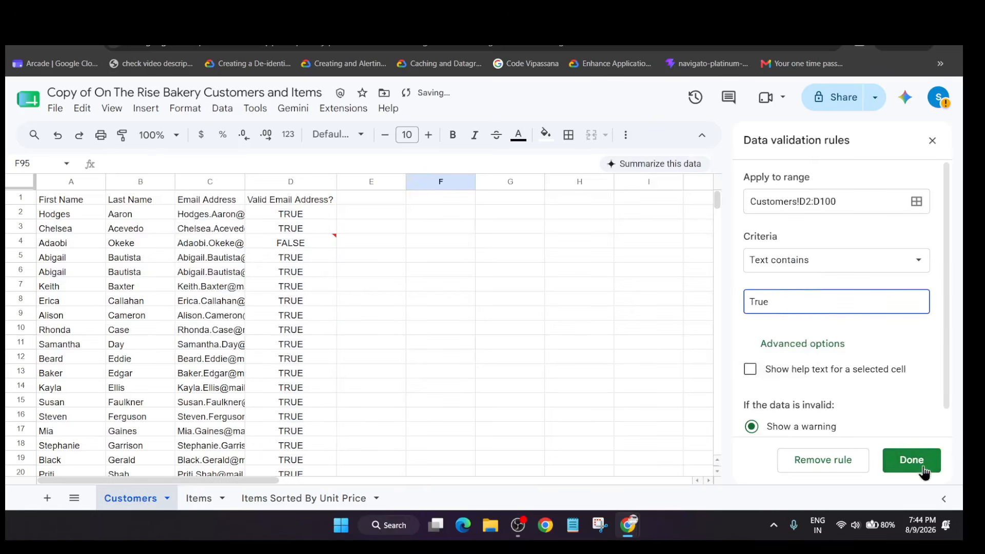
{"action": "left_click", "coordinate": [931, 458]}
Return to the lab and check progress on the objective "Validate data using the function and correct rule"
{"action": "key", "text": "alt+Tab"}
{"action": "scroll", "coordinate": [482, 410], "scroll_direction": "down", "scroll_amount": 4}
{"action": "scroll", "coordinate": [457, 411], "scroll_direction": "down", "scroll_amount": 12}
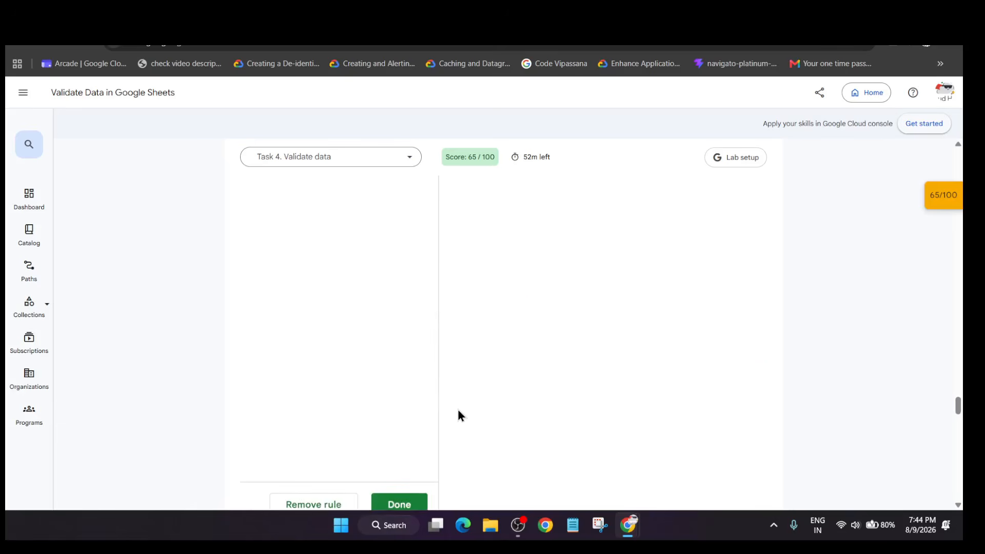
{"action": "left_click", "coordinate": [333, 290]}
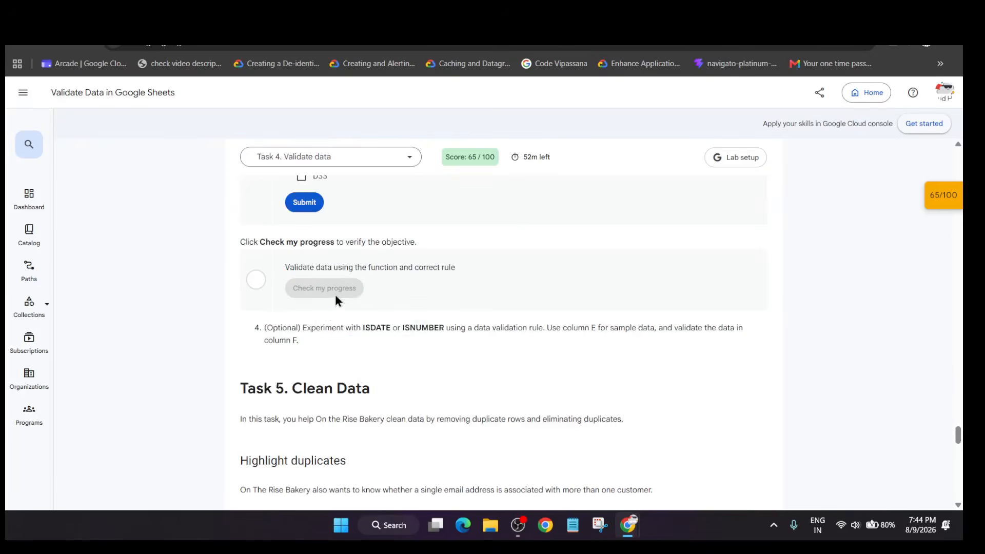
{"action": "left_click", "coordinate": [519, 523]}
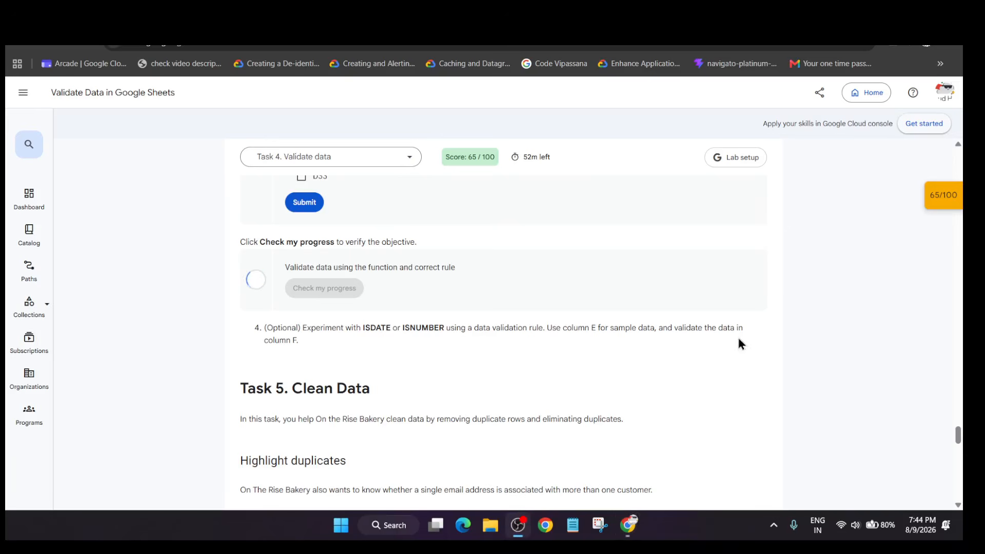
{"action": "left_click", "coordinate": [656, 328]}
Read the lab's Task 5 instructions on highlighting duplicates and open the conditional format rules in the spreadsheet
{"action": "scroll", "coordinate": [656, 326], "scroll_direction": "down", "scroll_amount": 15}
{"action": "scroll", "coordinate": [656, 324], "scroll_direction": "up", "scroll_amount": 15}
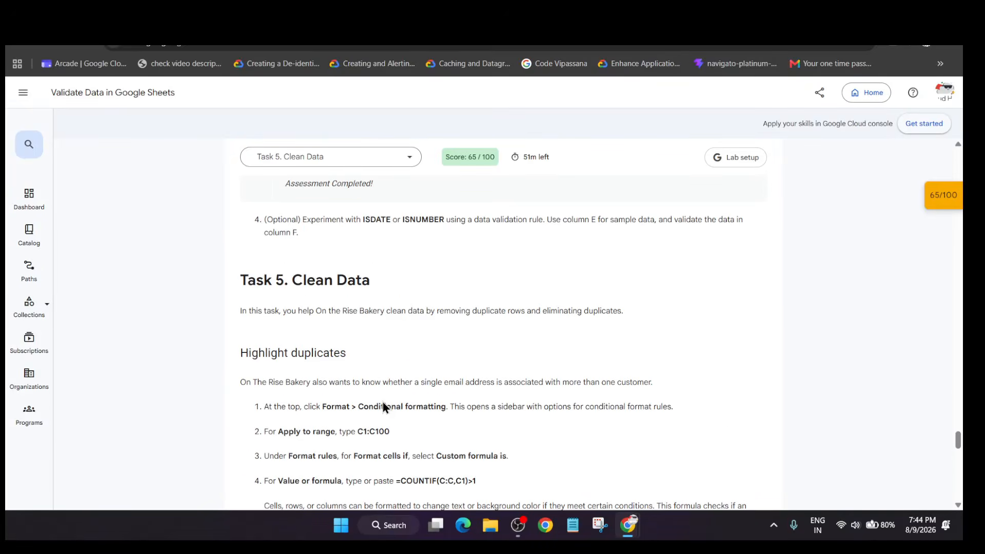
{"action": "key", "text": "alt+Tab"}
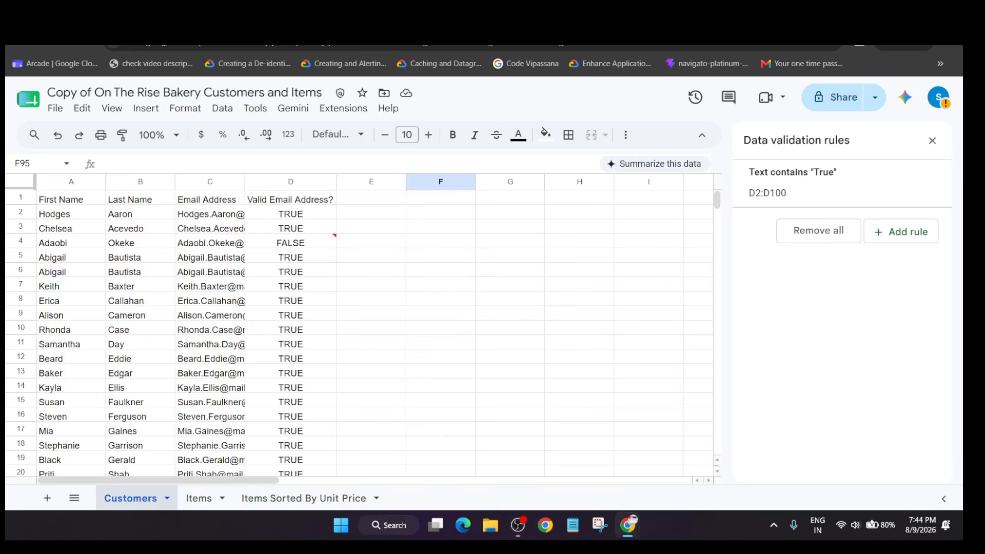
{"action": "left_click", "coordinate": [185, 108]}
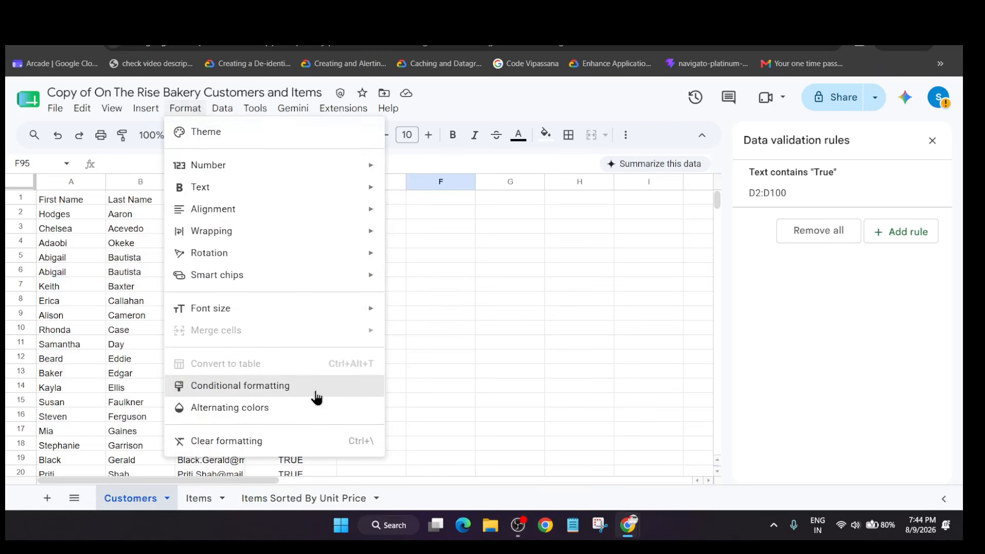
{"action": "key", "text": "alt+Tab"}
{"action": "key", "text": "Tab"}
{"action": "key", "text": "alt+Tab"}
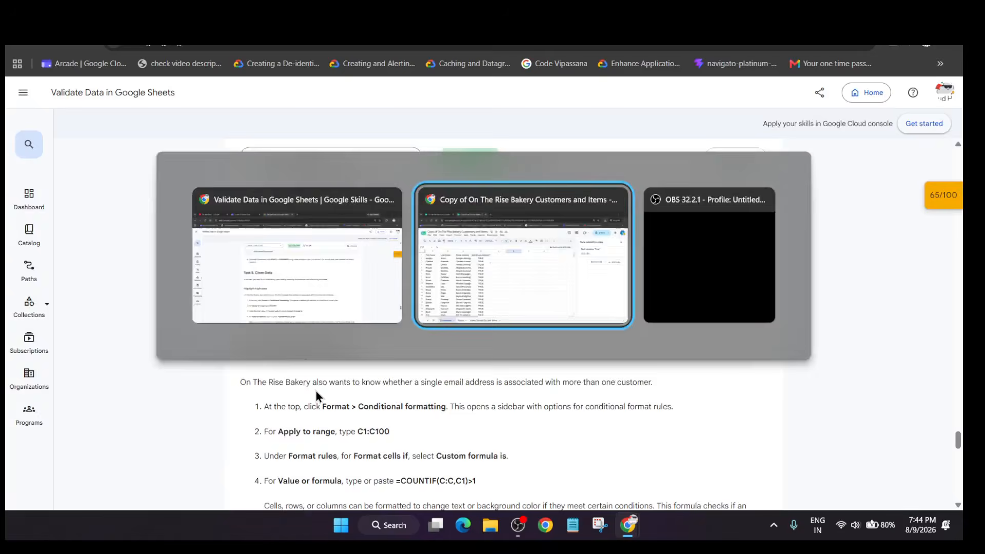
{"action": "left_click", "coordinate": [222, 110]}
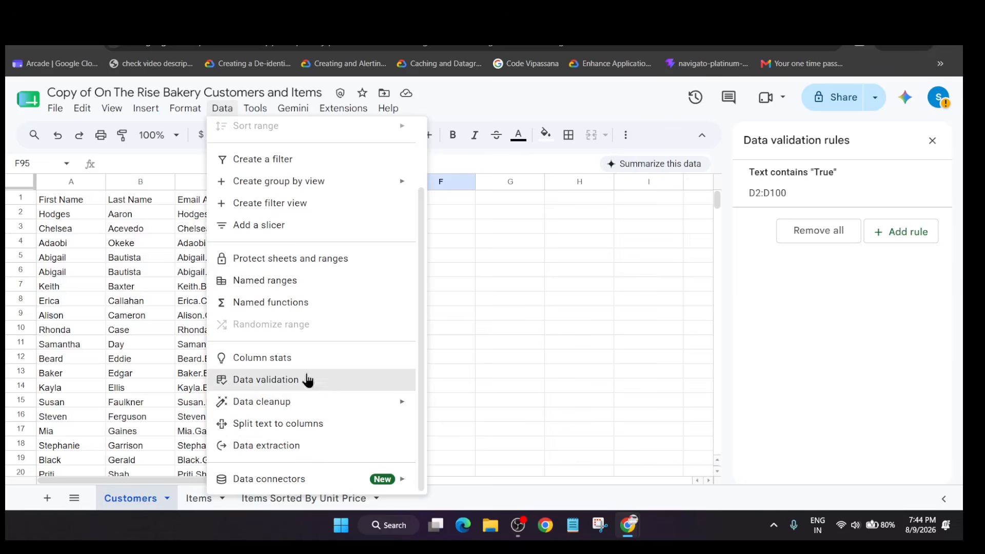
{"action": "mouse_move", "coordinate": [184, 110]}
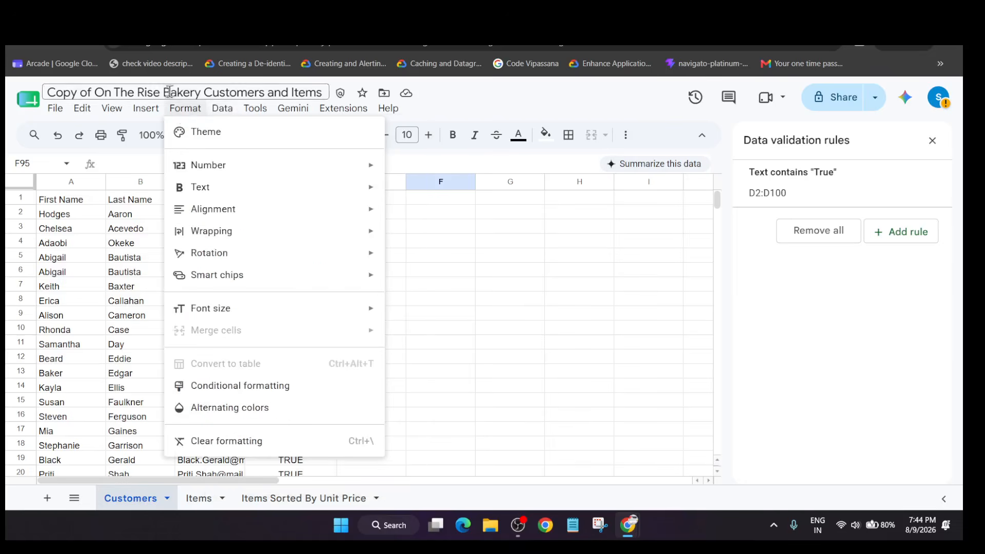
{"action": "left_click", "coordinate": [263, 385]}
Copy the range C1:C100 from the lab and set it as the range of the conditional format rule
{"action": "key", "text": "alt+Tab"}
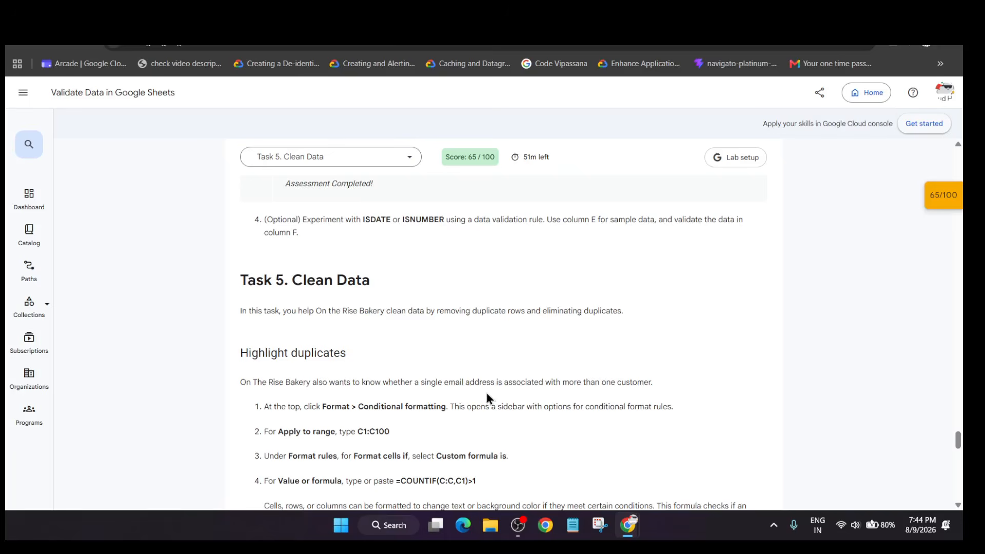
{"action": "scroll", "coordinate": [446, 395], "scroll_direction": "down", "scroll_amount": 1}
{"action": "left_click_drag", "start_coordinate": [357, 369], "coordinate": [401, 373]}
{"action": "key", "text": "ctrl+c"}
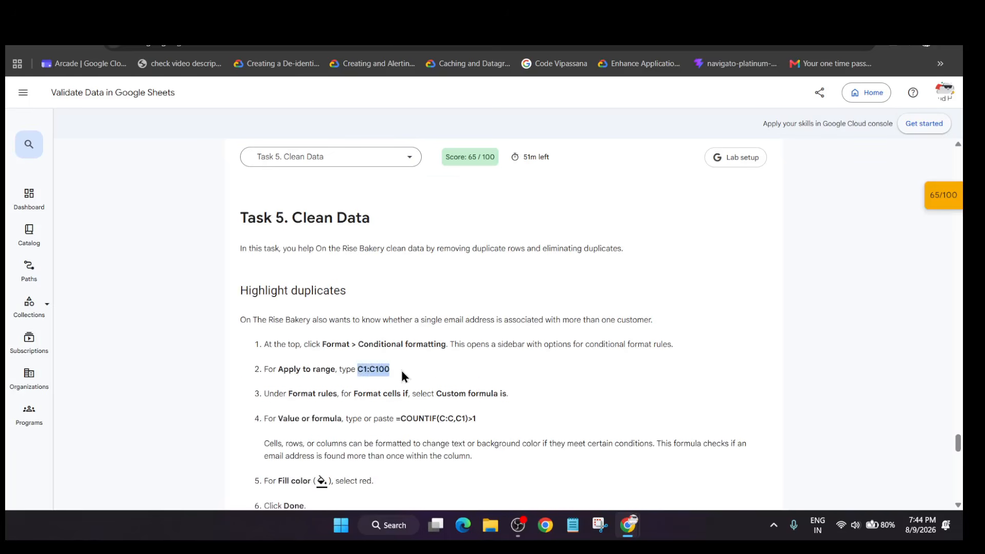
{"action": "key", "text": "alt+Tab"}
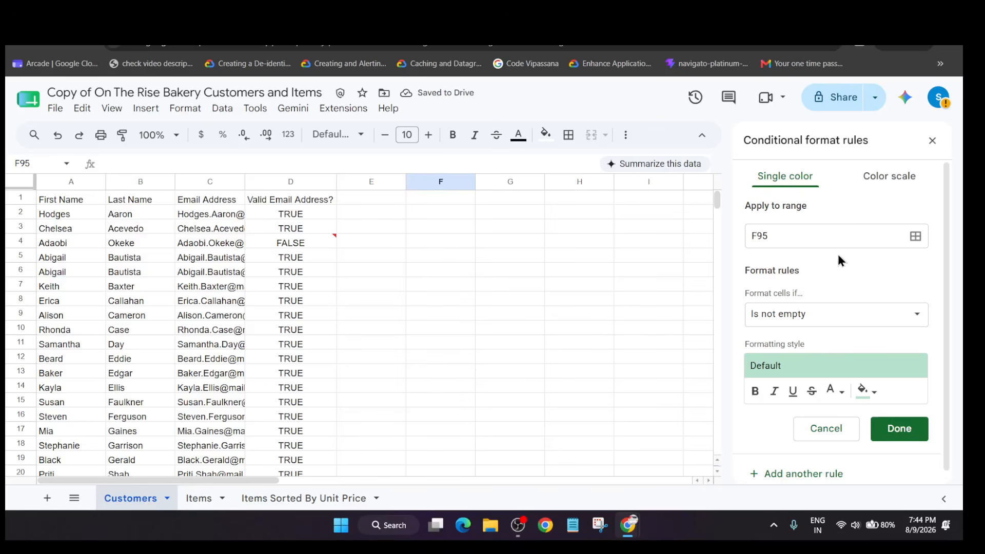
{"action": "left_click", "coordinate": [831, 236]}
{"action": "key", "text": "ctrl+v"}
Check the required condition in the lab and set the C1:C100 conditional format rule to Custom formula is
{"action": "left_click", "coordinate": [846, 314]}
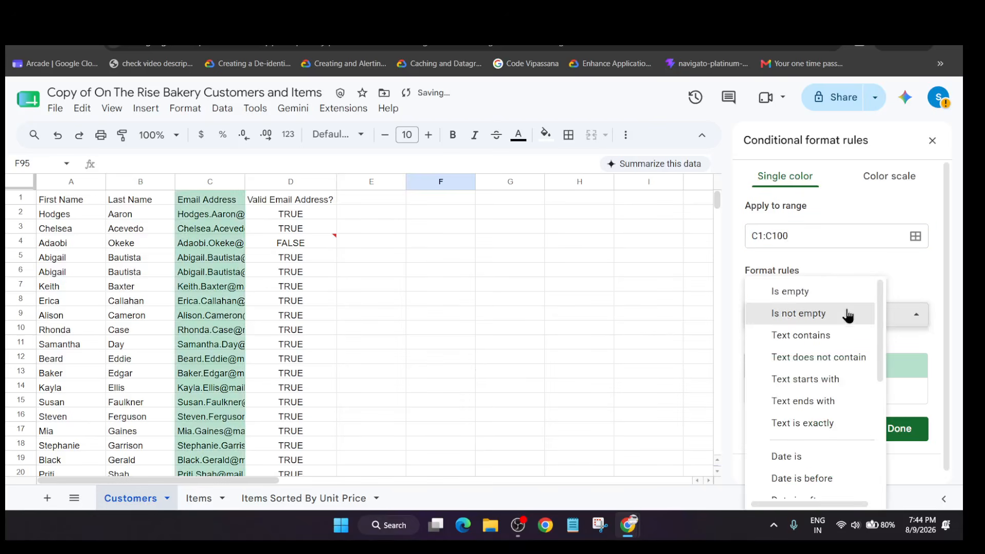
{"action": "key", "text": "alt+Tab"}
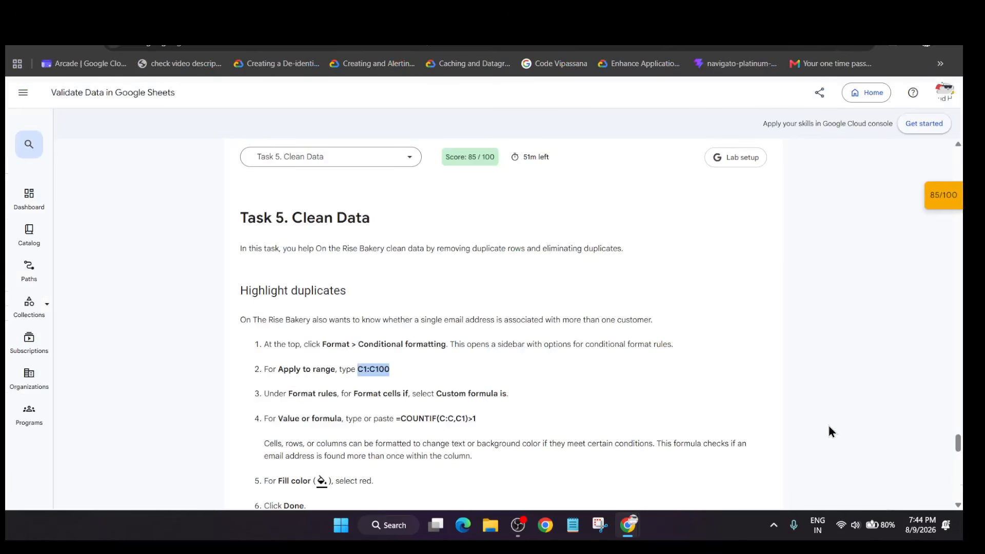
{"action": "key", "text": "alt+Tab"}
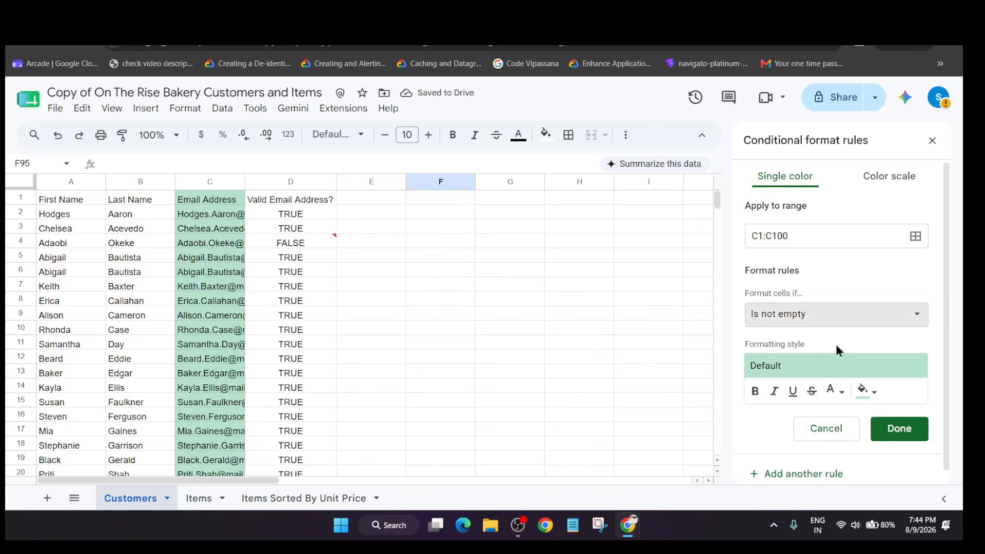
{"action": "left_click", "coordinate": [838, 312]}
{"action": "scroll", "coordinate": [827, 418], "scroll_direction": "down", "scroll_amount": 5}
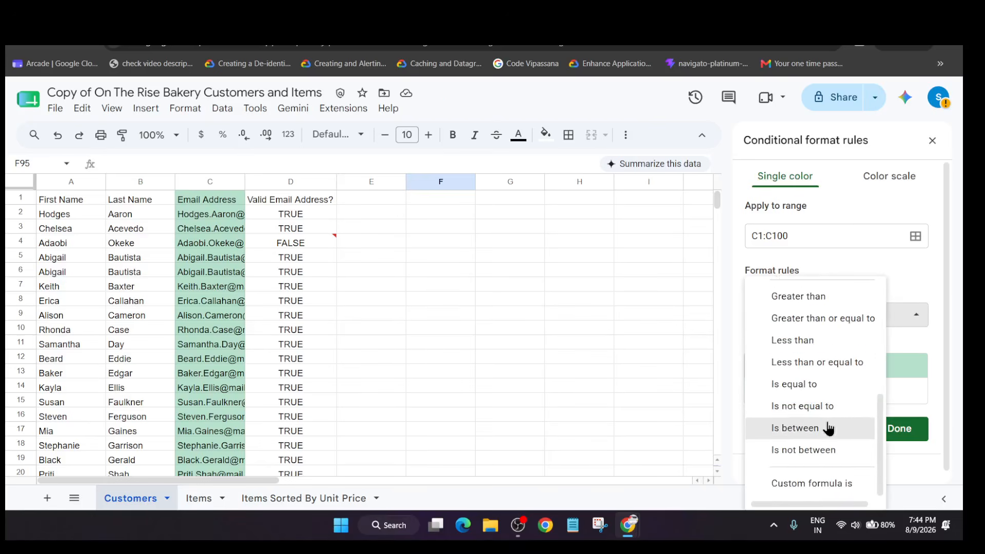
{"action": "left_click", "coordinate": [831, 479]}
Copy the formula =COUNTIF(C:C,C1)>1 from the lab and enter it as the rule's custom formula
{"action": "key", "text": "alt+Tab"}
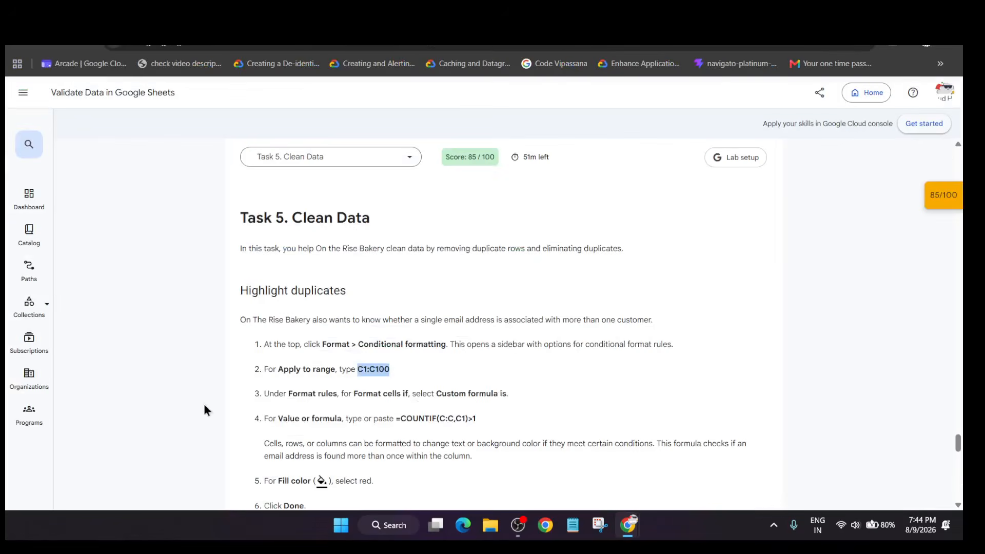
{"action": "left_click_drag", "start_coordinate": [396, 418], "coordinate": [463, 419]}
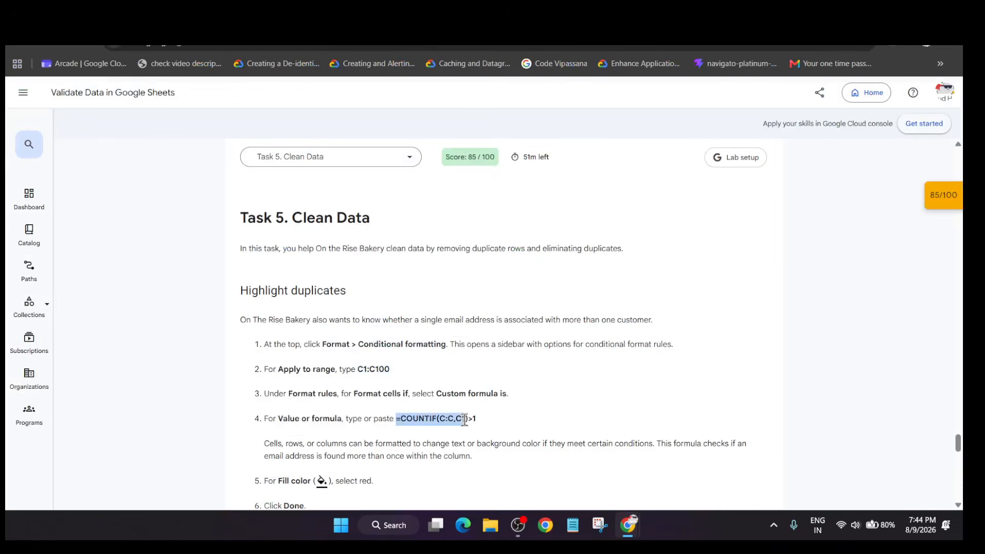
{"action": "key", "text": "ctrl+c"}
{"action": "key", "text": "alt+Tab"}
{"action": "left_click", "coordinate": [815, 344]}
{"action": "key", "text": "ctrl+v"}
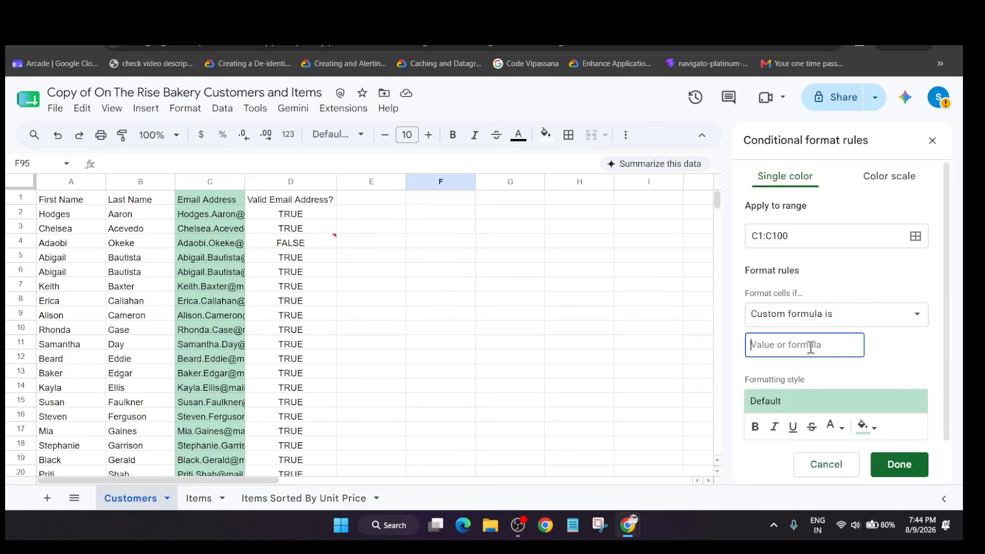
Set the rule's fill color to red and save the conditional format rule
{"action": "left_click", "coordinate": [866, 426]}
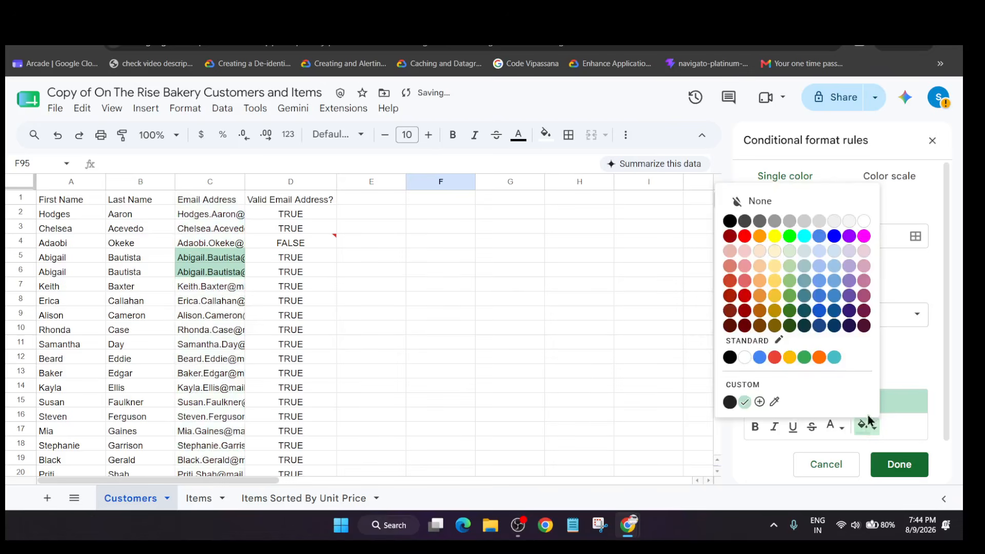
{"action": "left_click", "coordinate": [744, 236]}
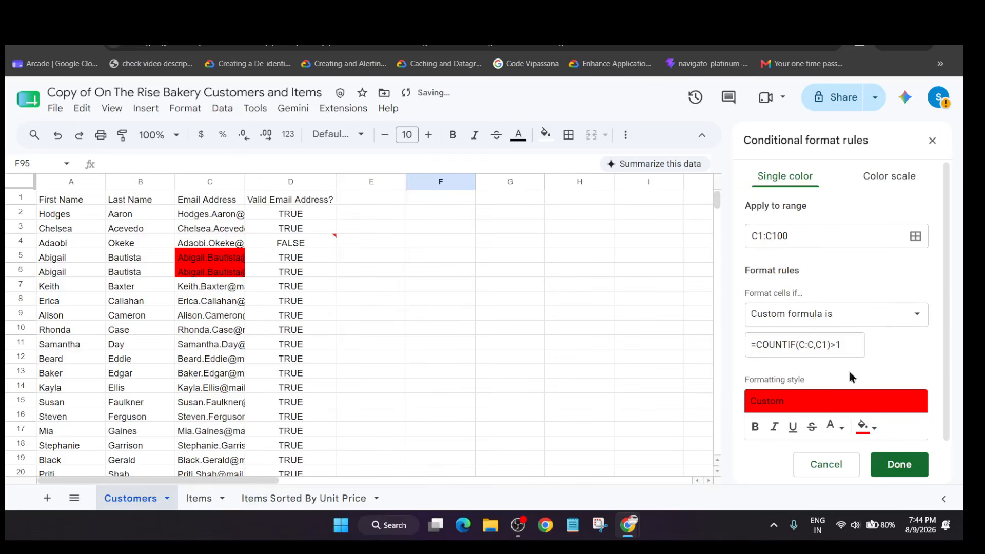
{"action": "left_click", "coordinate": [899, 464]}
Copy the heading Personalized Greeting from the lab's Trim whitespaces section and paste it into cell G1 of the Customers sheet
{"action": "key", "text": "alt+Tab"}
{"action": "scroll", "coordinate": [353, 398], "scroll_direction": "down", "scroll_amount": 5}
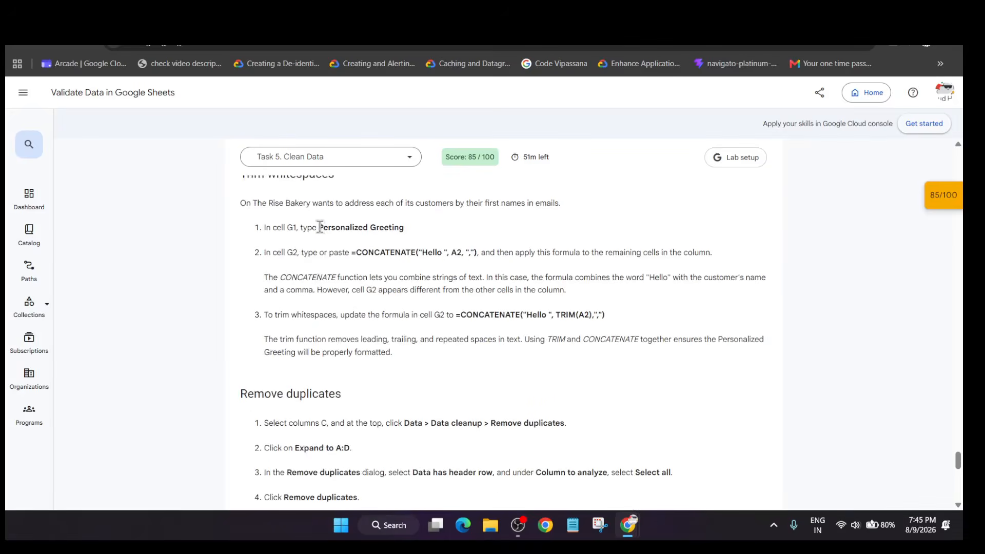
{"action": "left_click_drag", "start_coordinate": [318, 227], "coordinate": [418, 236]}
{"action": "key", "text": "alt+Tab"}
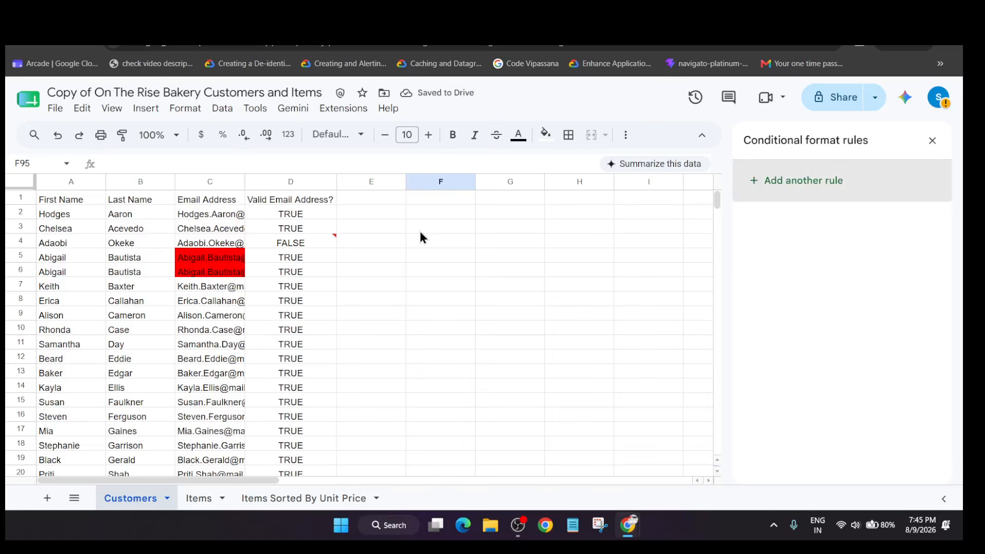
{"action": "left_click", "coordinate": [518, 201]}
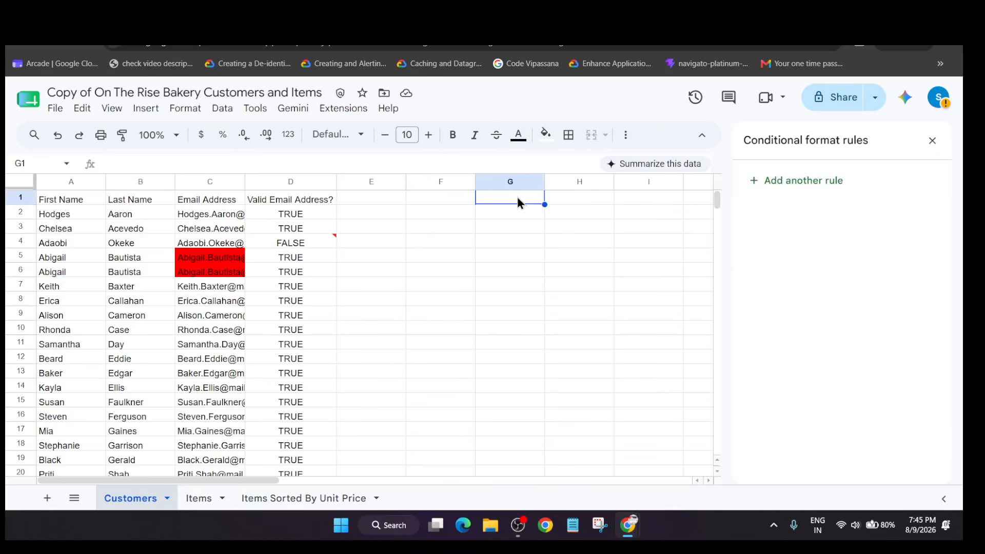
{"action": "key", "text": "alt+Tab"}
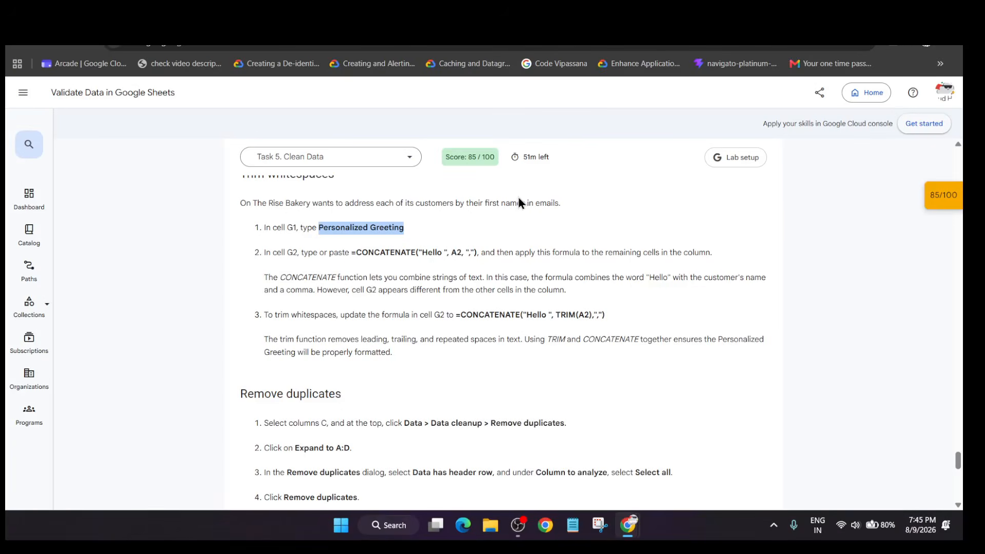
{"action": "key", "text": "alt+Tab"}
{"action": "key", "text": "ctrl+v"}
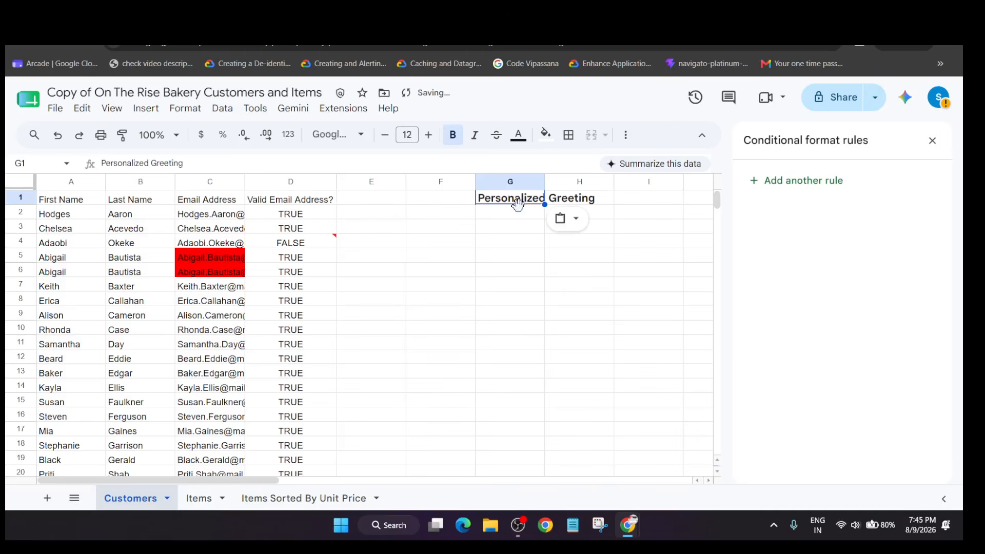
Enter =CONCATENATE("Hello ", A2, ",") from the lab in cell G2 and fill it down column G to row 100
{"action": "key", "text": "alt+Tab"}
{"action": "left_click_drag", "start_coordinate": [352, 253], "coordinate": [474, 254]}
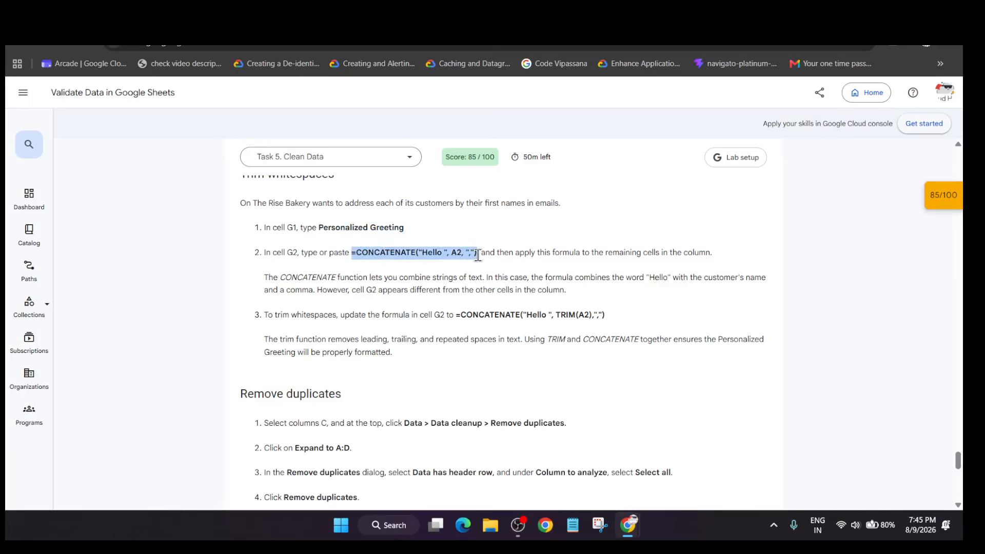
{"action": "key", "text": "alt+Tab"}
{"action": "left_click", "coordinate": [497, 213]}
{"action": "key", "text": "ctrl+v"}
{"action": "left_click", "coordinate": [484, 257]}
{"action": "left_click", "coordinate": [531, 215]}
{"action": "left_click_drag", "start_coordinate": [545, 216], "coordinate": [530, 259]}
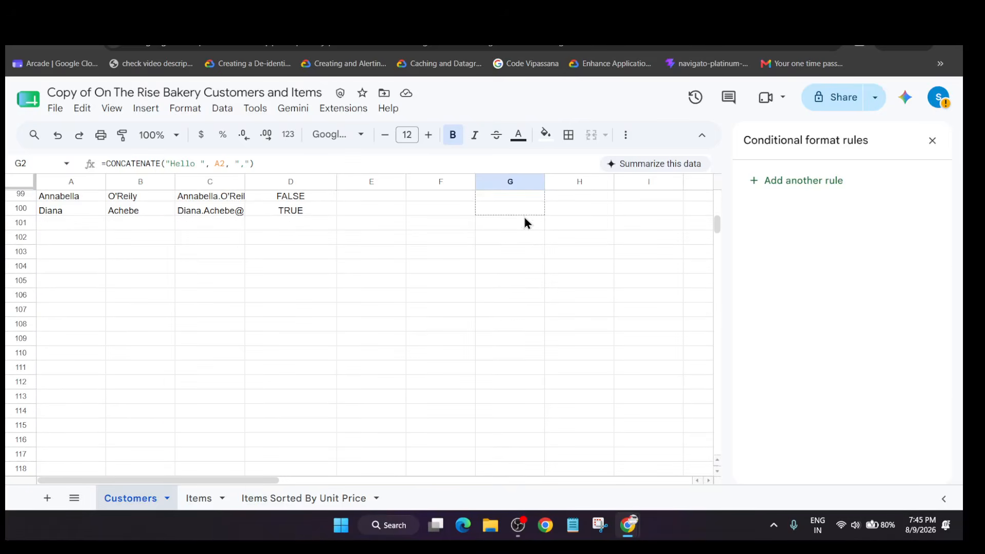
{"action": "left_click_drag", "start_coordinate": [522, 214], "coordinate": [522, 216]}
Look up the lab's duplicate removal instructions, select column C and open the Remove duplicates dialog for it
{"action": "key", "text": "alt+Tab"}
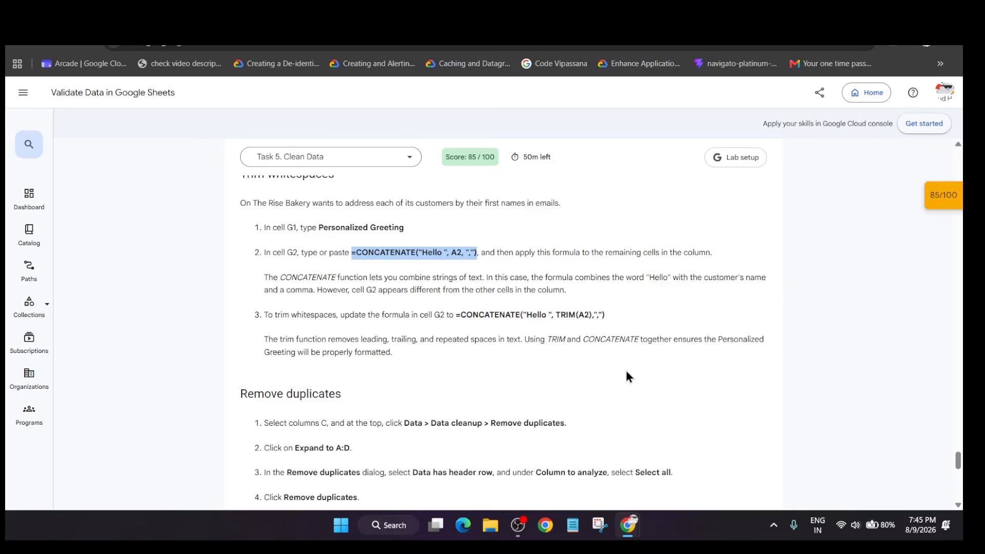
{"action": "scroll", "coordinate": [626, 371], "scroll_direction": "down", "scroll_amount": 3}
{"action": "key", "text": "alt+Tab"}
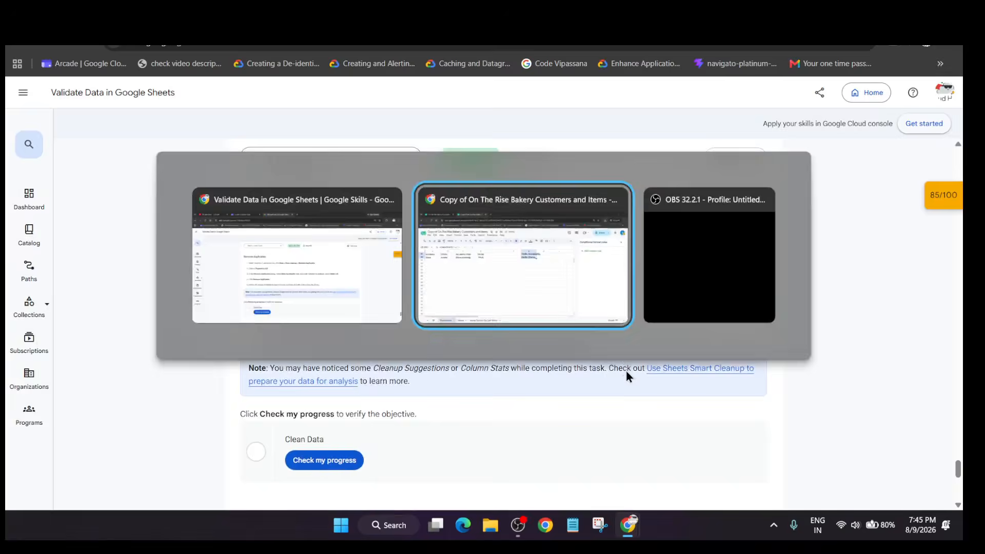
{"action": "scroll", "coordinate": [304, 260], "scroll_direction": "up", "scroll_amount": 20}
{"action": "left_click", "coordinate": [212, 183]}
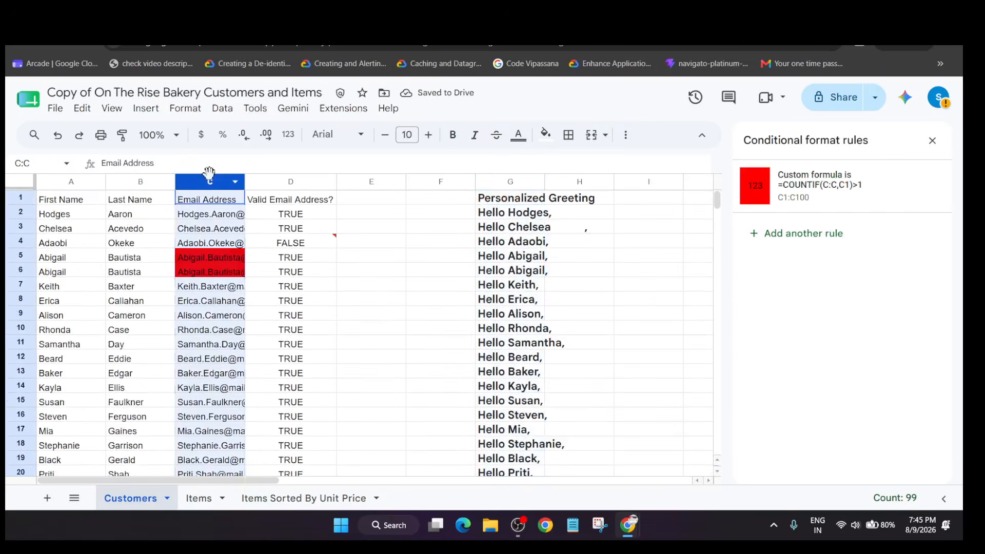
{"action": "key", "text": "alt+Tab"}
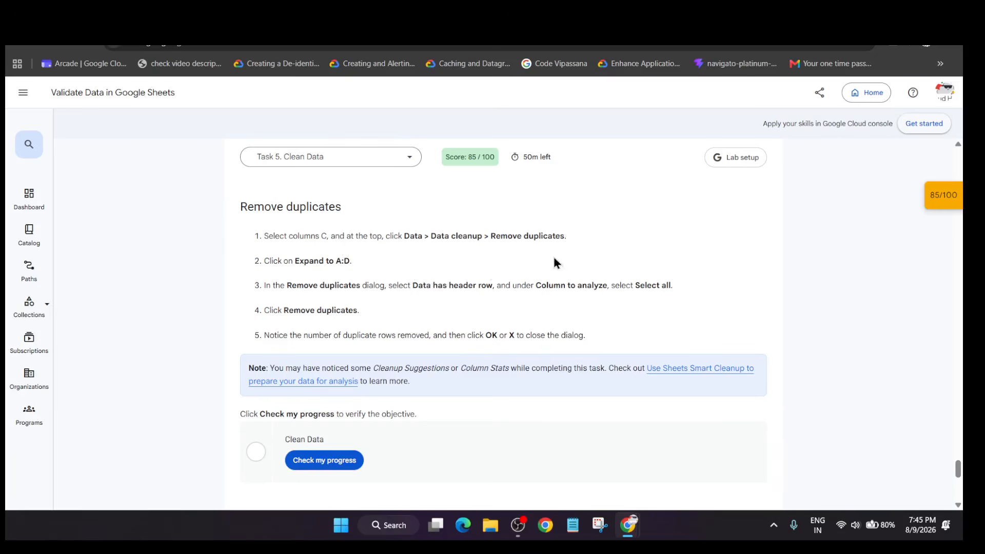
{"action": "key", "text": "alt+Tab"}
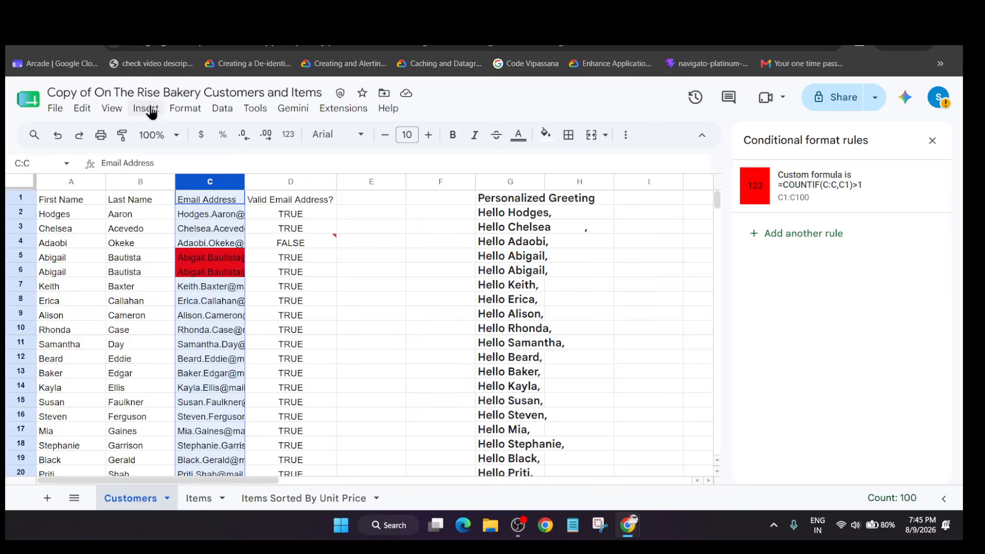
{"action": "left_click", "coordinate": [226, 109]}
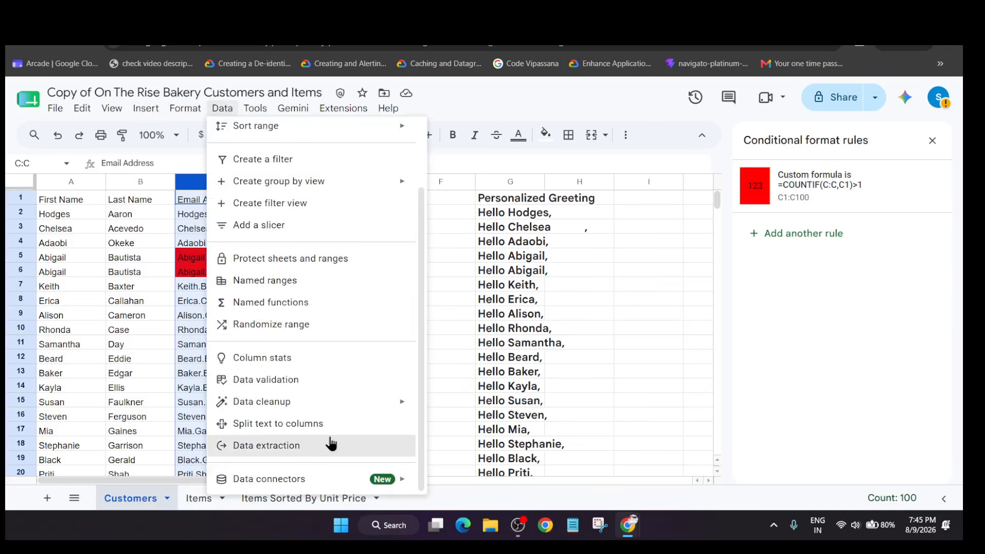
{"action": "mouse_move", "coordinate": [326, 405]}
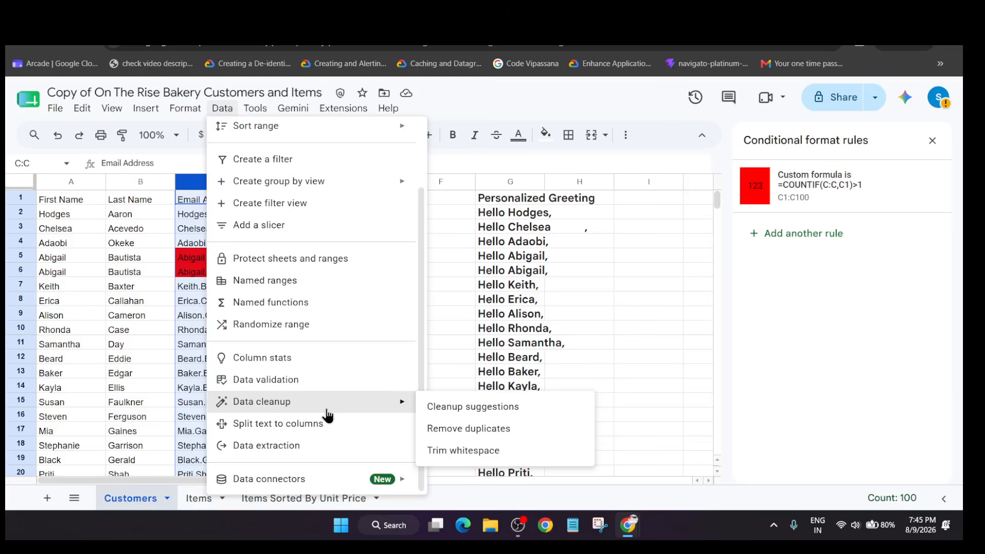
{"action": "left_click", "coordinate": [485, 433]}
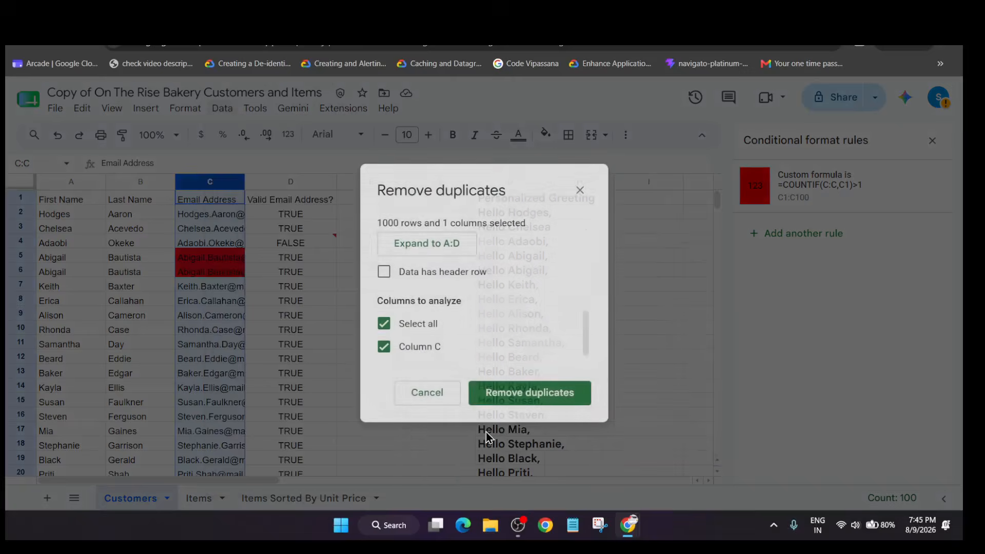
Recheck the lab instructions, remove the duplicates from column C only without a header row, and dismiss the summary
{"action": "key", "text": "alt+Tab"}
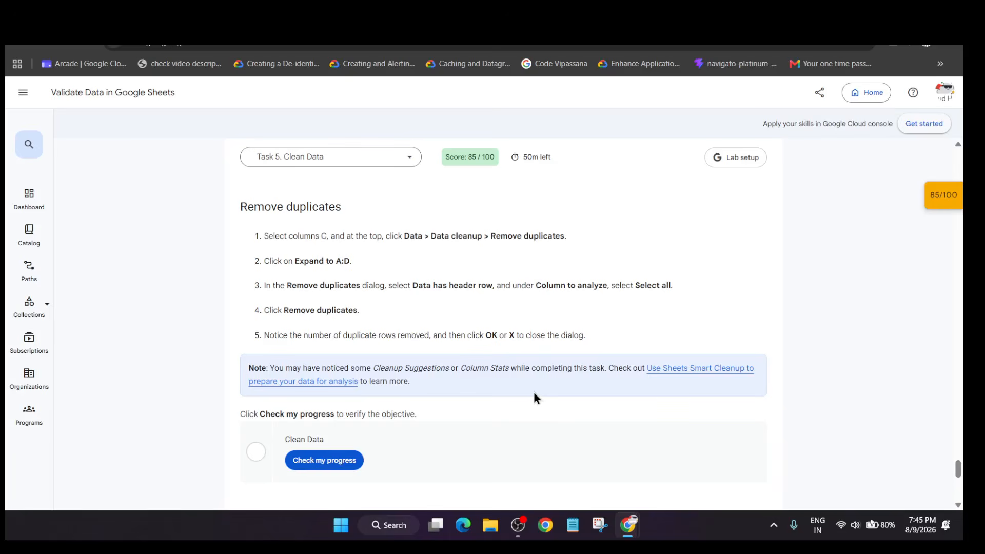
{"action": "key", "text": "alt+Tab"}
{"action": "left_click", "coordinate": [533, 393]}
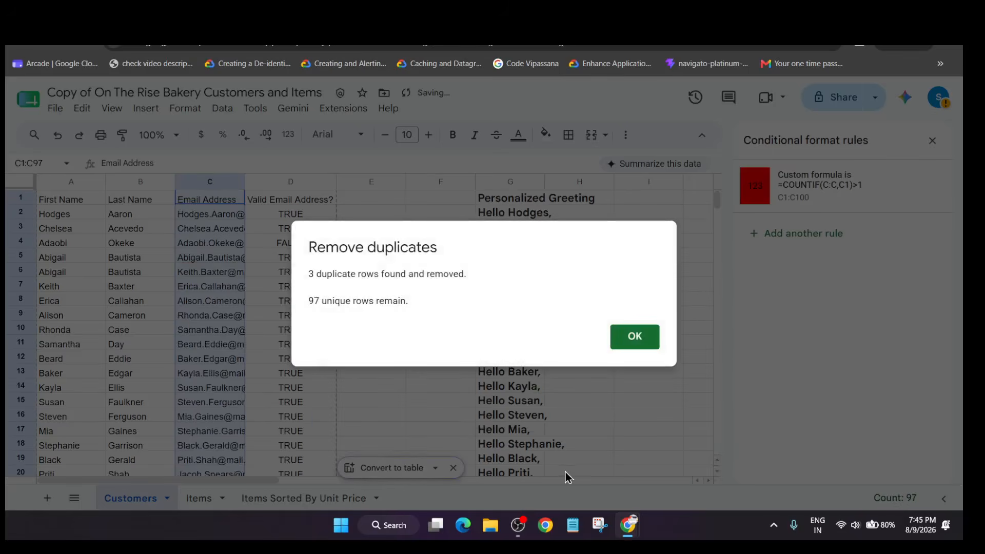
{"action": "left_click", "coordinate": [632, 342]}
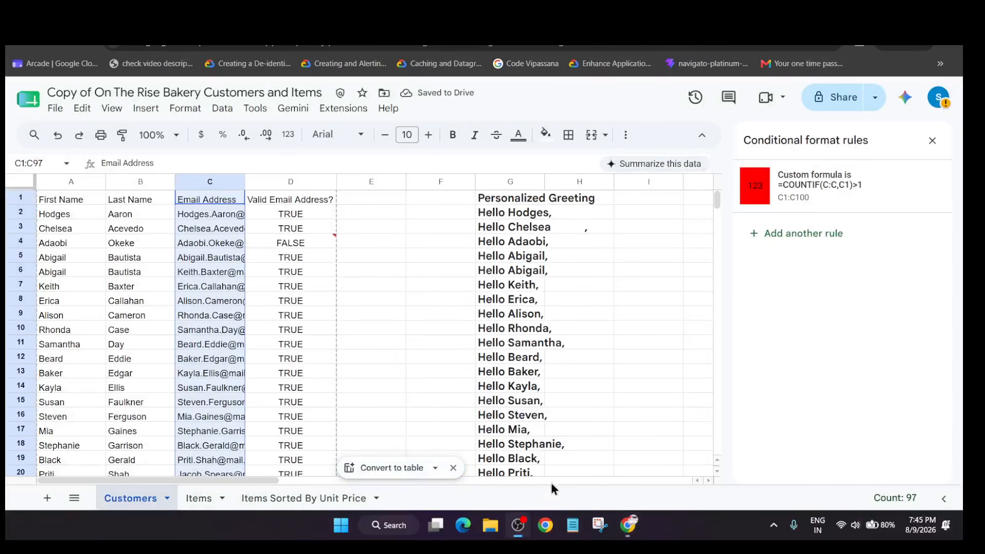
Try to run Remove duplicates again with only the empty cell I9 selected
{"action": "left_click", "coordinate": [650, 313]}
{"action": "left_click", "coordinate": [222, 108]}
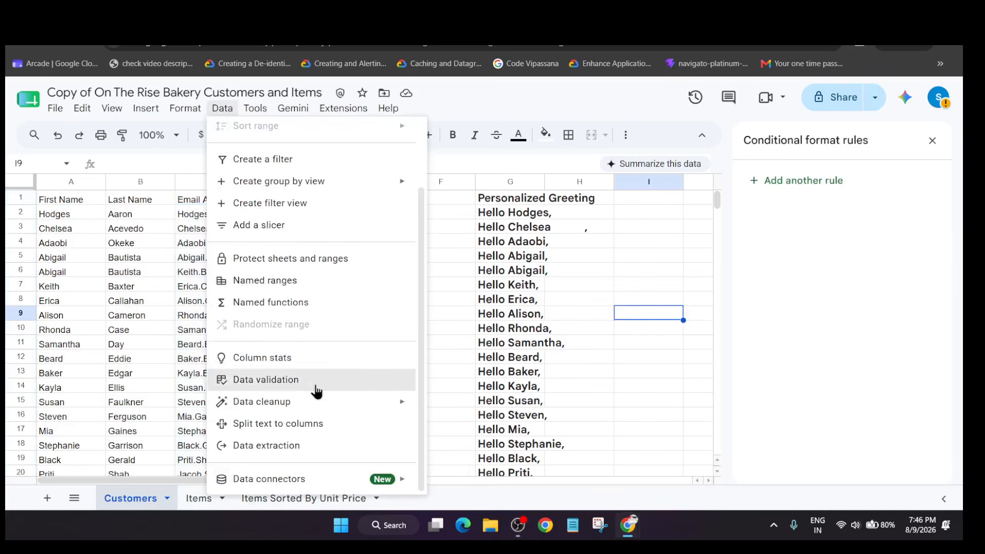
{"action": "mouse_move", "coordinate": [348, 403]}
{"action": "left_click", "coordinate": [461, 430]}
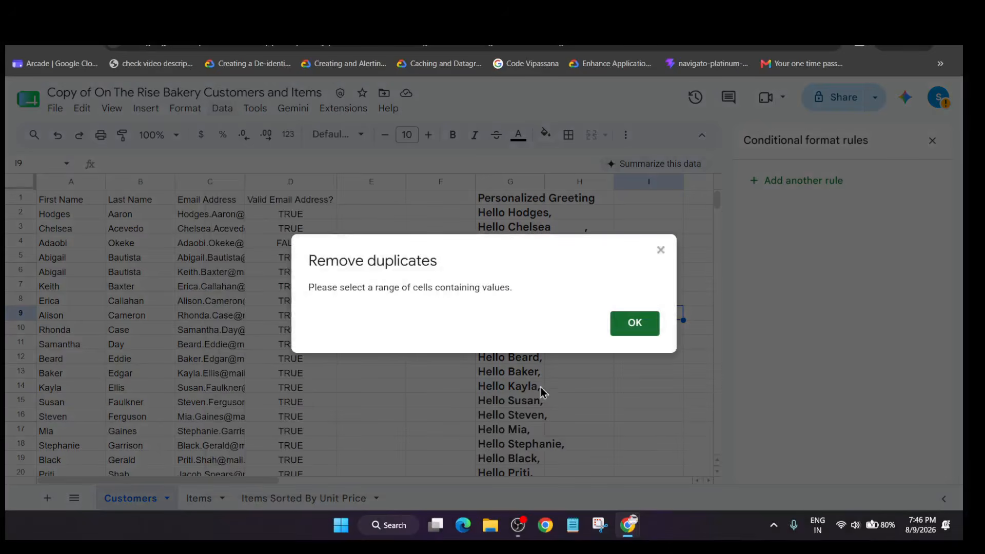
{"action": "left_click", "coordinate": [637, 327]}
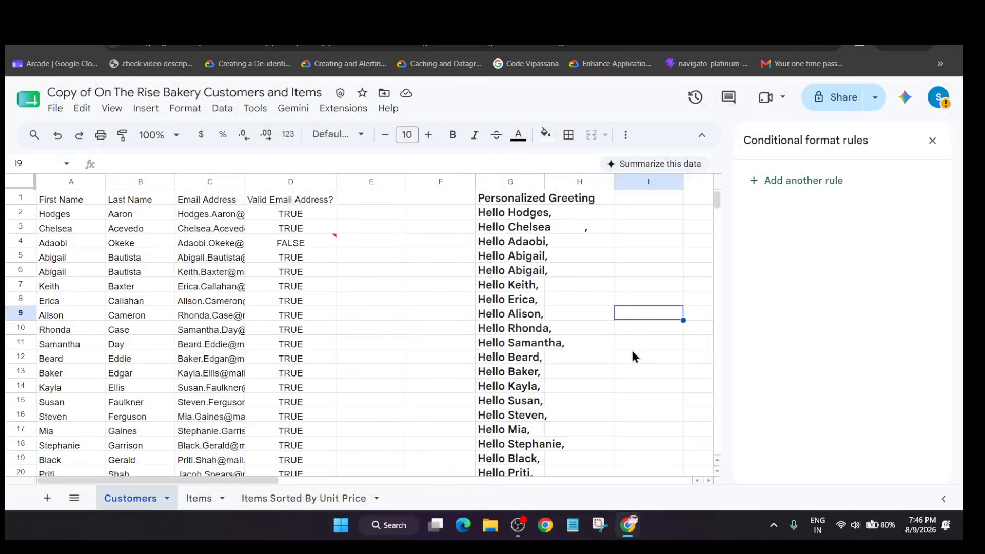
Return to the lab and check progress on the objective "Clean Data"
{"action": "key", "text": "alt+Tab"}
{"action": "scroll", "coordinate": [398, 395], "scroll_direction": "down", "scroll_amount": 1}
{"action": "left_click", "coordinate": [324, 398]}
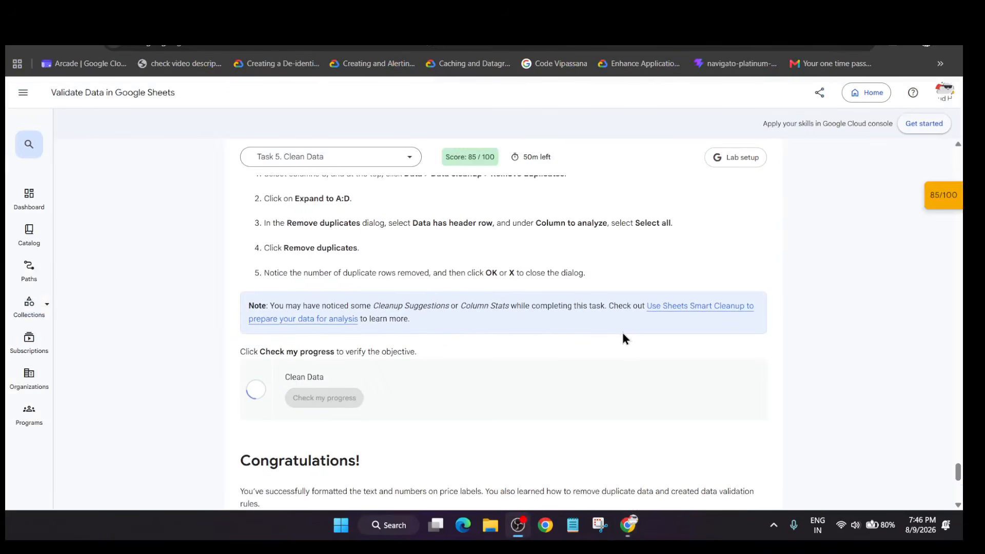
{"action": "scroll", "coordinate": [621, 324], "scroll_direction": "down", "scroll_amount": 3}
Copy =CONCATENATE("Hello ", TRIM(A2),",") from the lab and replace the formula in cell G2 with it
{"action": "scroll", "coordinate": [692, 308], "scroll_direction": "up", "scroll_amount": 10}
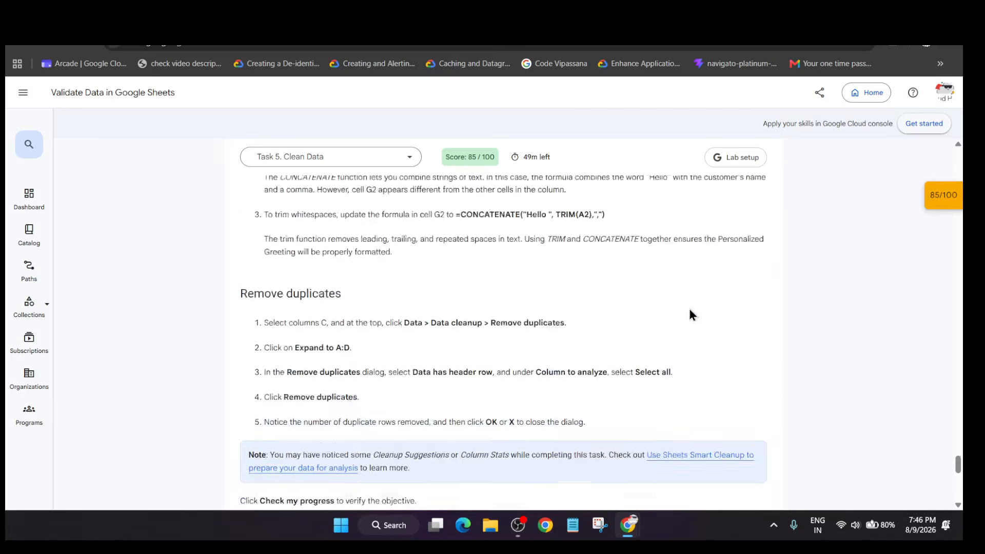
{"action": "left_click_drag", "start_coordinate": [456, 439], "coordinate": [635, 441]}
{"action": "key", "text": "ctrl+c"}
{"action": "key", "text": "alt+Tab"}
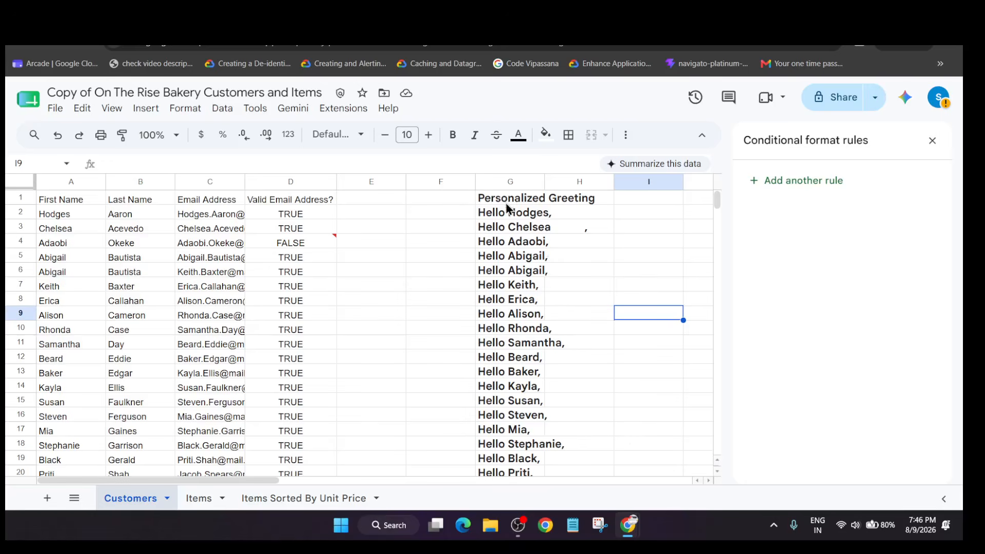
{"action": "left_click", "coordinate": [506, 208]}
{"action": "key", "text": "Return"}
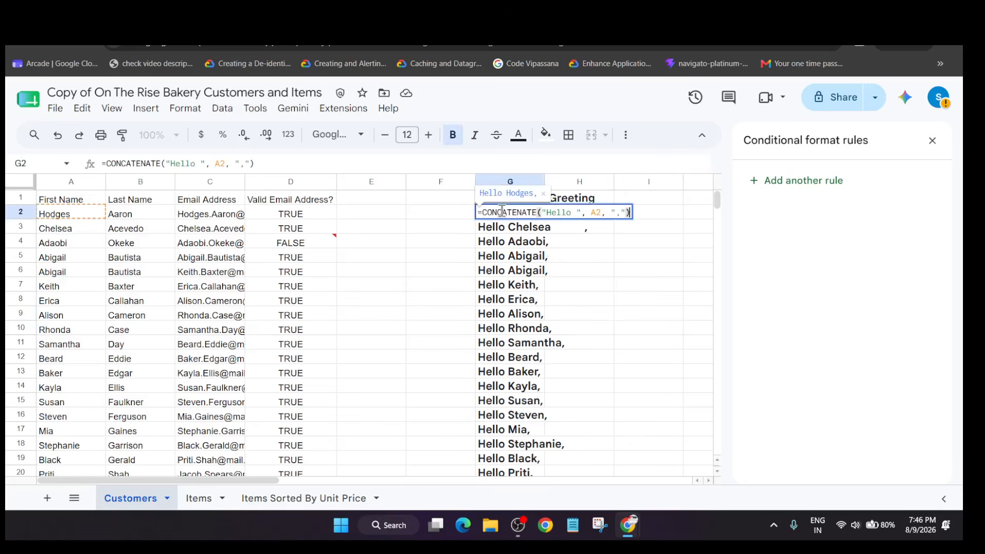
{"action": "key", "text": "ctrl+a"}
{"action": "key", "text": "ctrl+v"}
{"action": "left_click", "coordinate": [573, 235]}
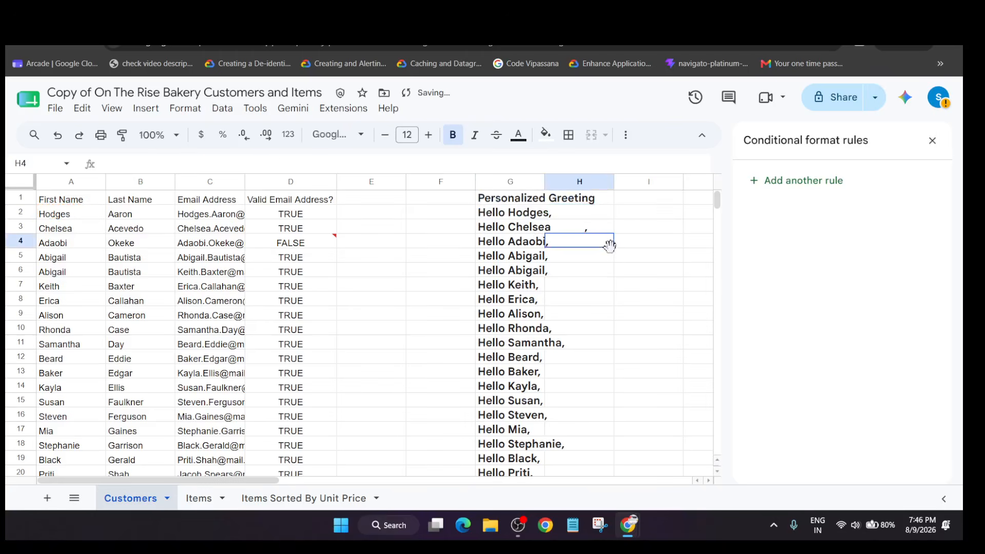
Fill the TRIM greeting formula from G2 down column G to row 100
{"action": "left_click", "coordinate": [540, 217]}
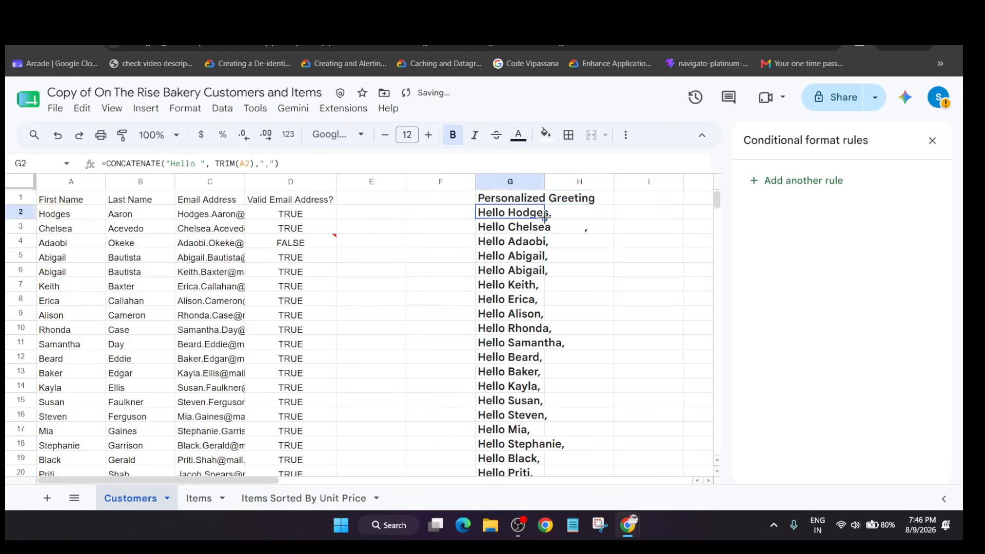
{"action": "left_click_drag", "start_coordinate": [545, 219], "coordinate": [543, 378]}
{"action": "left_click", "coordinate": [605, 400]}
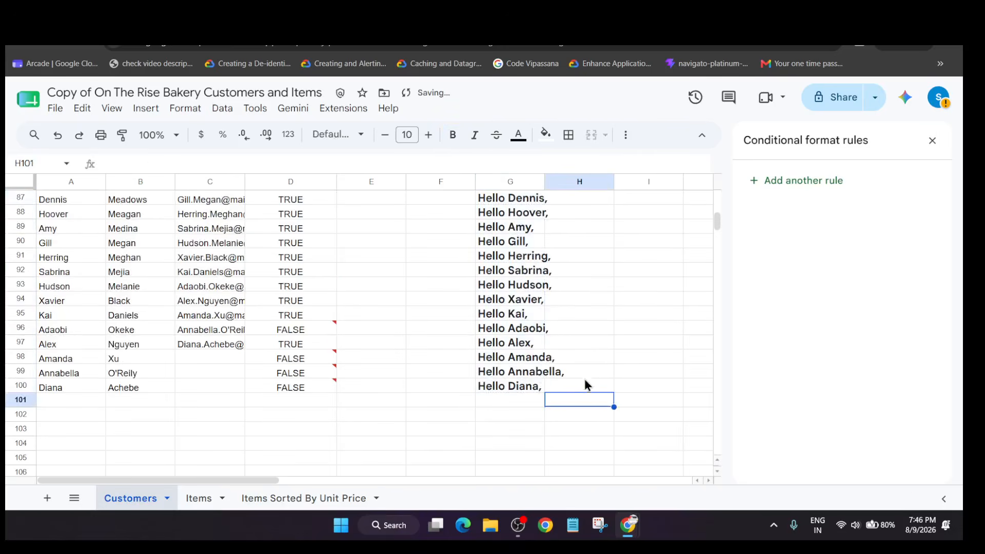
Go back to the lab and recheck progress on the "Clean Data" objective with the trimmed greetings in place
{"action": "key", "text": "alt+Tab"}
{"action": "scroll", "coordinate": [381, 436], "scroll_direction": "down", "scroll_amount": 5}
{"action": "left_click", "coordinate": [327, 459]}
{"action": "left_click", "coordinate": [519, 523]}
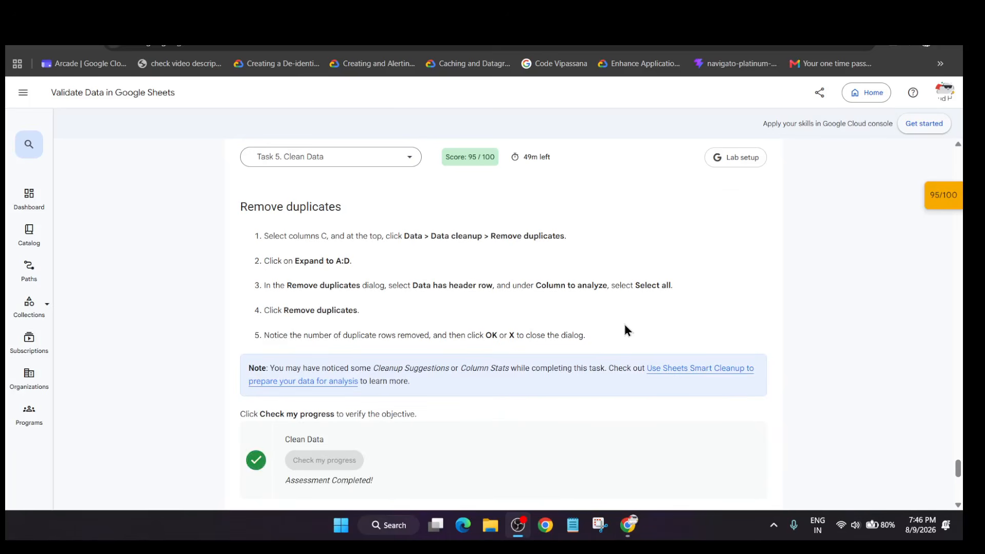
Open the lab's score overview, review the scored objectives and close it again
{"action": "left_click", "coordinate": [946, 195]}
{"action": "scroll", "coordinate": [921, 246], "scroll_direction": "down", "scroll_amount": 3}
{"action": "left_click", "coordinate": [905, 307]}
{"action": "scroll", "coordinate": [918, 287], "scroll_direction": "up", "scroll_amount": 3}
{"action": "left_click", "coordinate": [937, 200]}
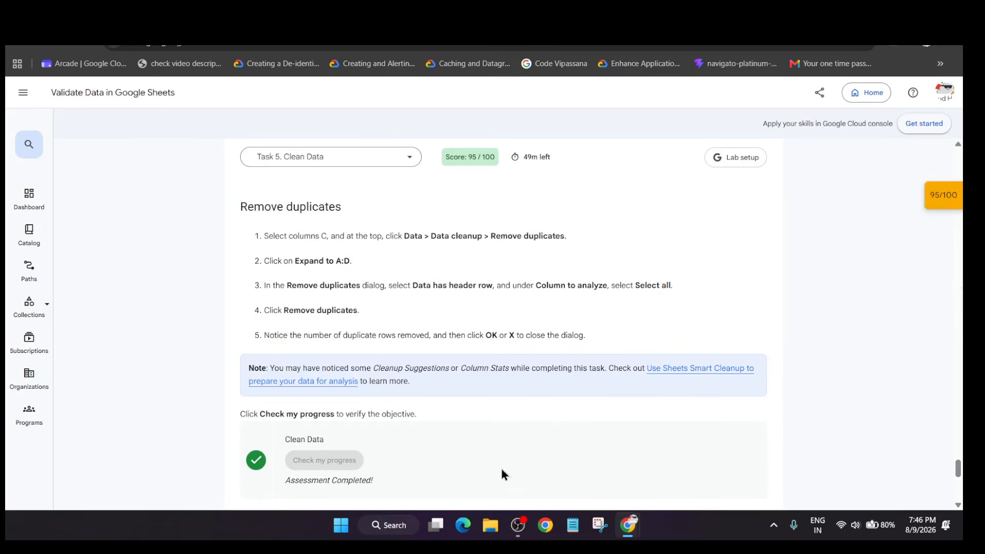